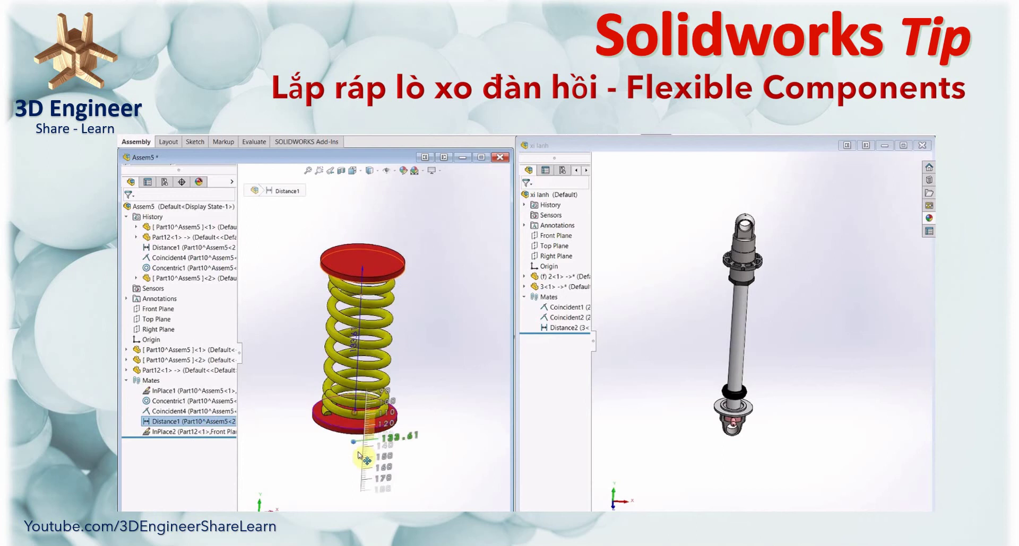
# Step: Flex the spring by suppressing, restoring and editing the Distance1 plate spacing
pyautogui.moveTo(358, 432); pyautogui.dragTo(371, 414)
pyautogui.rightClick(200, 430)
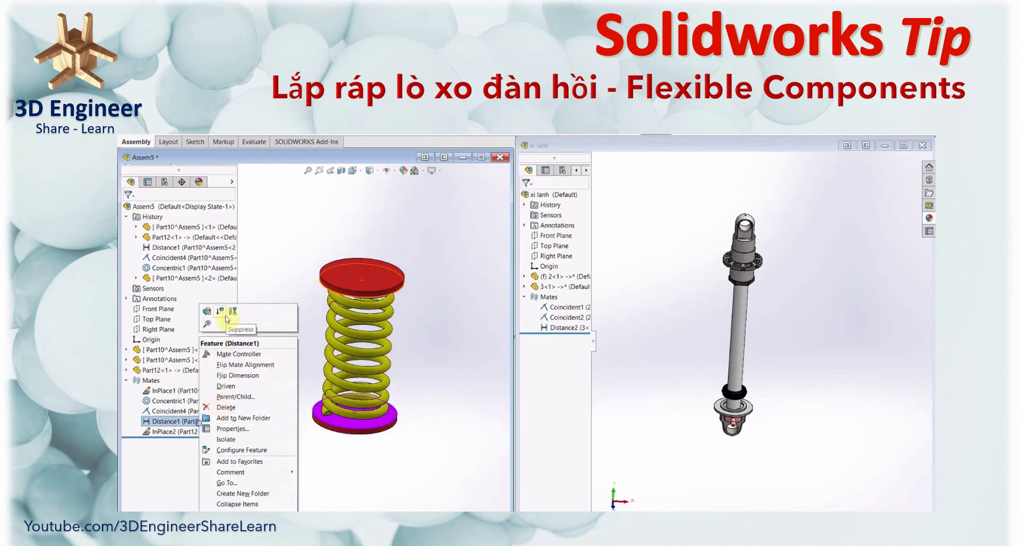
pyautogui.click(218, 314)
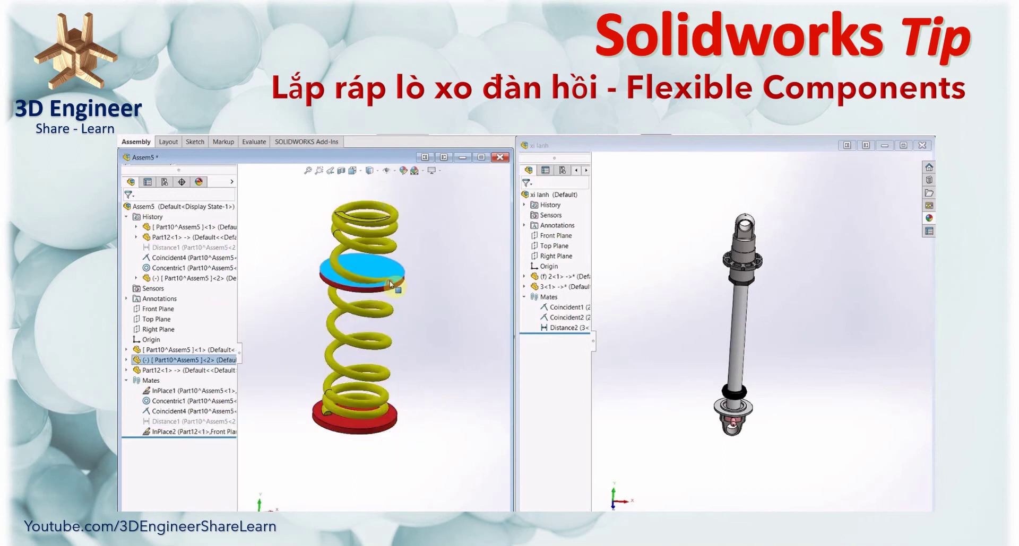
pyautogui.click(198, 425)
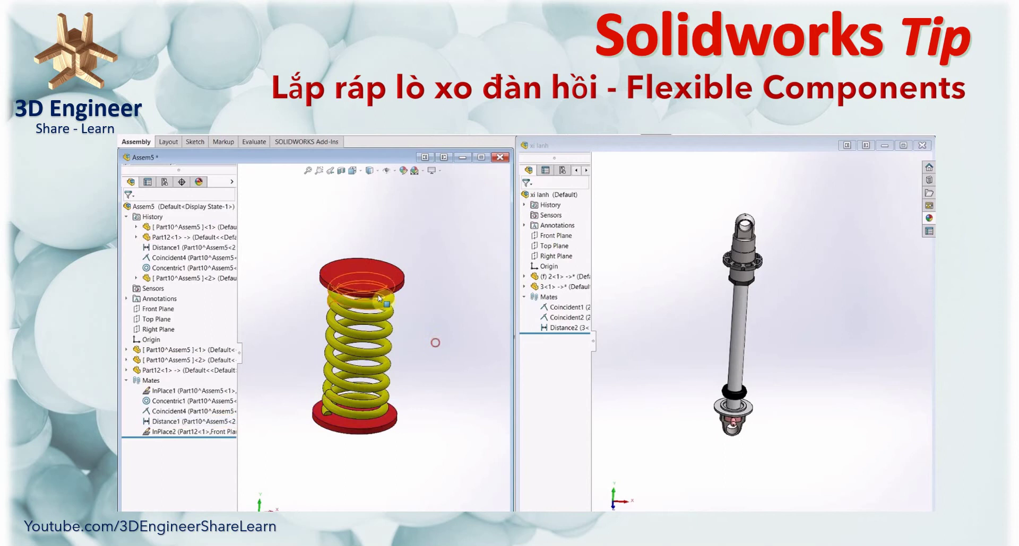
pyautogui.moveTo(365, 429); pyautogui.dragTo(358, 419)
pyautogui.doubleClick(359, 419)
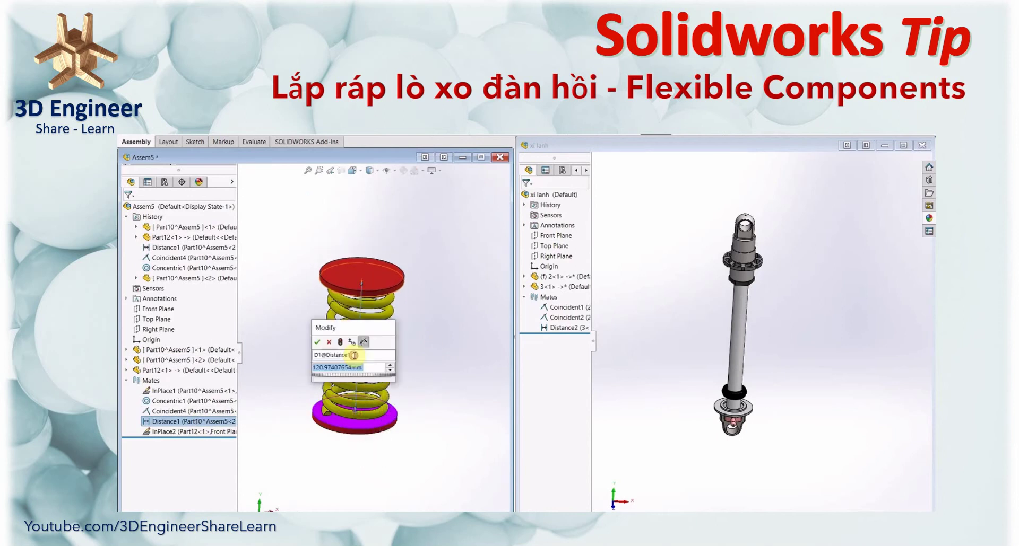
pyautogui.click(364, 341)
pyautogui.click(368, 307)
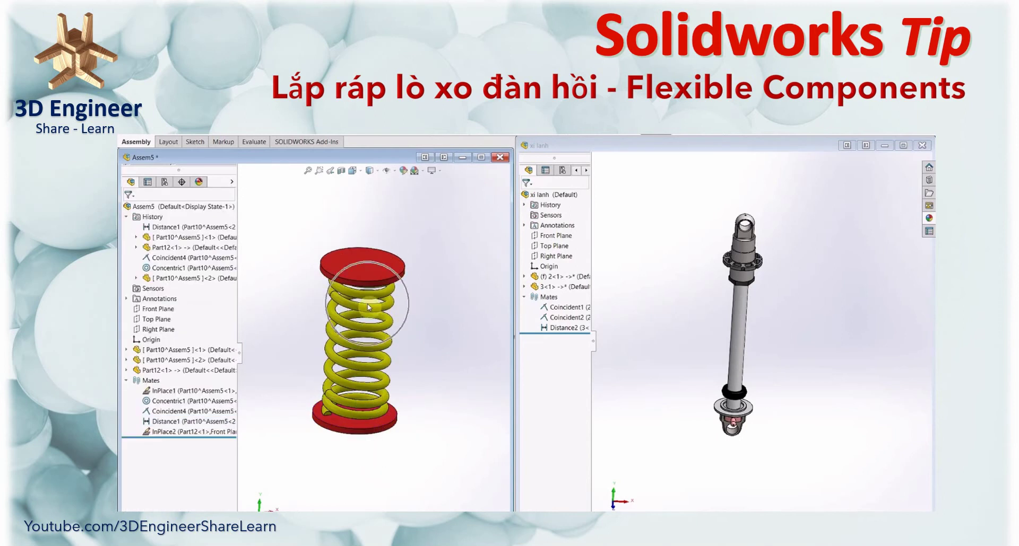
# Step: Insert the Part12 spring into the xi lanh assembly beside the shock rod
pyautogui.click(761, 310)
pyautogui.click(557, 397)
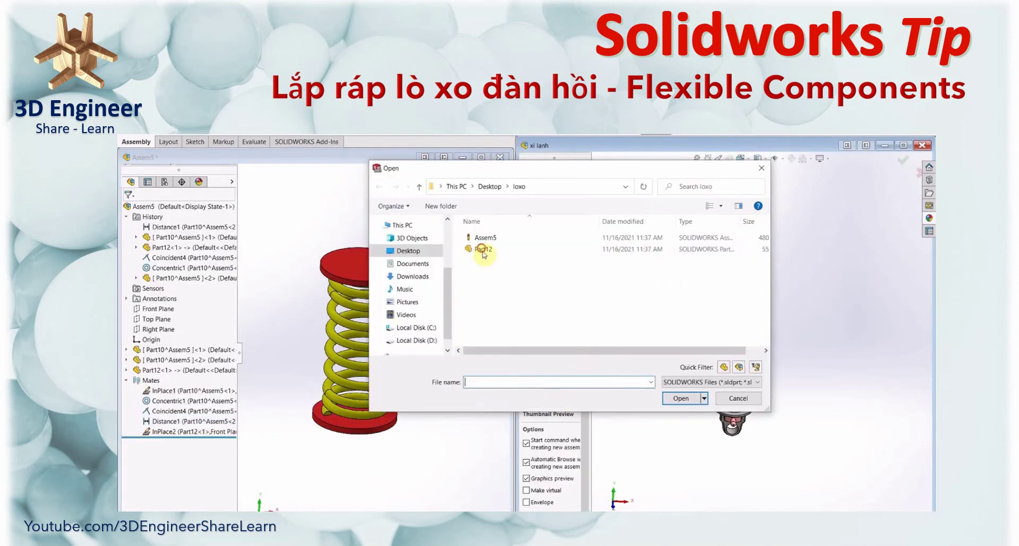
pyautogui.click(686, 399)
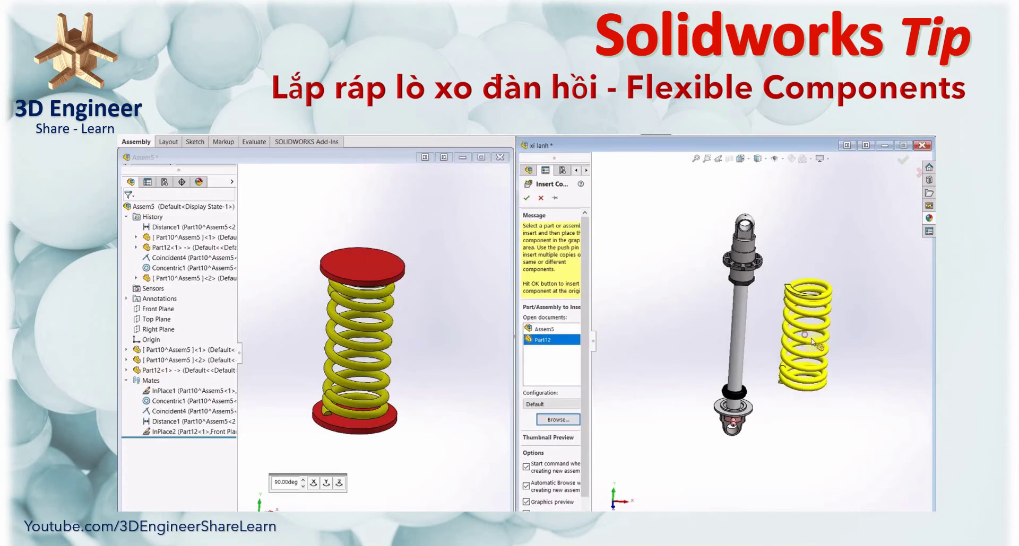
pyautogui.click(778, 329)
# Step: Mate the spring's Axis1 concentric with the rod and seat it against the flange
pyautogui.click(557, 471)
pyautogui.keyDown('ctrl'); pyautogui.click(696, 351); pyautogui.keyUp('ctrl')
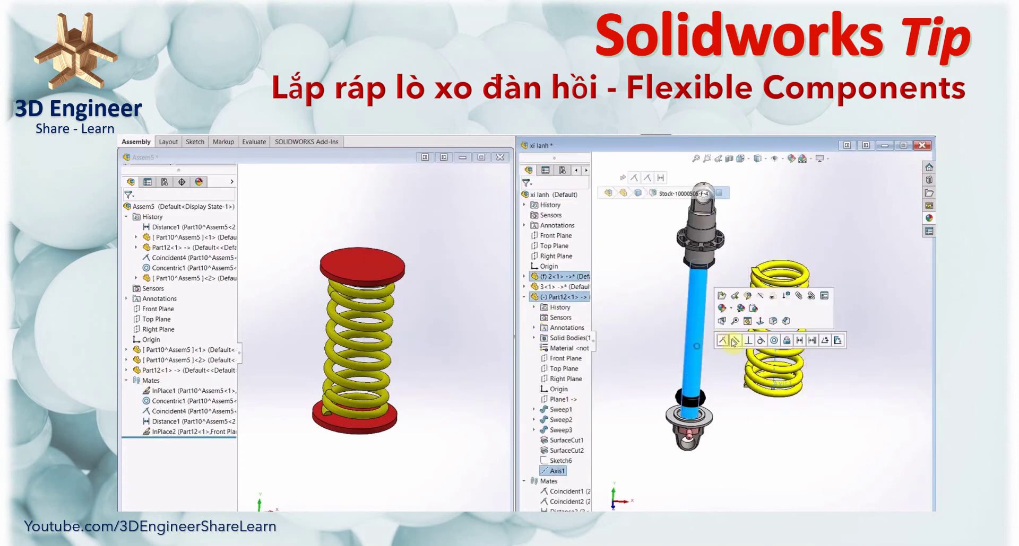
pyautogui.click(772, 340)
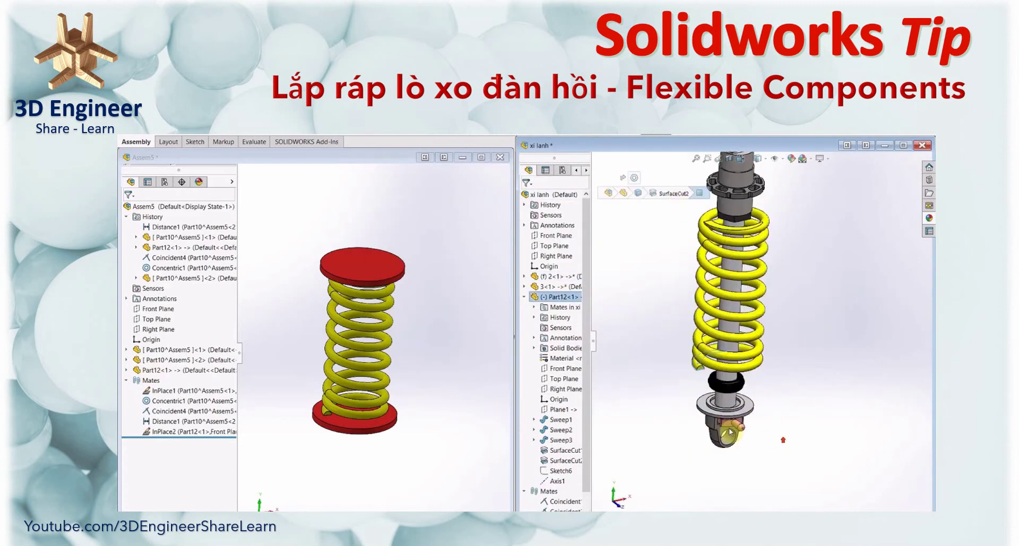
pyautogui.keyDown('ctrl'); pyautogui.click(710, 405); pyautogui.keyUp('ctrl')
pyautogui.click(726, 401)
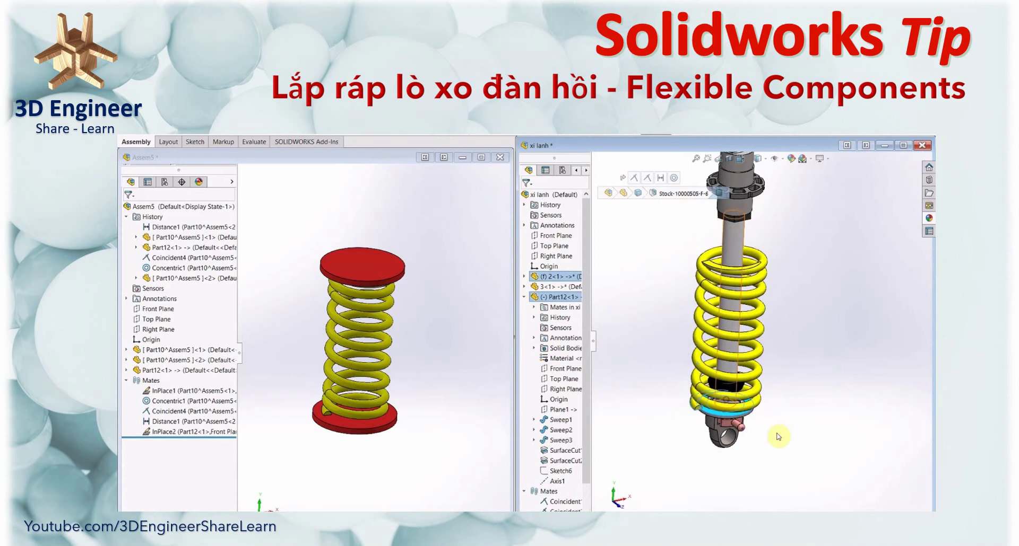
# Step: Make the spring component flexible, referencing the top flange
pyautogui.rightClick(549, 297)
pyautogui.click(659, 236)
pyautogui.scroll(-3, 721, 271)
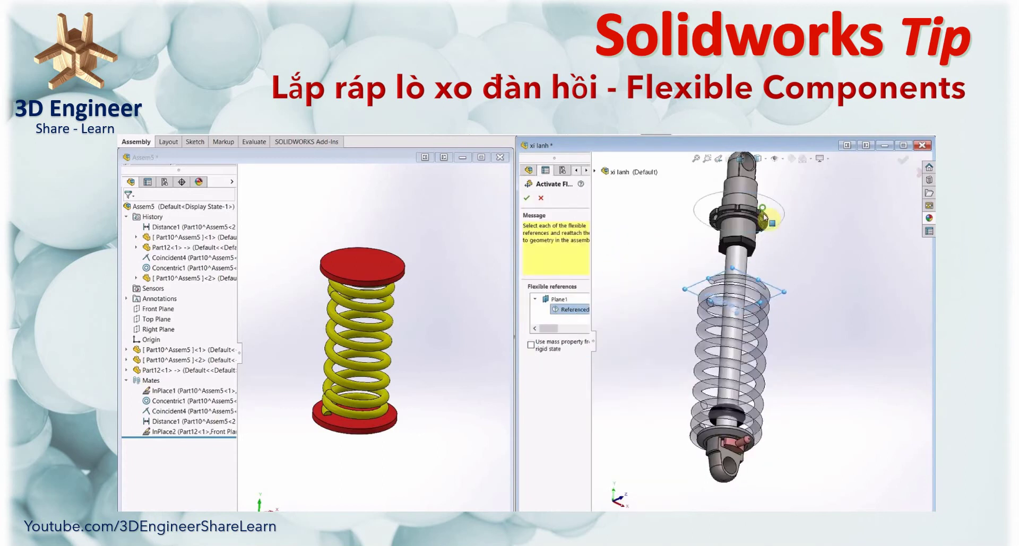
pyautogui.scroll(-4, 719, 272)
pyautogui.click(717, 272)
pyautogui.scroll(5, 721, 276)
pyautogui.scroll(3, 732, 318)
pyautogui.press('Return')
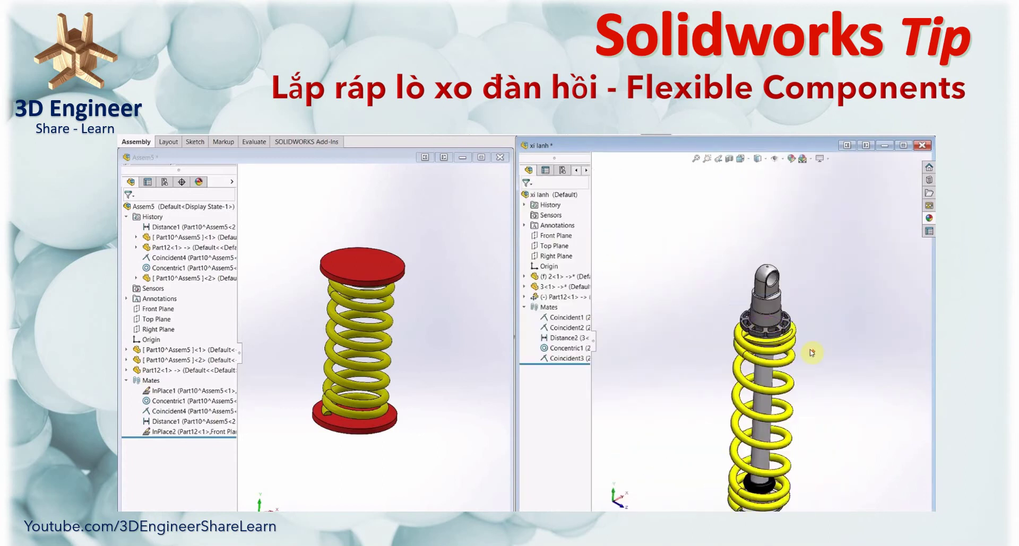
# Step: Drag the Distance2 mount mate to stretch the flexible spring
pyautogui.click(564, 338)
pyautogui.click(682, 406)
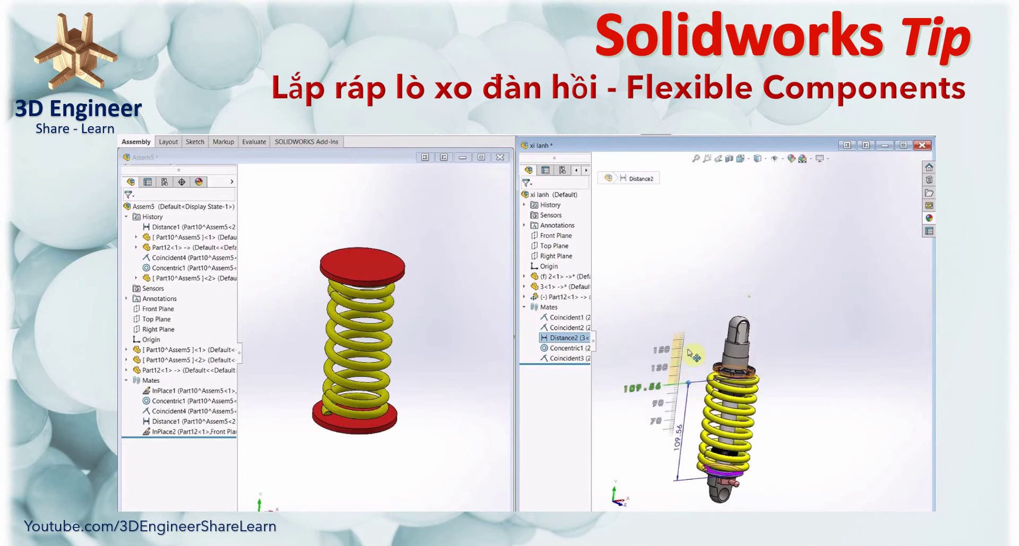
pyautogui.moveTo(690, 319)
pyautogui.mouseDown()
pyautogui.moveTo(712, 298)
pyautogui.moveTo(690, 289)
pyautogui.mouseUp()
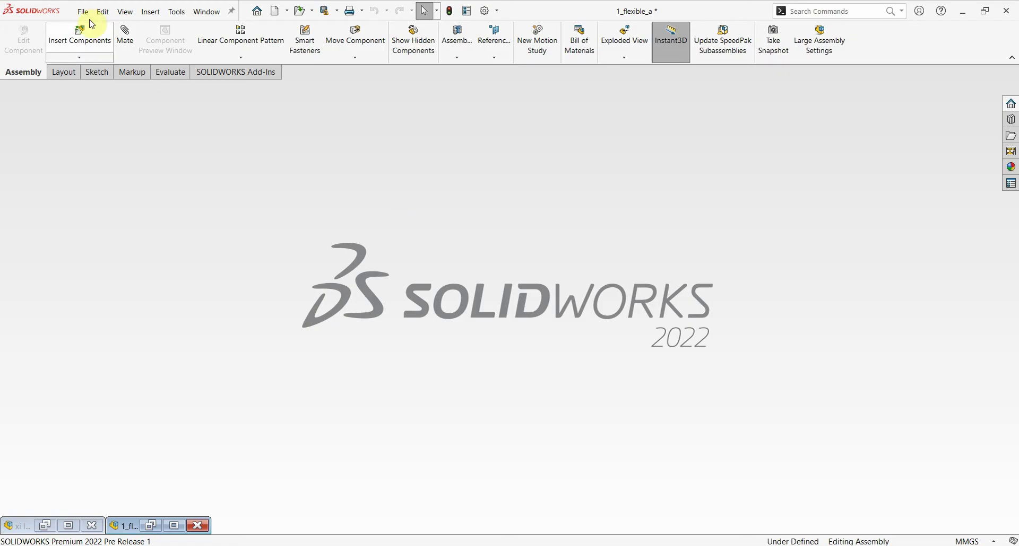
pyautogui.click(84, 13)
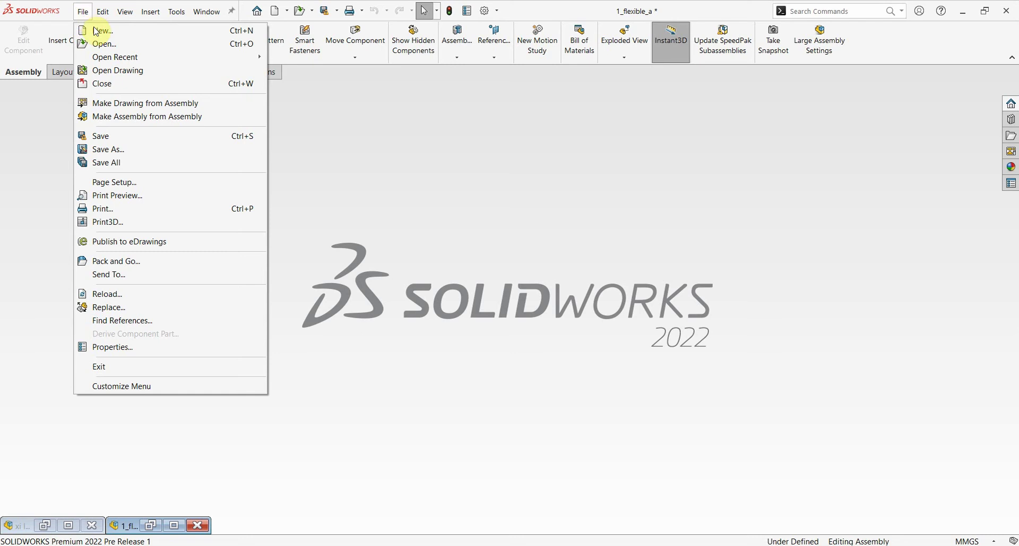
# Step: Create a new empty assembly document, skipping Begin Assembly
pyautogui.click(96, 32)
pyautogui.click(503, 255)
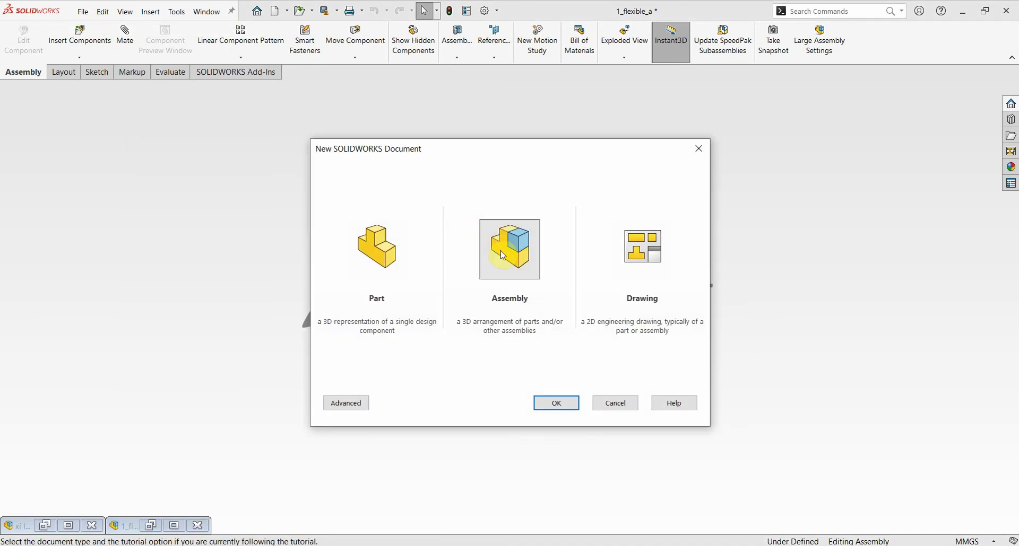
pyautogui.click(563, 403)
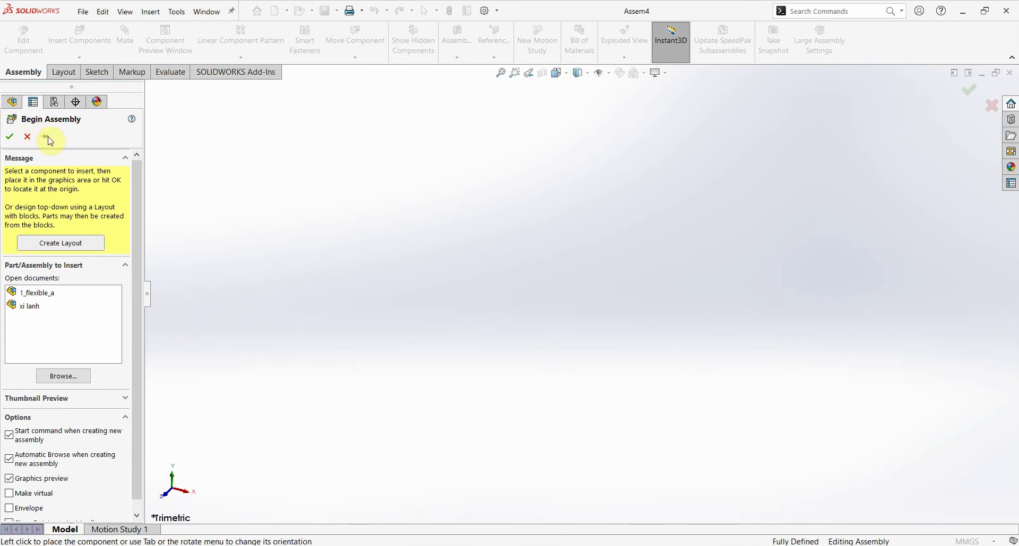
pyautogui.click(29, 138)
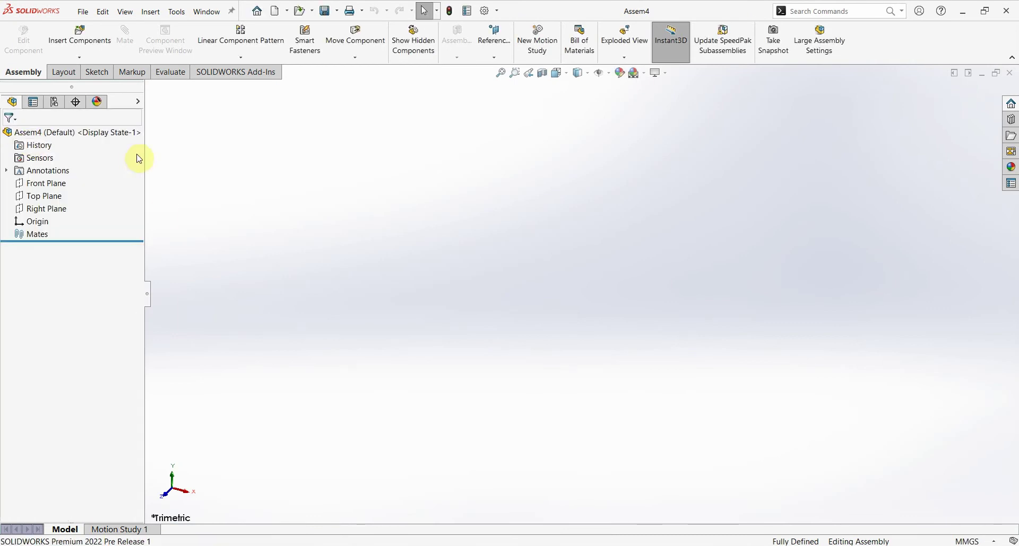
# Step: Insert a new in-place part and start its sketch on the Top Plane
pyautogui.click(80, 59)
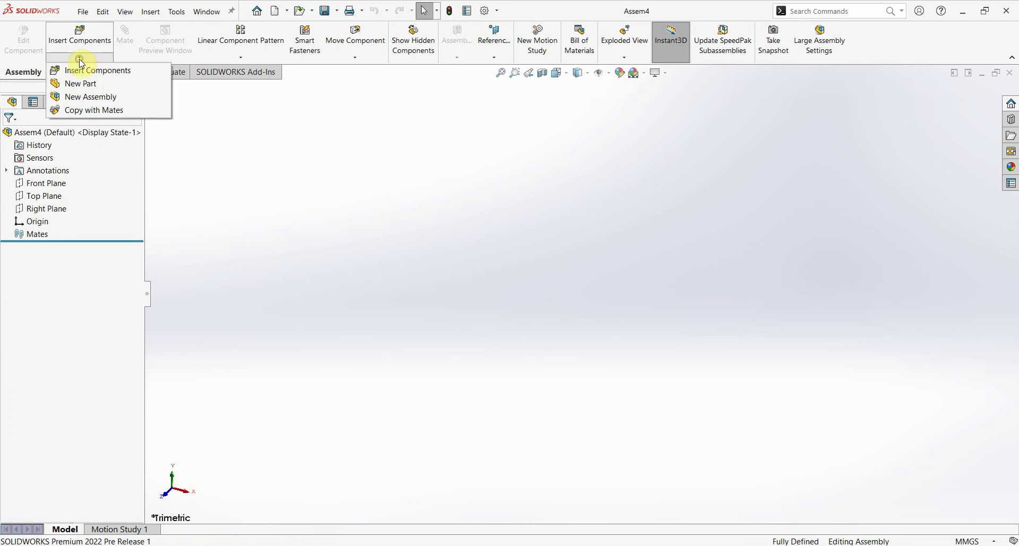
pyautogui.click(92, 89)
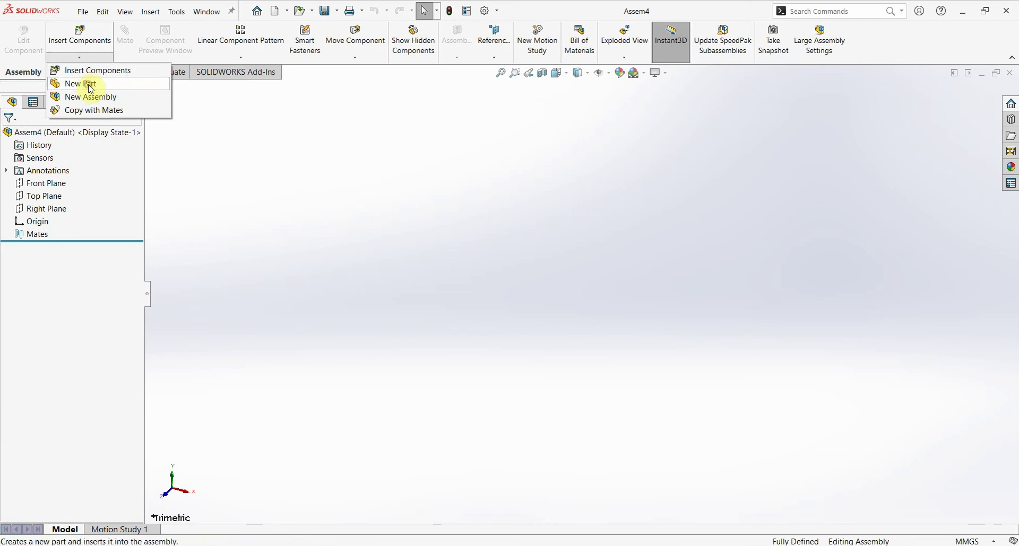
pyautogui.click(91, 86)
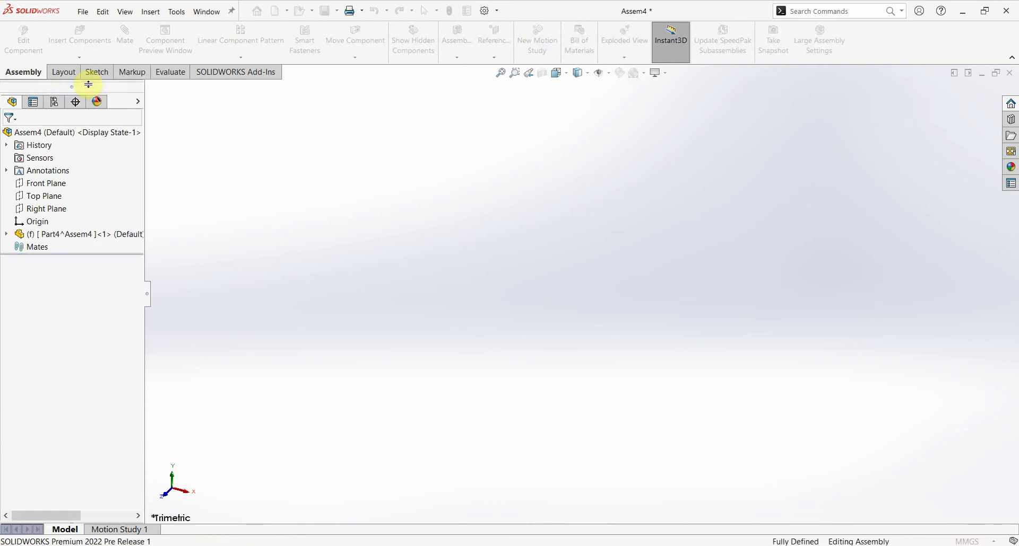
pyautogui.click(45, 194)
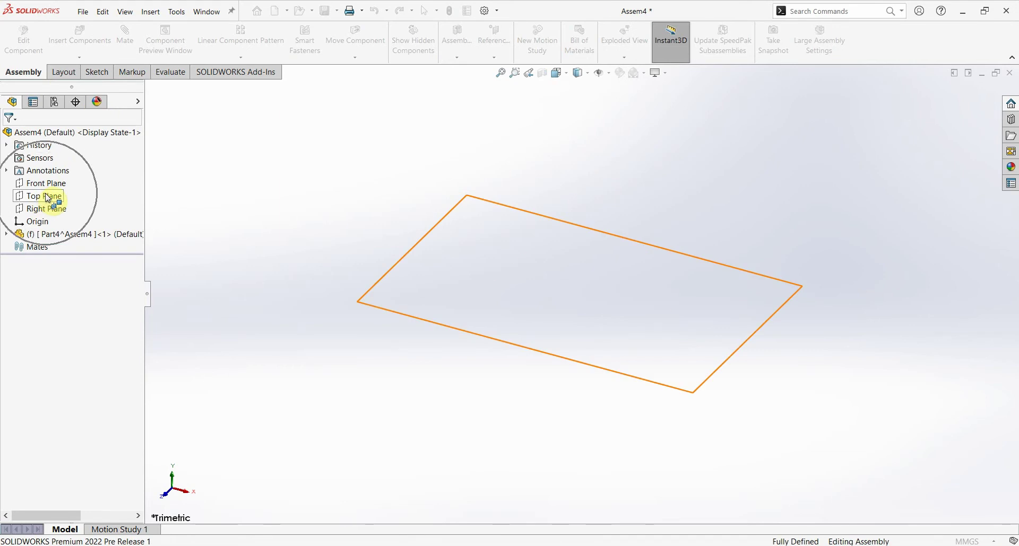
pyautogui.moveTo(48, 198); pyautogui.dragTo(50, 201)
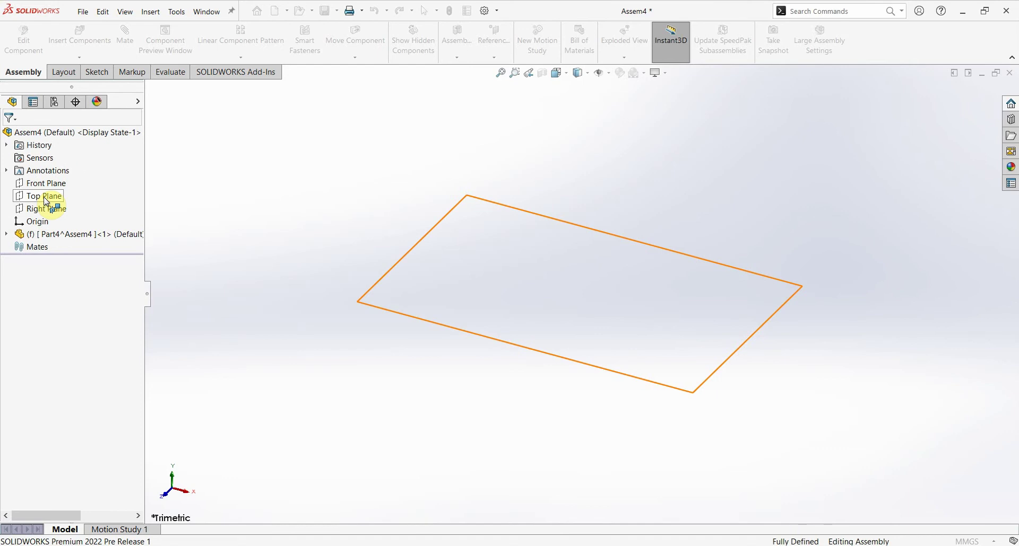
pyautogui.click(46, 200)
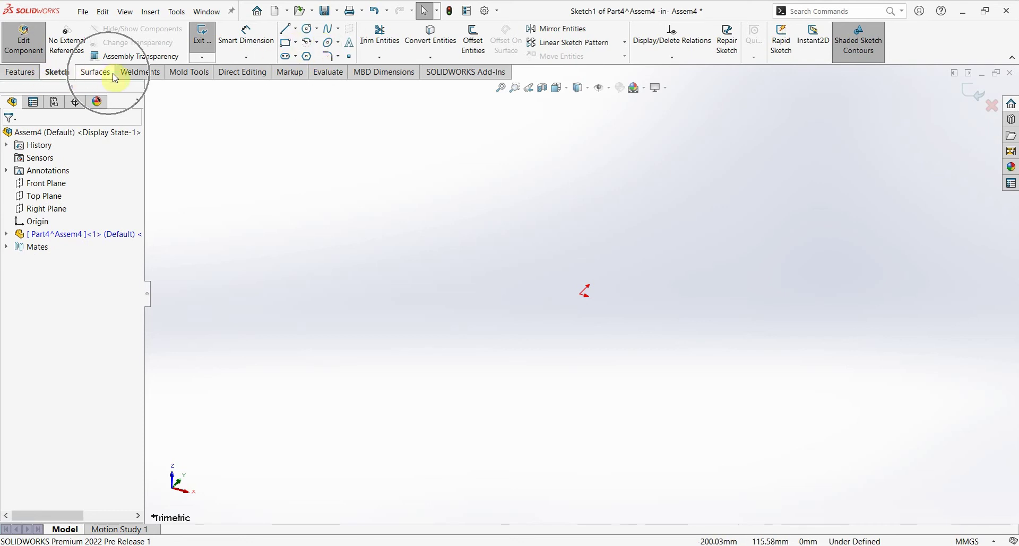
# Step: Sketch a 60 mm diameter circle centred on the origin
pyautogui.click(307, 33)
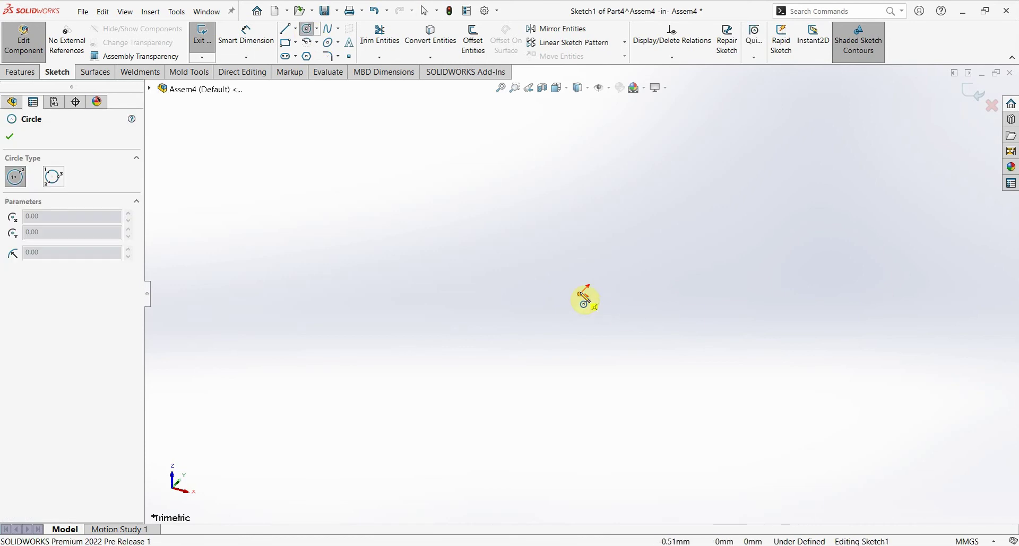
pyautogui.click(582, 297)
pyautogui.press('Escape')
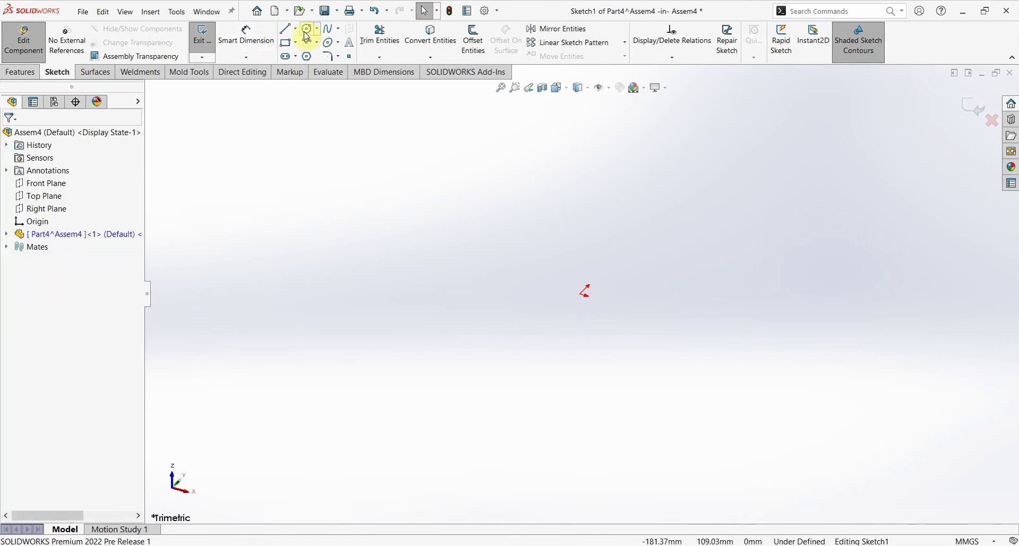
pyautogui.click(310, 36)
pyautogui.click(582, 295)
pyautogui.click(636, 361)
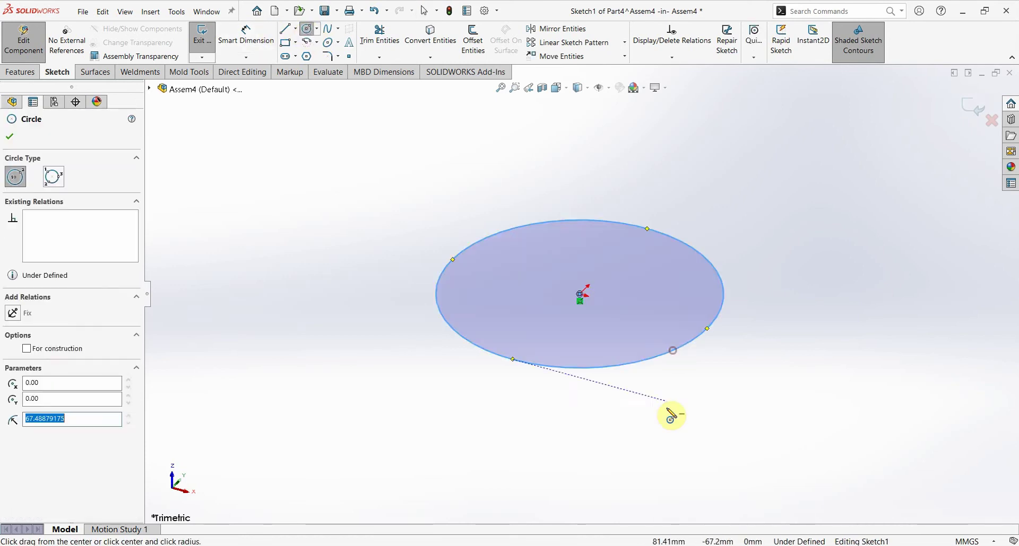
pyautogui.moveTo(666, 408); pyautogui.dragTo(691, 372, button='right')
pyautogui.click(693, 346)
pyautogui.click(767, 364)
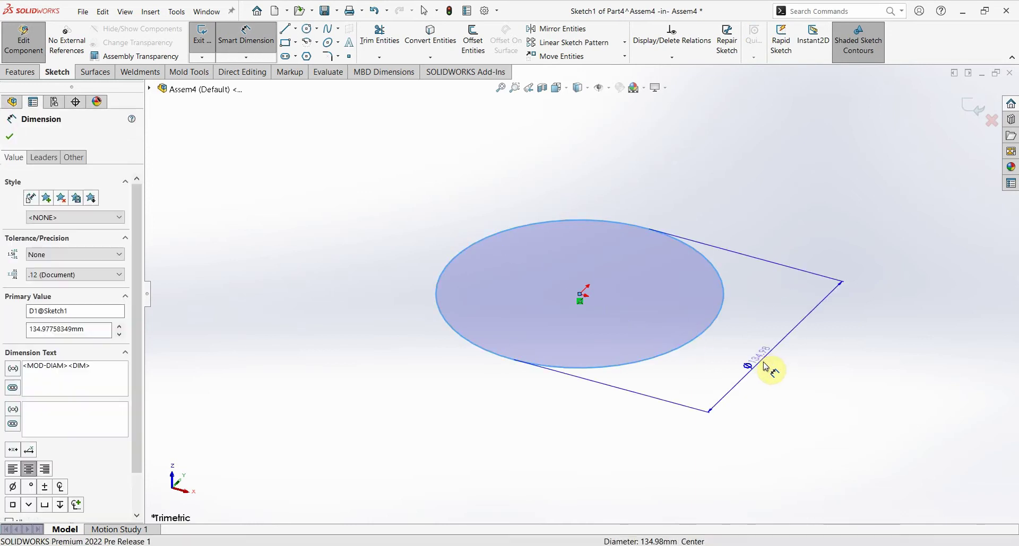
pyautogui.write('60')
pyautogui.press('Return')
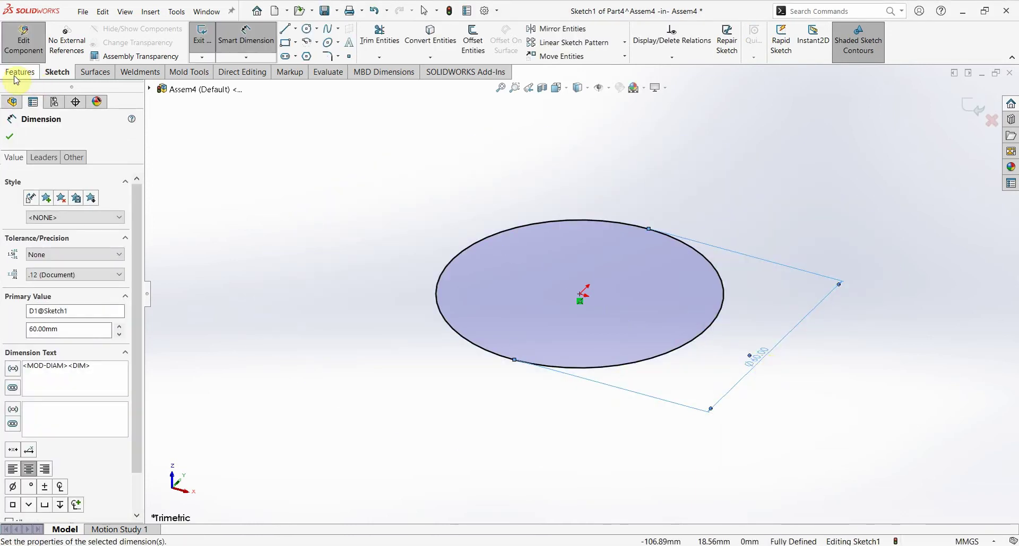
# Step: Extrude the circle 5 mm downward into a solid disc
pyautogui.click(20, 72)
pyautogui.click(205, 40)
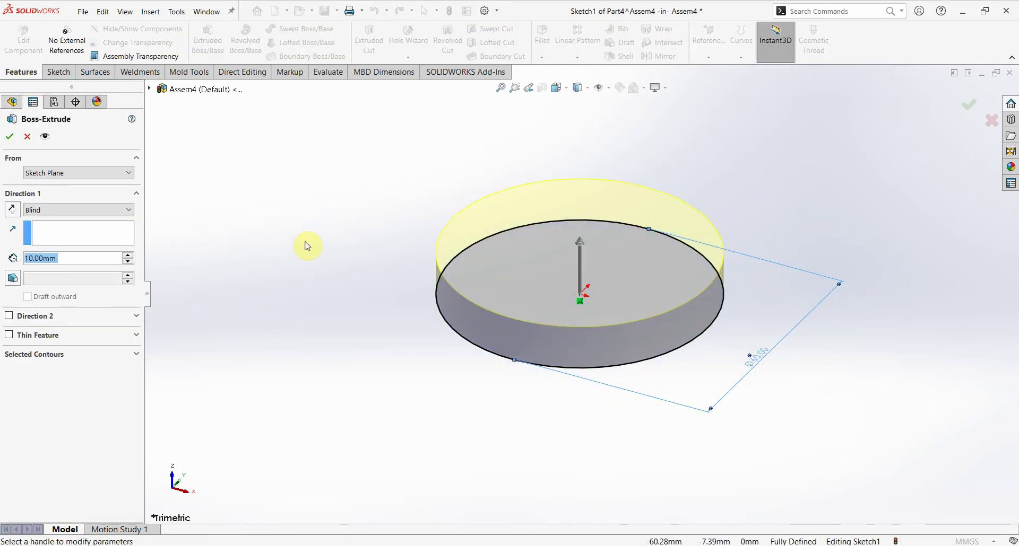
pyautogui.write('5')
pyautogui.press('Return')
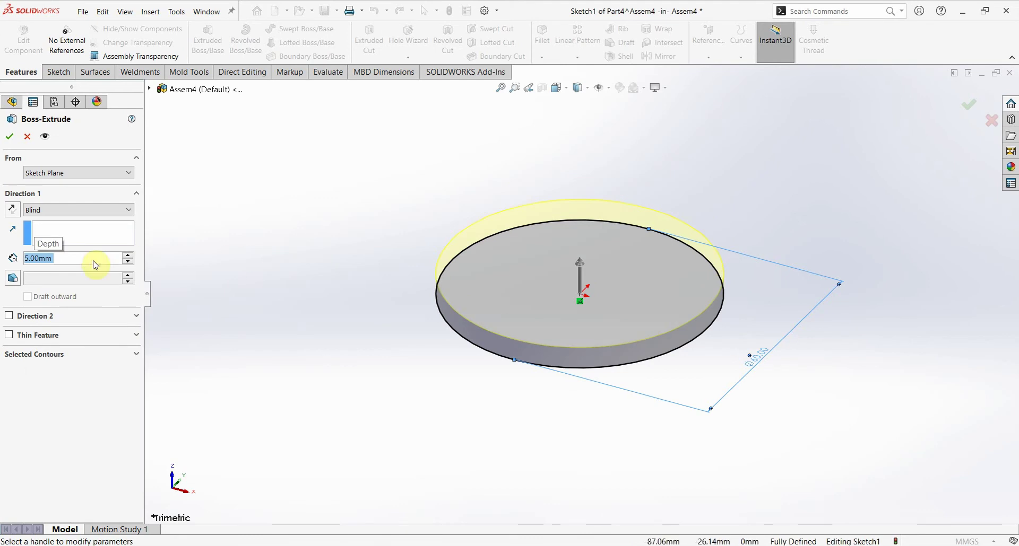
pyautogui.click(20, 212)
pyautogui.moveTo(502, 346)
pyautogui.mouseDown(button='middle')
pyautogui.moveTo(596, 304)
pyautogui.moveTo(587, 336)
pyautogui.mouseUp(button='middle')
pyautogui.click(12, 137)
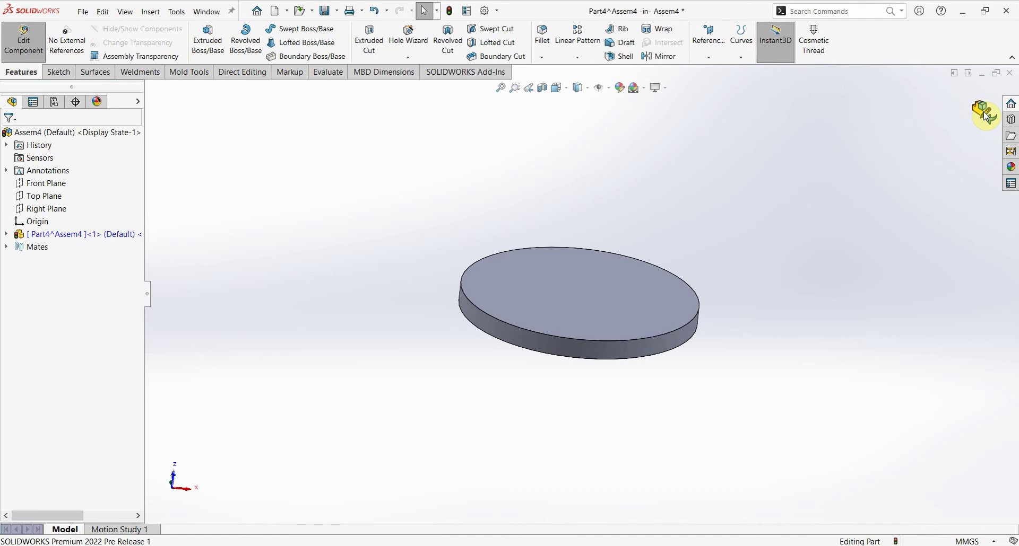
# Step: Exit in-context editing and rename Part4 to Bottom
pyautogui.click(964, 122)
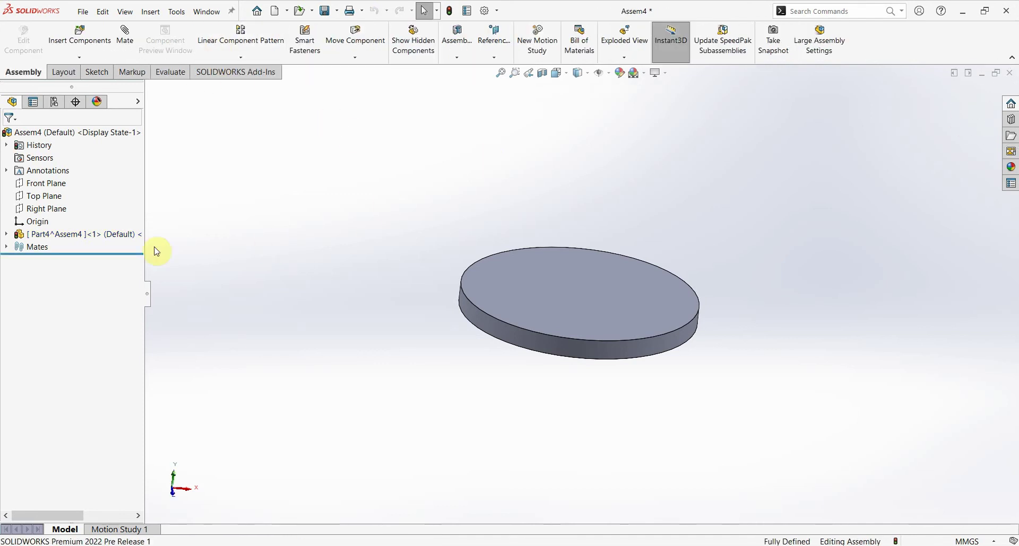
pyautogui.click(66, 240)
pyautogui.click(73, 237)
pyautogui.write('Botto')
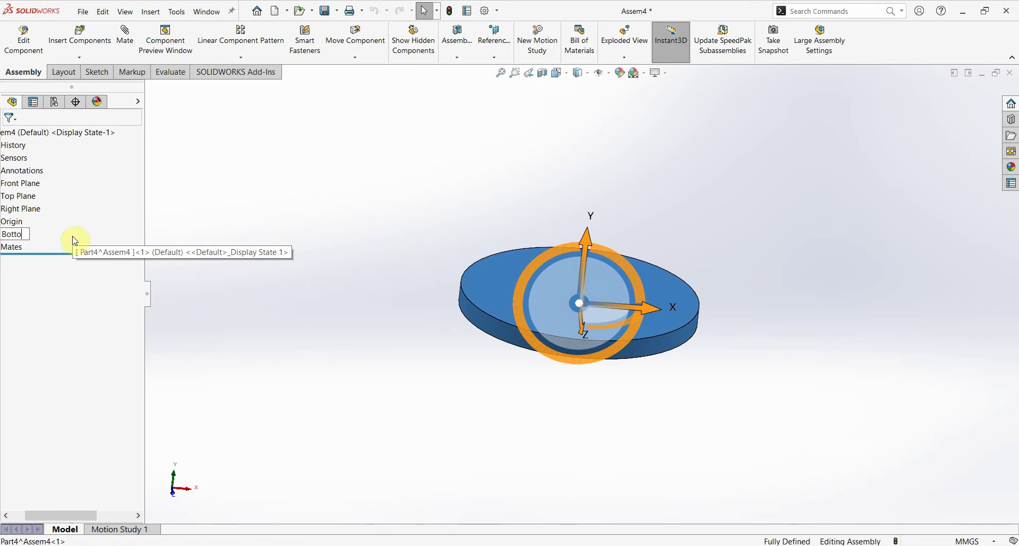
pyautogui.write('m')
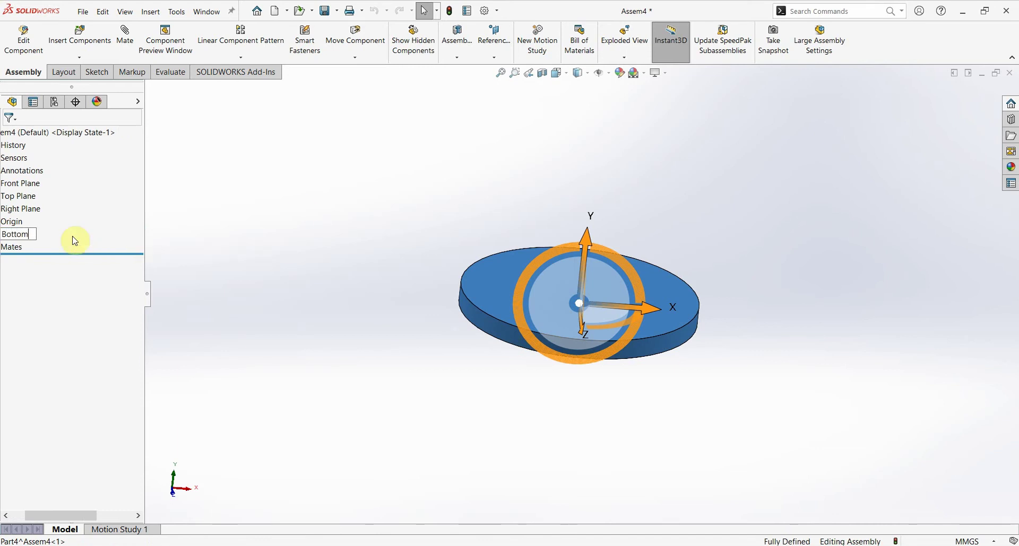
pyautogui.click(333, 193)
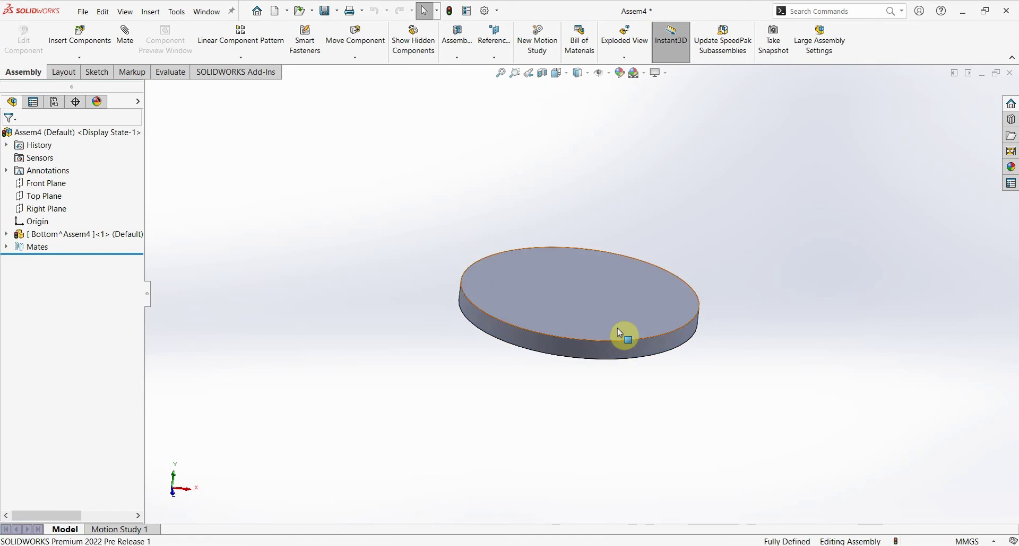
# Step: Ctrl-drag a copy of the Bottom disc upward
pyautogui.moveTo(610, 314)
pyautogui.mouseDown(button='middle')
pyautogui.moveTo(586, 332)
pyautogui.moveTo(574, 321)
pyautogui.mouseUp(button='middle')
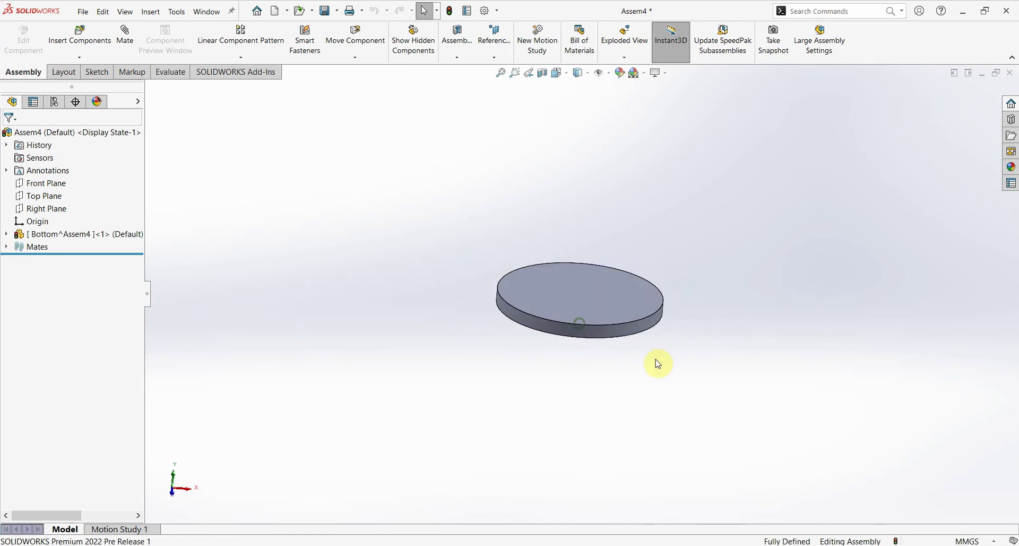
pyautogui.moveTo(654, 362); pyautogui.dragTo(663, 301, button='middle')
pyautogui.moveTo(623, 362)
pyautogui.mouseDown(button='middle')
pyautogui.moveTo(619, 330)
pyautogui.moveTo(644, 310)
pyautogui.mouseUp(button='middle')
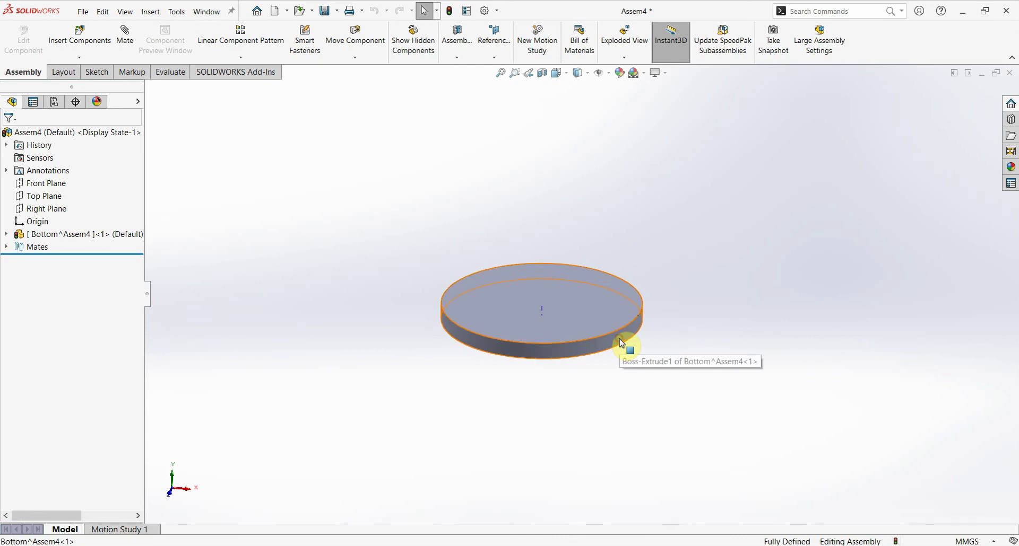
pyautogui.keyDown('ctrl'); pyautogui.moveTo(629, 356); pyautogui.dragTo(650, 139); pyautogui.keyUp('ctrl')
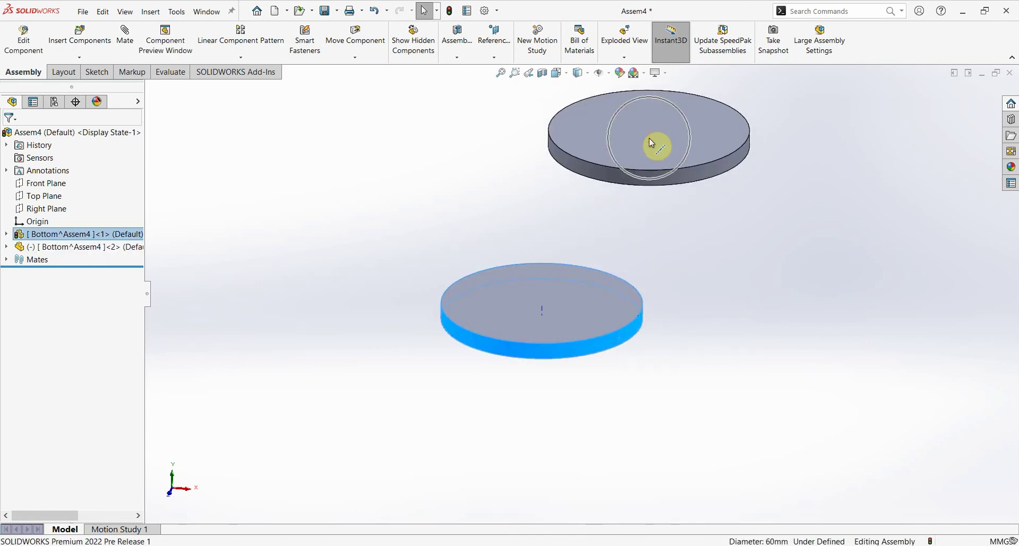
# Step: Drop the Bottom disc copy above the original and bring up the menu for Bottom^Assem4<2>
pyautogui.moveTo(732, 378)
pyautogui.mouseDown(button='middle')
pyautogui.moveTo(640, 251)
pyautogui.moveTo(643, 196)
pyautogui.mouseUp(button='middle')
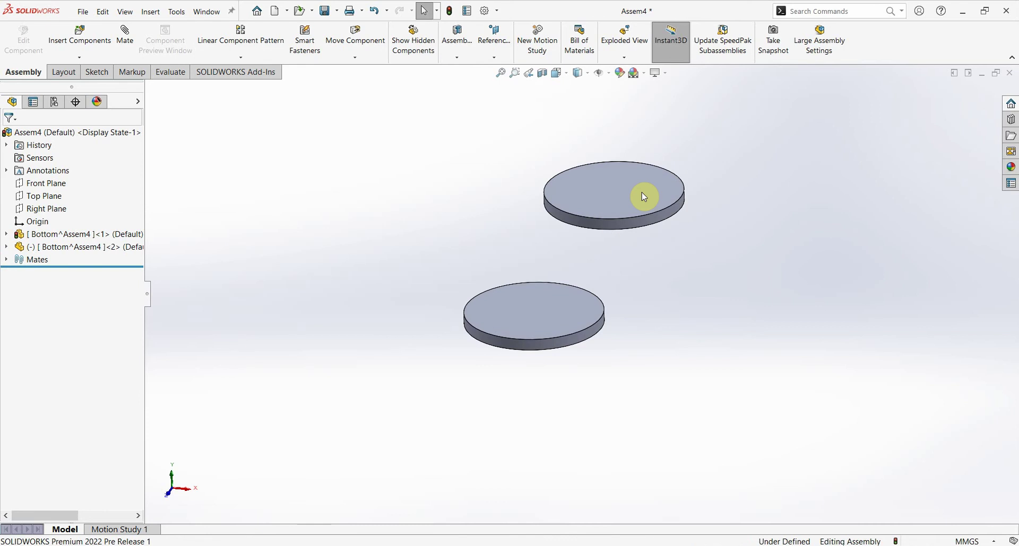
pyautogui.click(643, 197)
pyautogui.click(643, 197)
pyautogui.click(60, 250)
pyautogui.rightClick(61, 251)
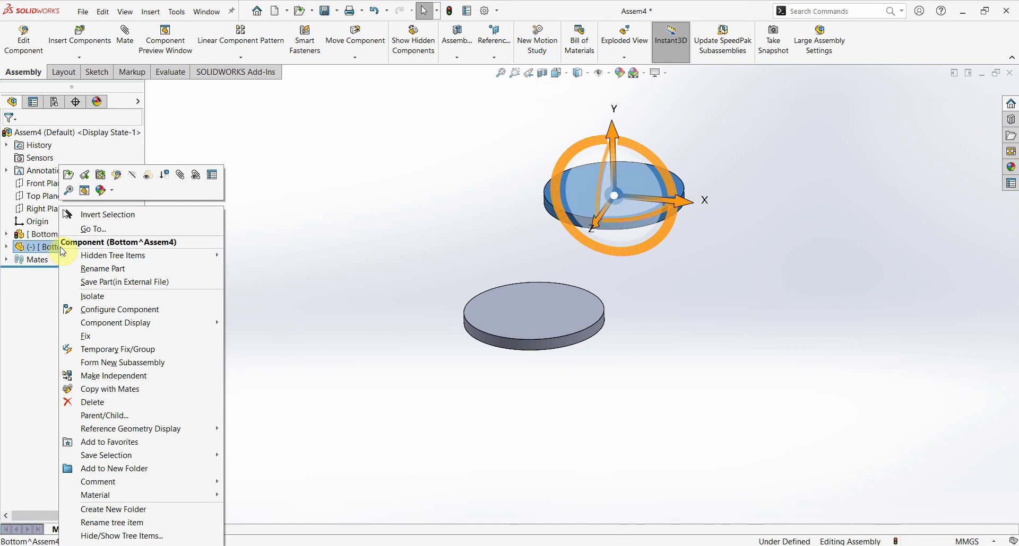
# Step: Make the copied disc independent and rename 'Copy of Bottom^Assem4' to Top
pyautogui.click(120, 381)
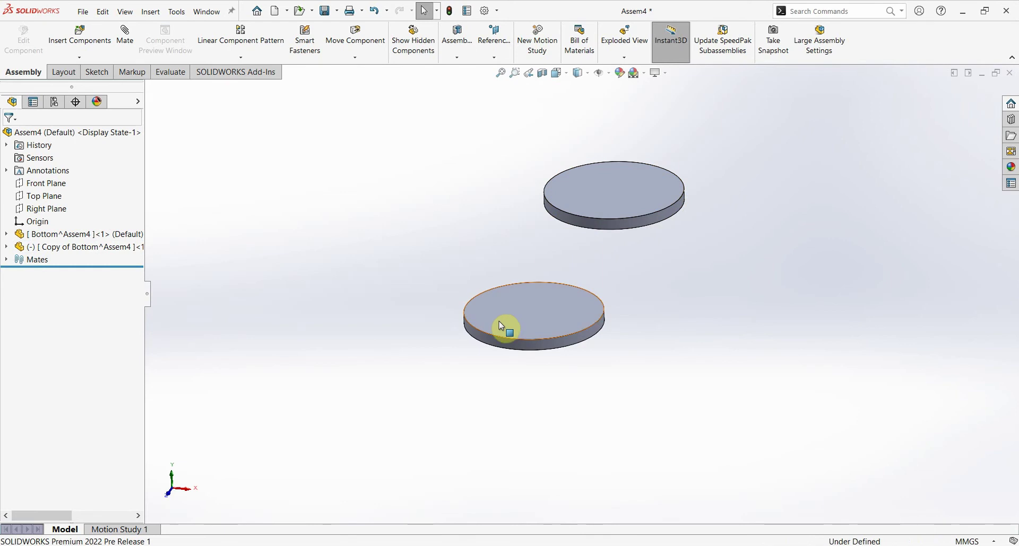
pyautogui.click(97, 252)
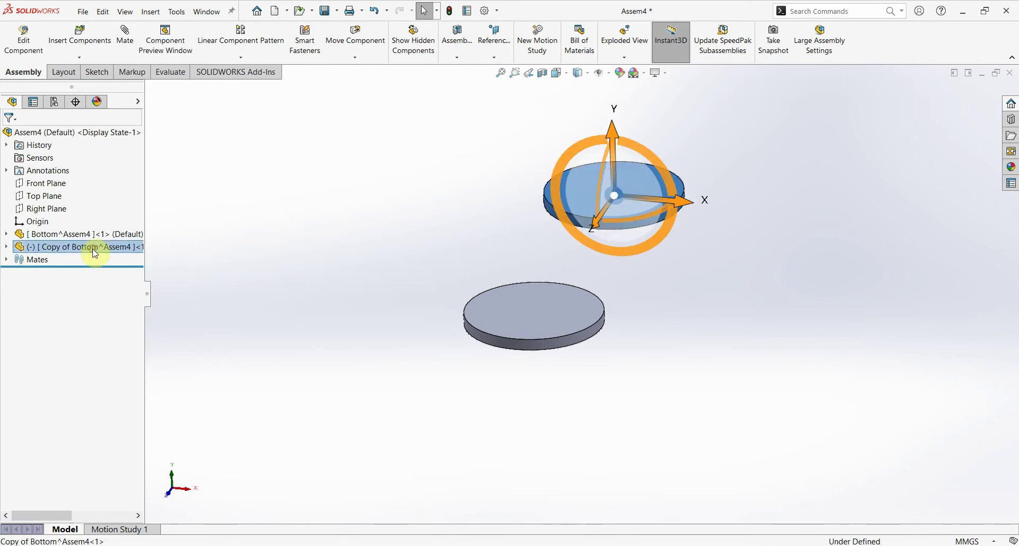
pyautogui.click(94, 253)
pyautogui.write('Top')
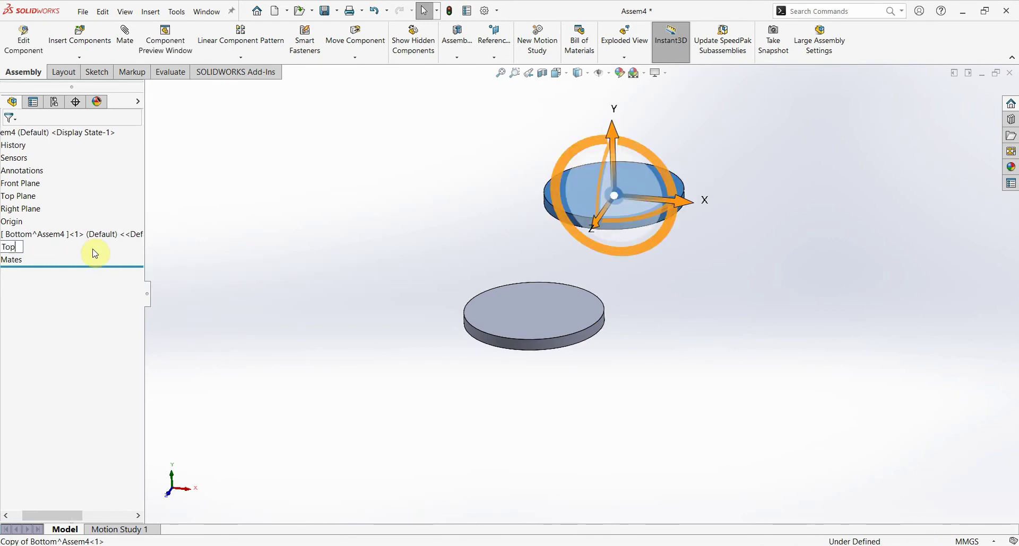
pyautogui.click(345, 220)
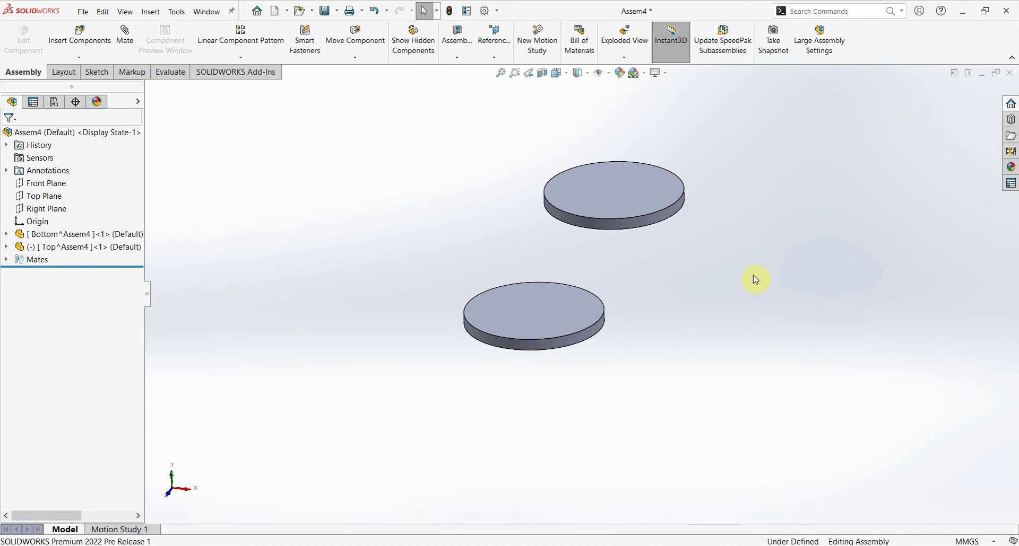
# Step: Make the Top and Bottom disc faces concentric, then move the Top disc back up
pyautogui.scroll(-2, 573, 273)
pyautogui.click(652, 217)
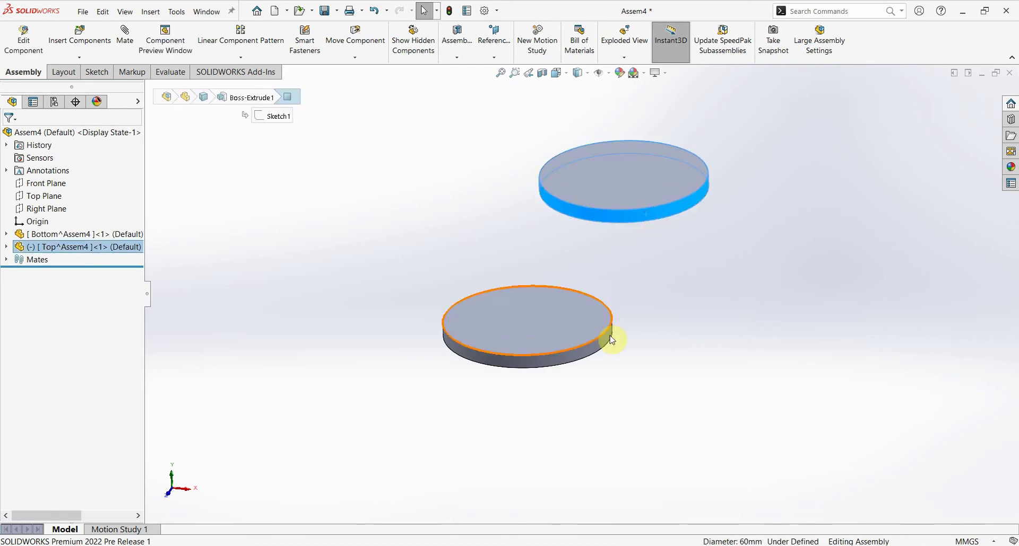
pyautogui.keyDown('ctrl'); pyautogui.click(611, 340); pyautogui.keyUp('ctrl')
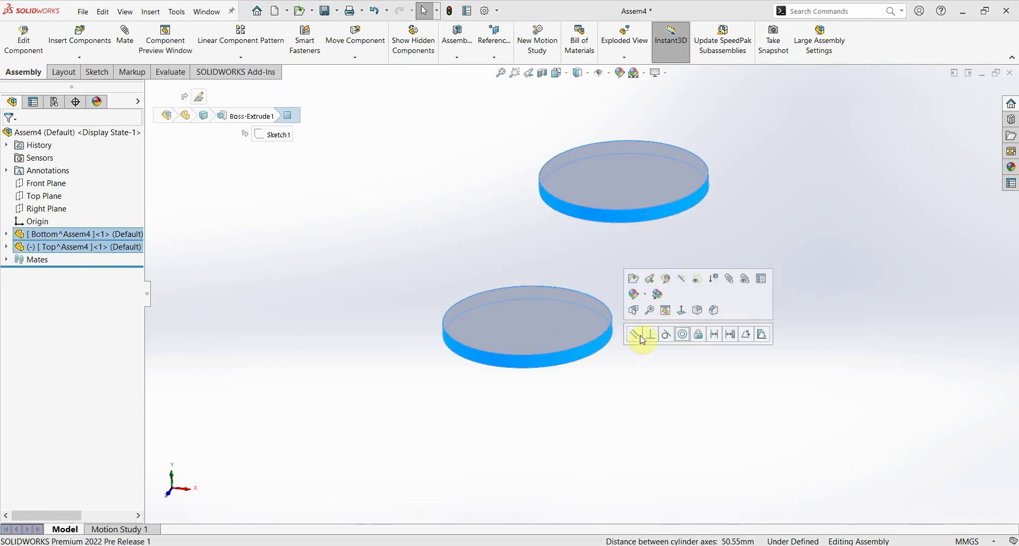
pyautogui.click(684, 337)
pyautogui.moveTo(580, 332); pyautogui.dragTo(570, 164)
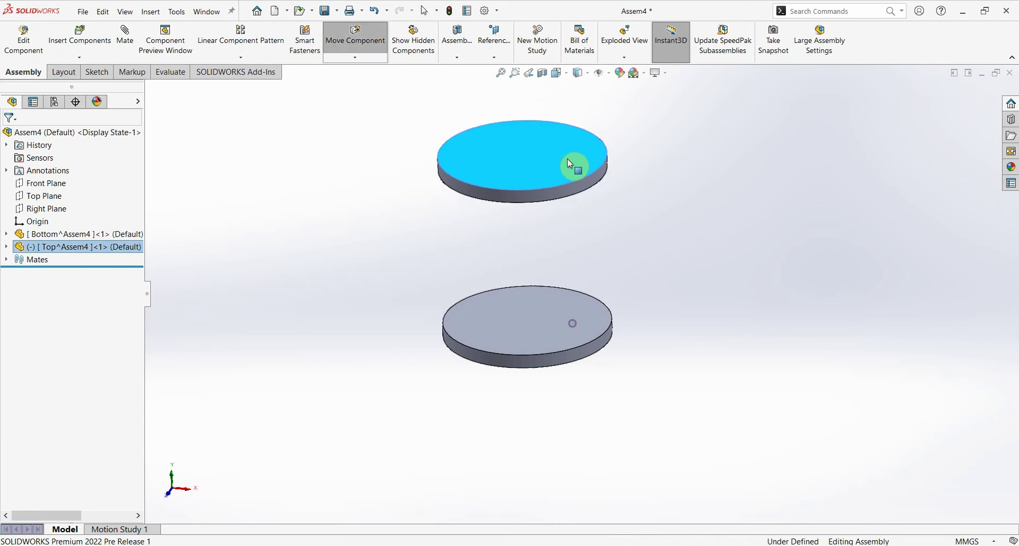
pyautogui.press('Escape')
# Step: Select both discs' Top Planes in the tree, then clear the selection and collapse them
pyautogui.click(6, 247)
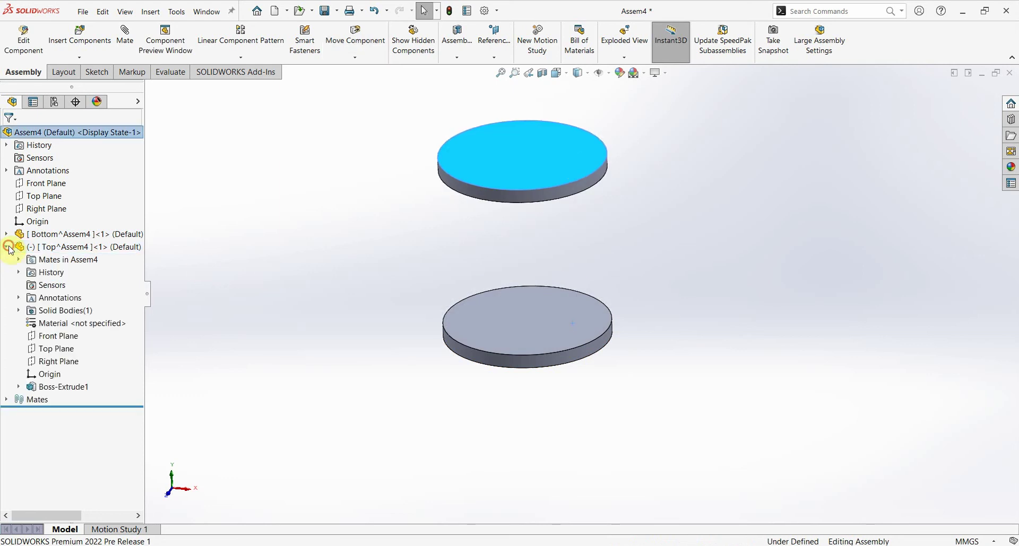
pyautogui.click(55, 349)
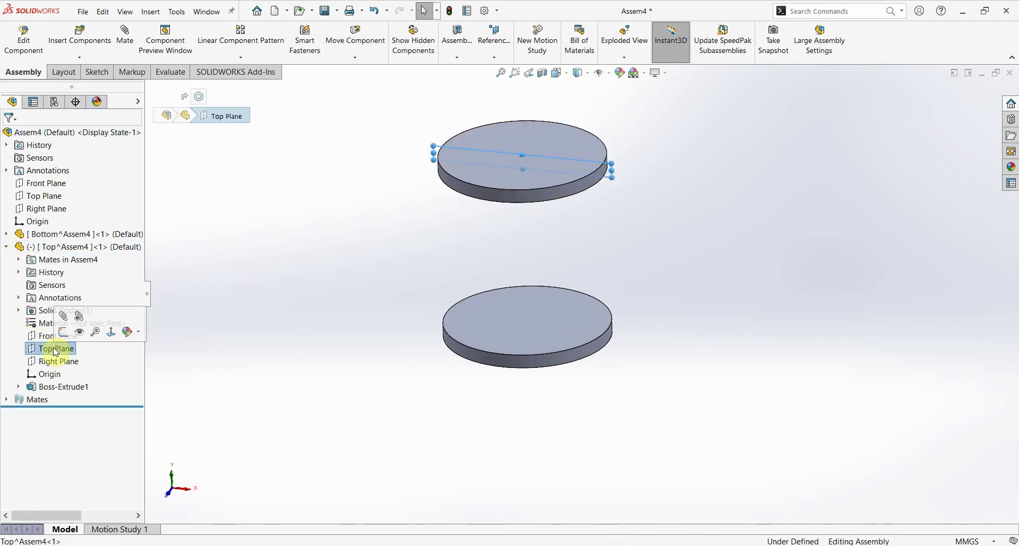
pyautogui.click(6, 234)
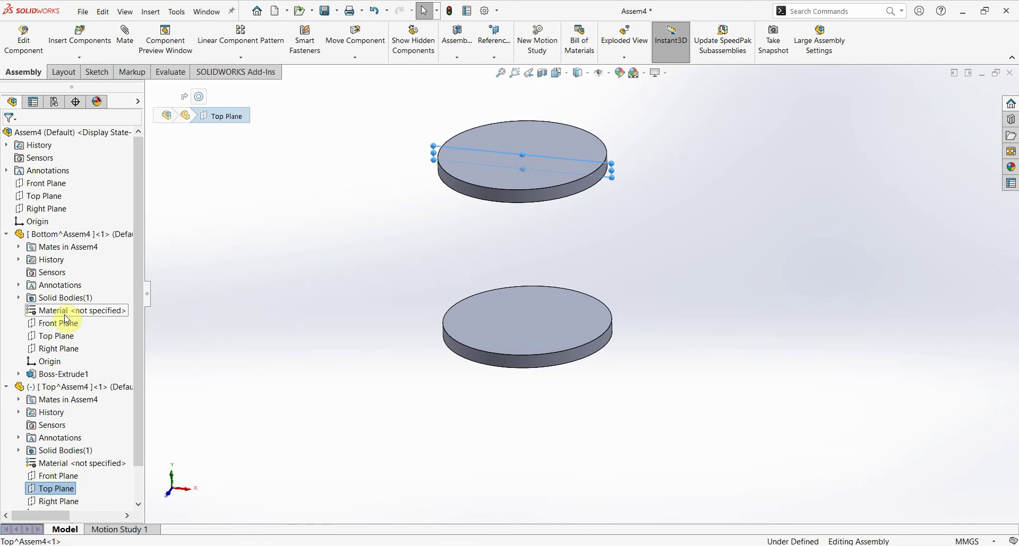
pyautogui.keyDown('ctrl'); pyautogui.click(58, 338); pyautogui.keyUp('ctrl')
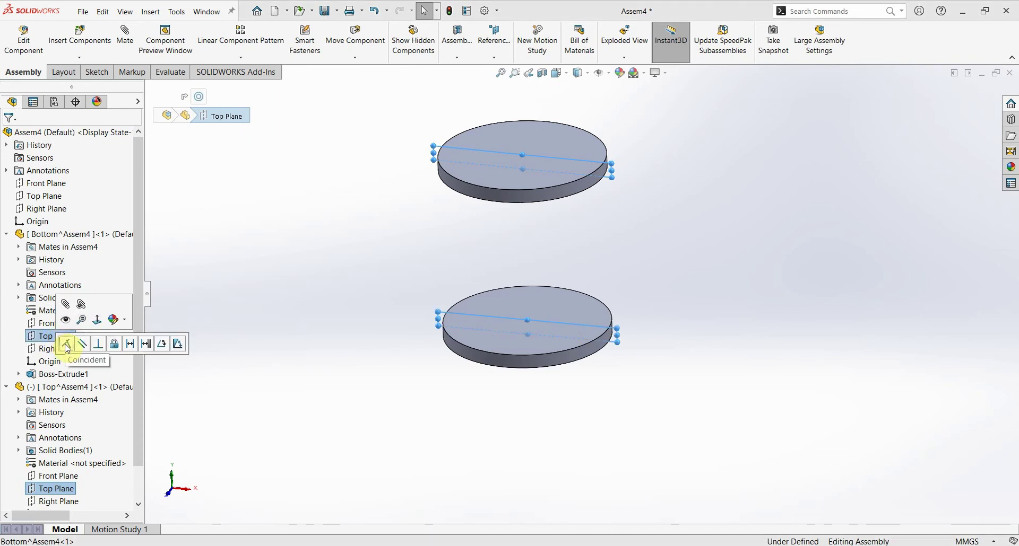
pyautogui.click(311, 225)
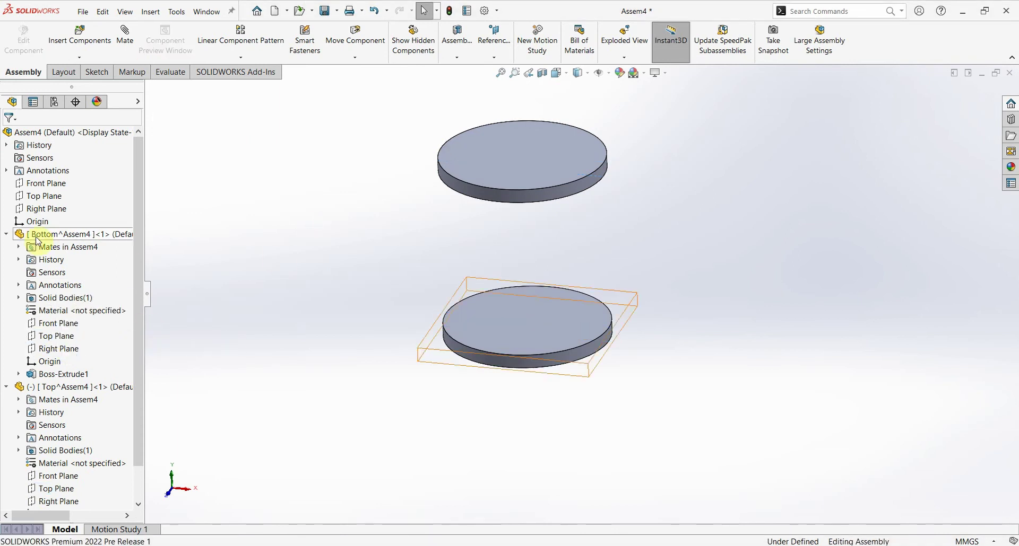
pyautogui.click(6, 234)
pyautogui.click(6, 247)
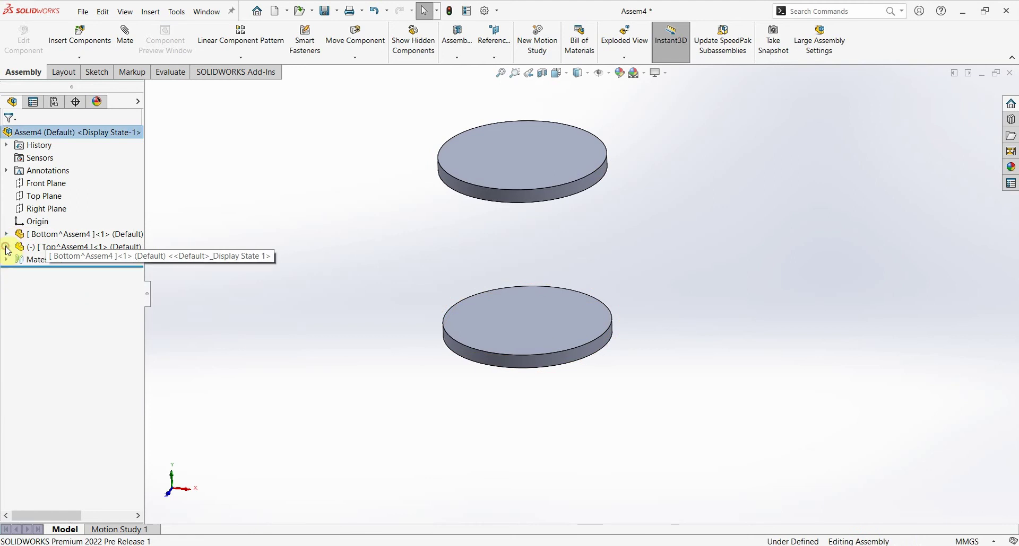
# Step: Start a mate between the Bottom disc's top face and the Top disc's face
pyautogui.moveTo(443, 261)
pyautogui.mouseDown(button='middle')
pyautogui.moveTo(469, 182)
pyautogui.moveTo(457, 199)
pyautogui.moveTo(461, 184)
pyautogui.moveTo(518, 230)
pyautogui.moveTo(512, 286)
pyautogui.moveTo(514, 236)
pyautogui.moveTo(534, 198)
pyautogui.mouseUp(button='middle')
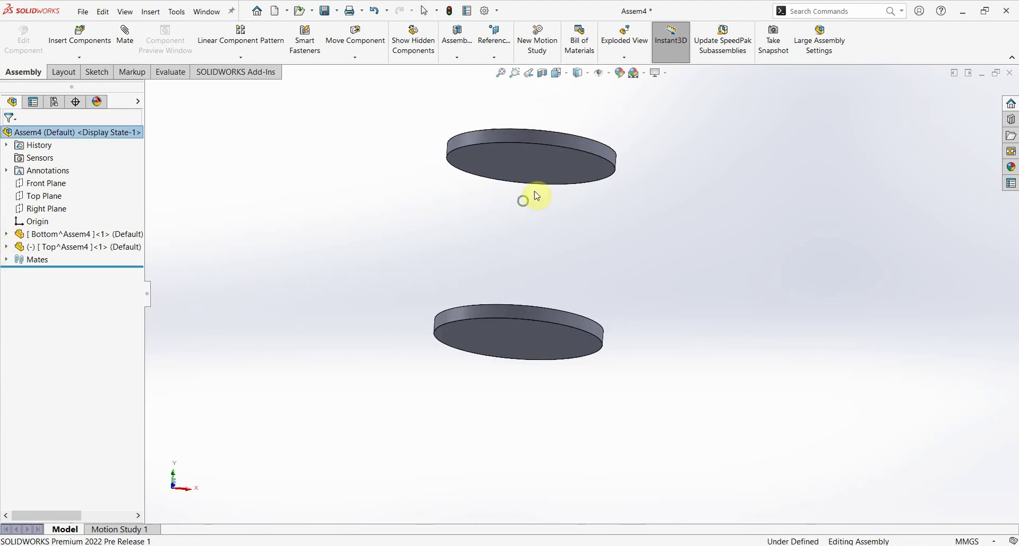
pyautogui.moveTo(582, 268); pyautogui.dragTo(446, 280, button='middle')
pyautogui.click(125, 35)
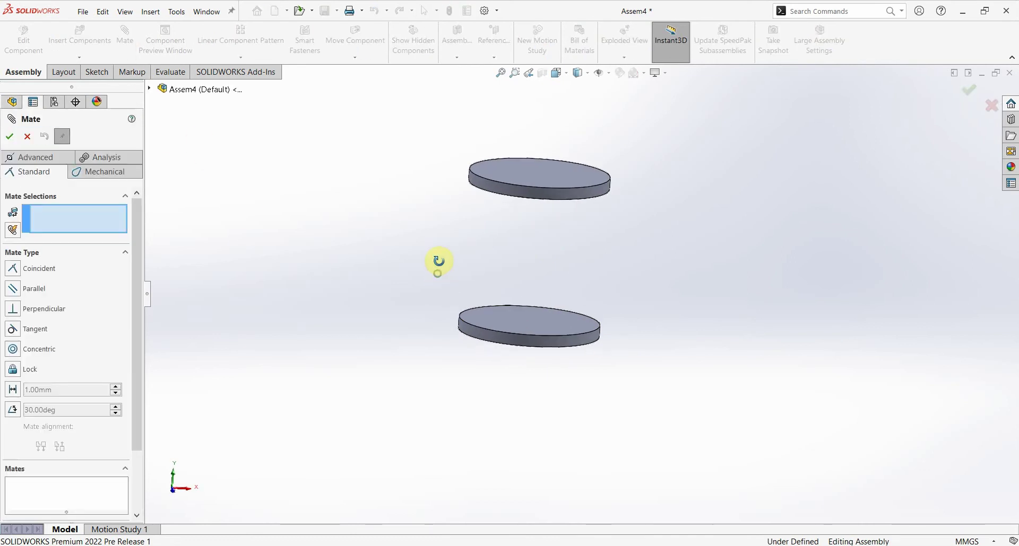
pyautogui.click(550, 313)
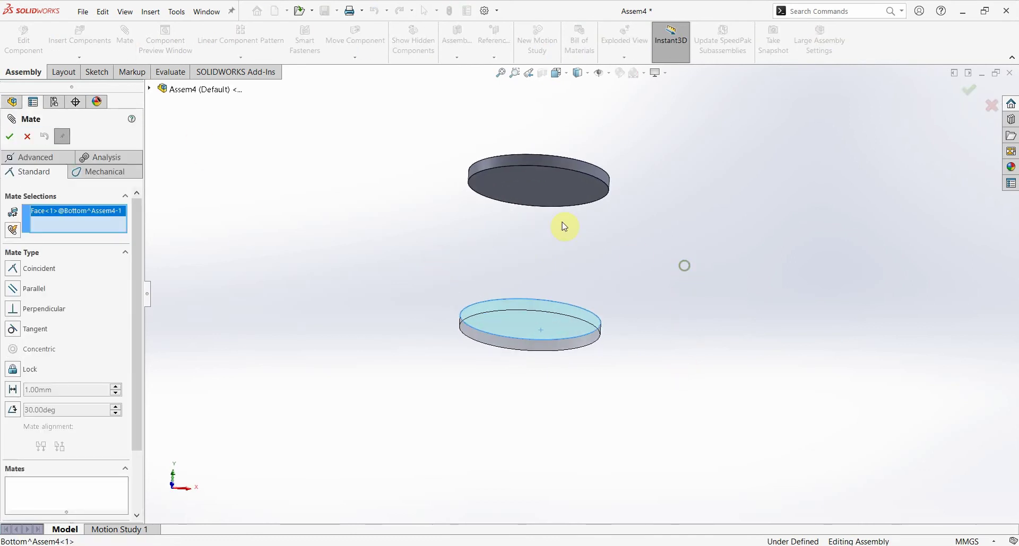
pyautogui.scroll(-2, 561, 223)
pyautogui.click(564, 192)
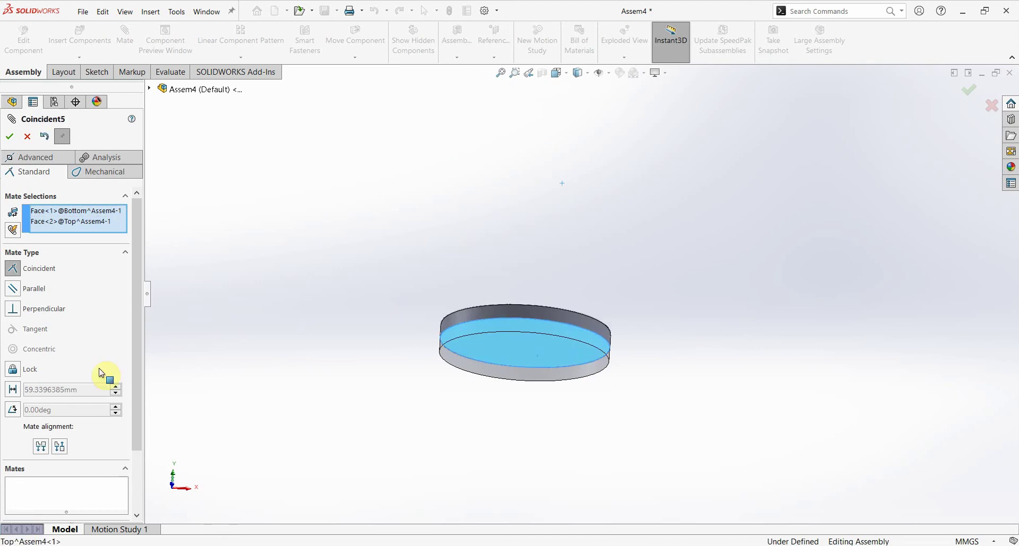
# Step: Set a 120 mm Distance mate between the discs and accept it
pyautogui.click(18, 392)
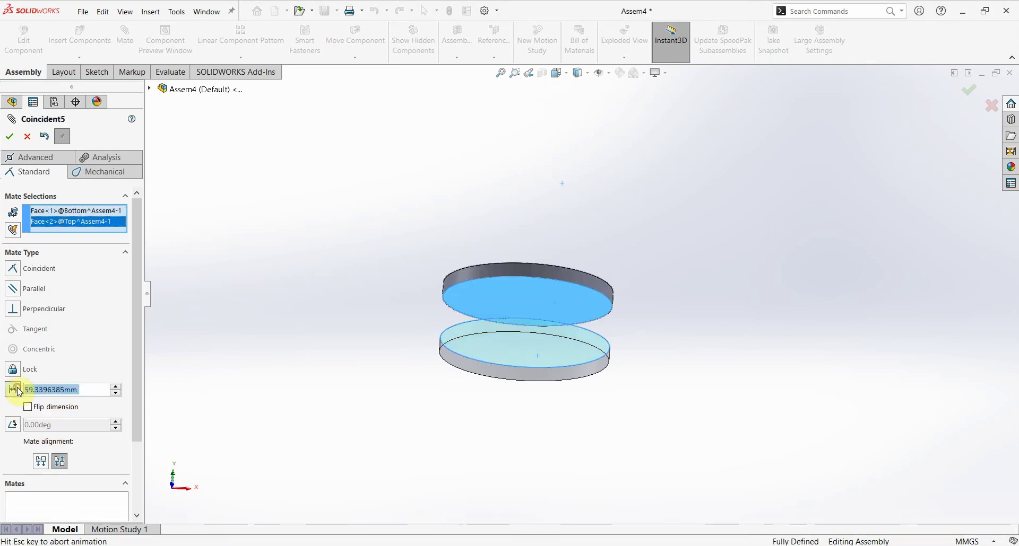
pyautogui.write('120')
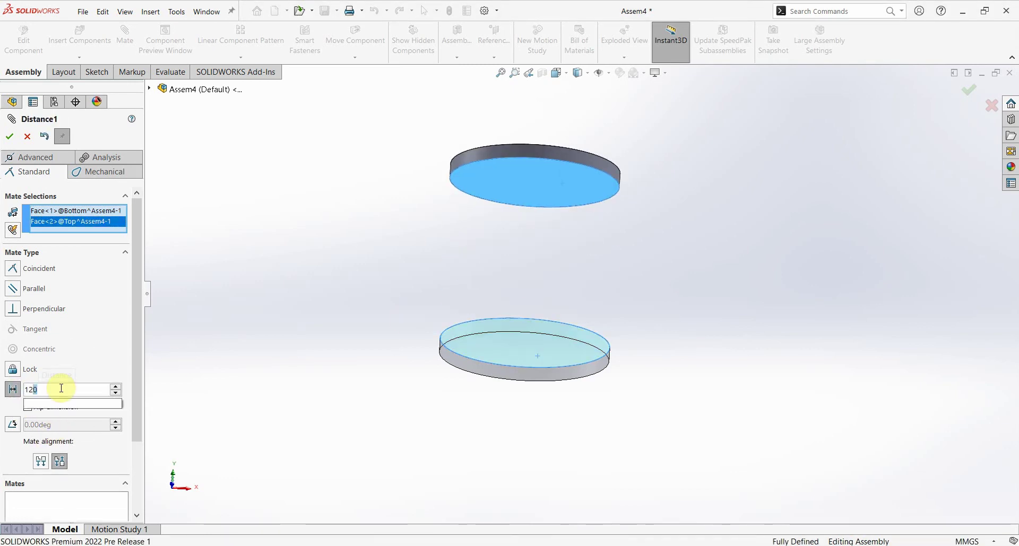
pyautogui.press('Return')
pyautogui.scroll(2, 609, 236)
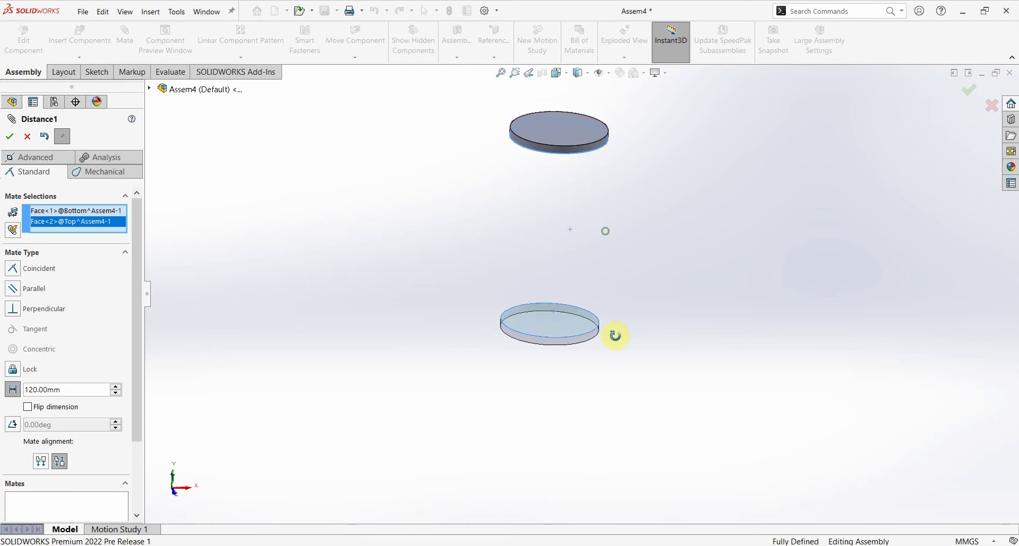
pyautogui.click(621, 318)
pyautogui.click(9, 137)
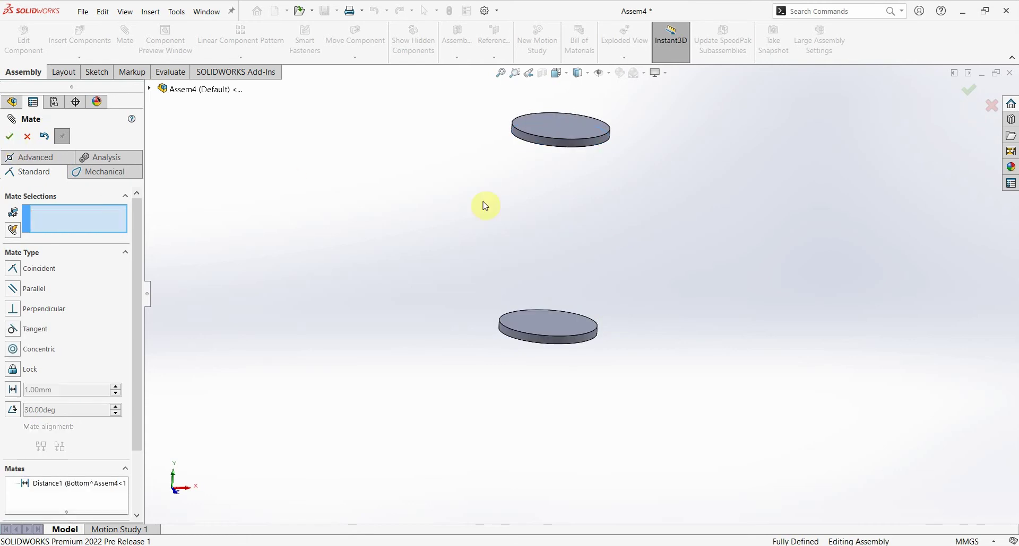
pyautogui.press('Escape')
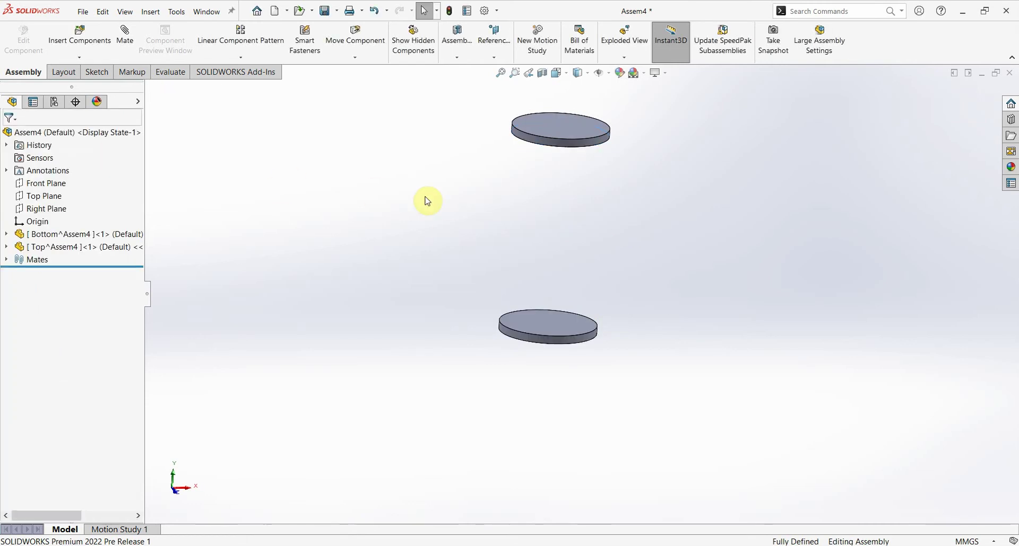
# Step: Insert new part Part5 and sketch on its Front Plane in Normal To view (Ctrl+8)
pyautogui.click(79, 57)
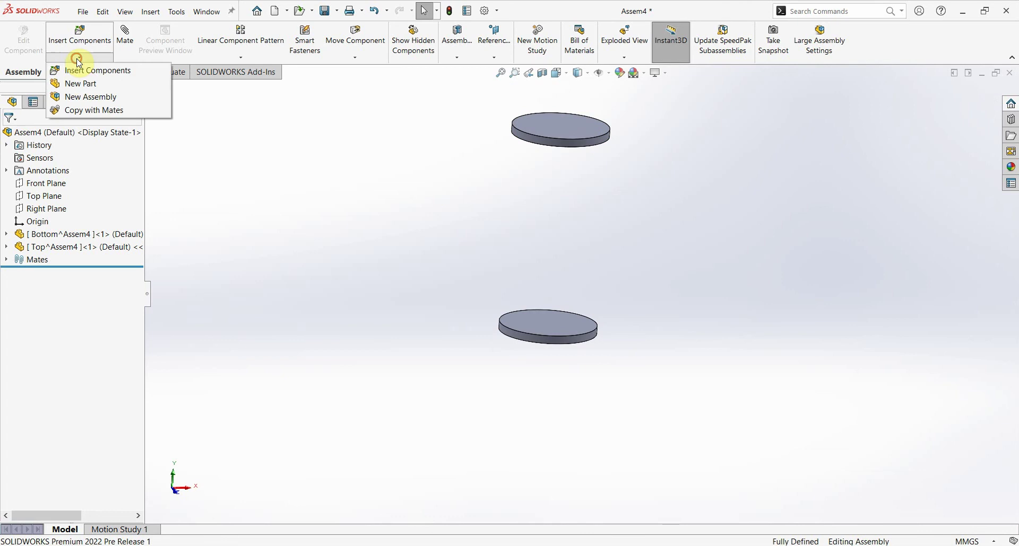
pyautogui.click(87, 85)
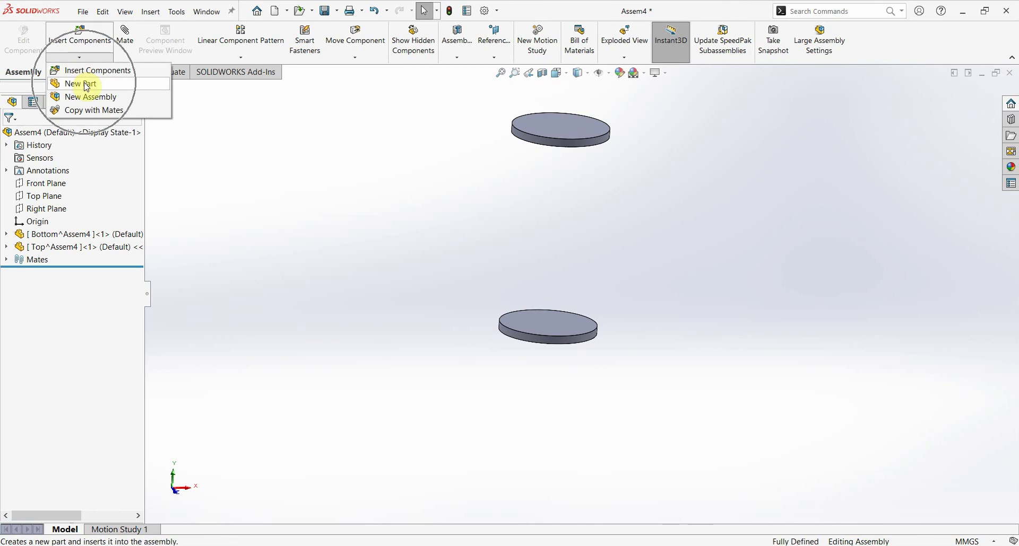
pyautogui.click(87, 85)
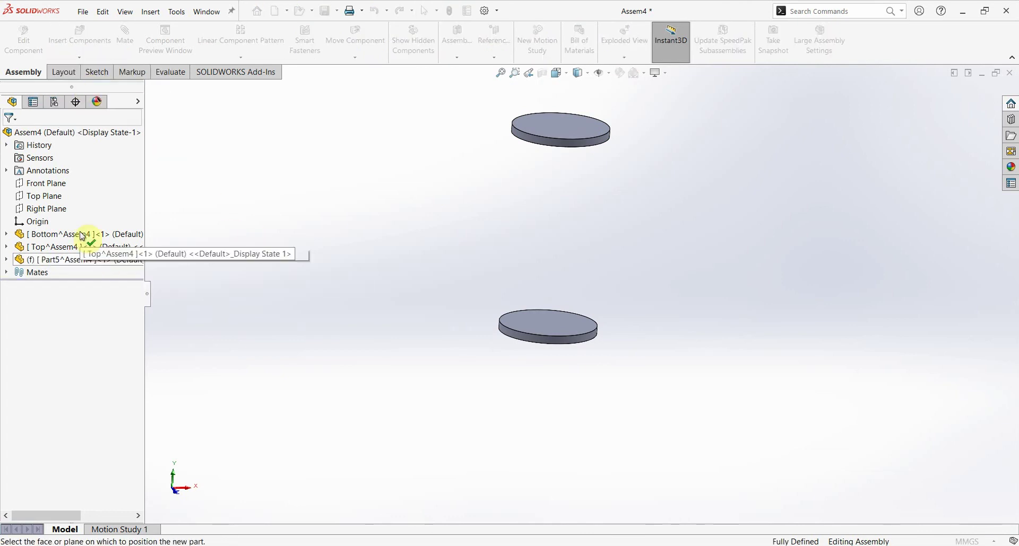
pyautogui.click(46, 184)
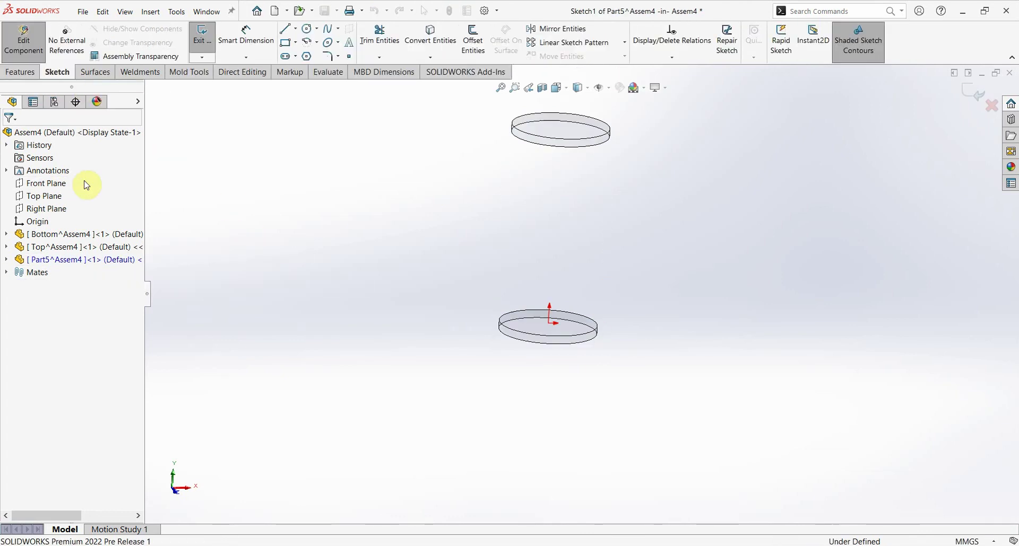
pyautogui.hotkey('ctrl', '8')
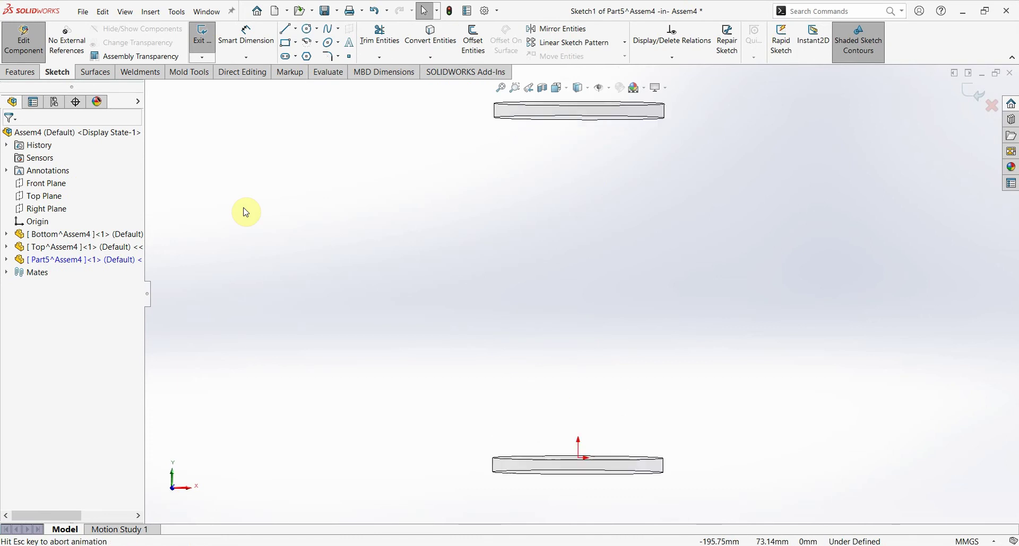
# Step: Draw a vertical line up from the Bottom disc's centre, dimension it 20 mm, and exit the sketch
pyautogui.click(290, 32)
pyautogui.scroll(-1, 605, 419)
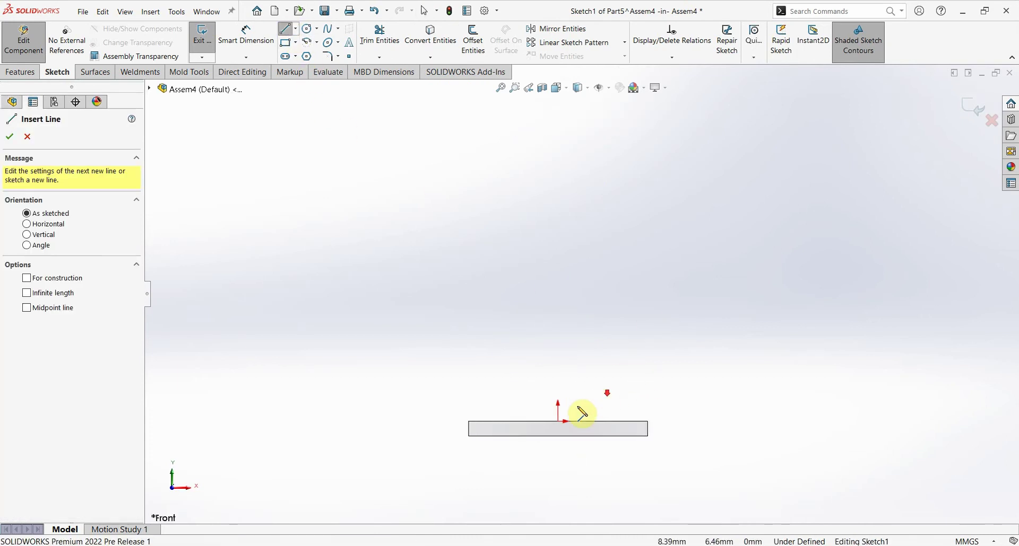
pyautogui.click(557, 422)
pyautogui.click(558, 369)
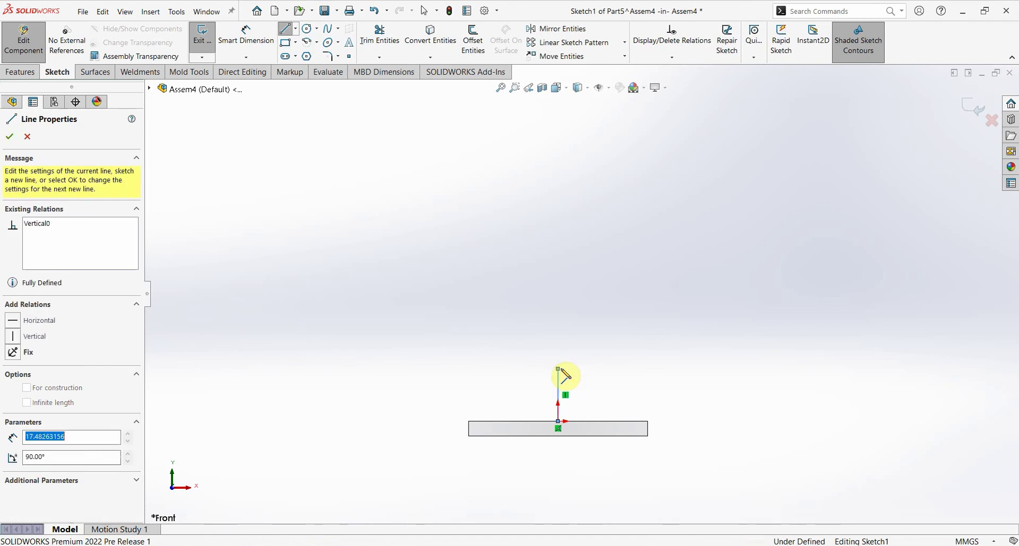
pyautogui.press('d')
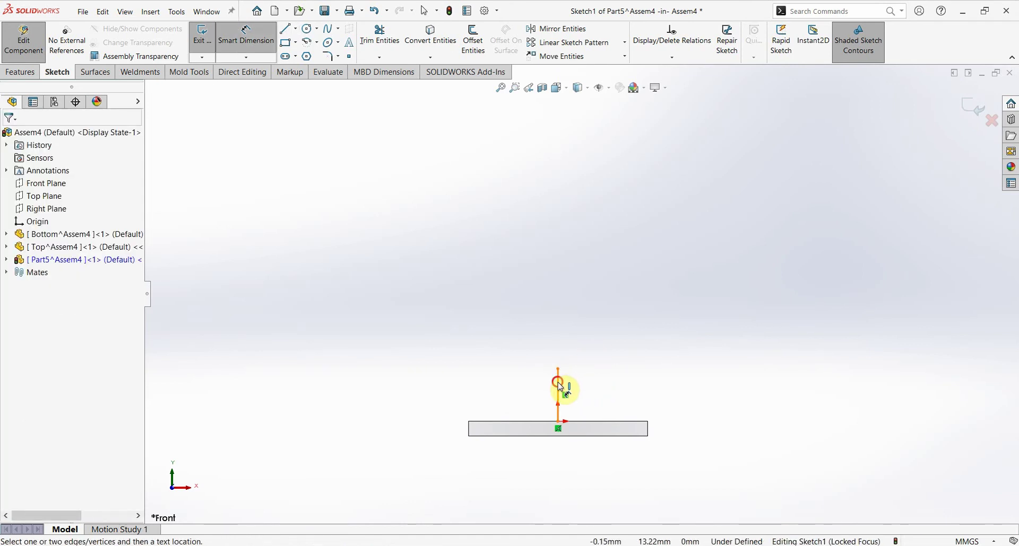
pyautogui.click(559, 387)
pyautogui.click(619, 397)
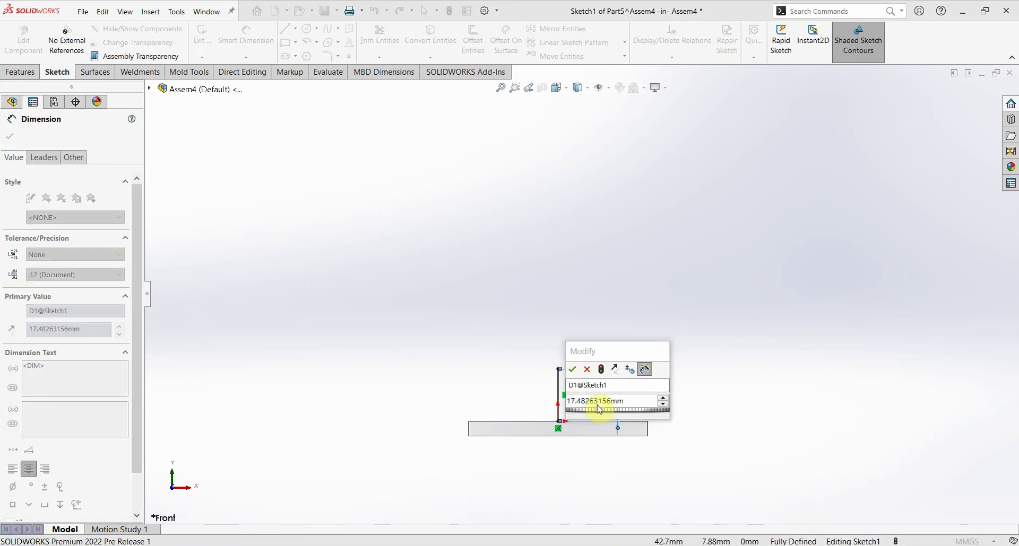
pyautogui.write('20')
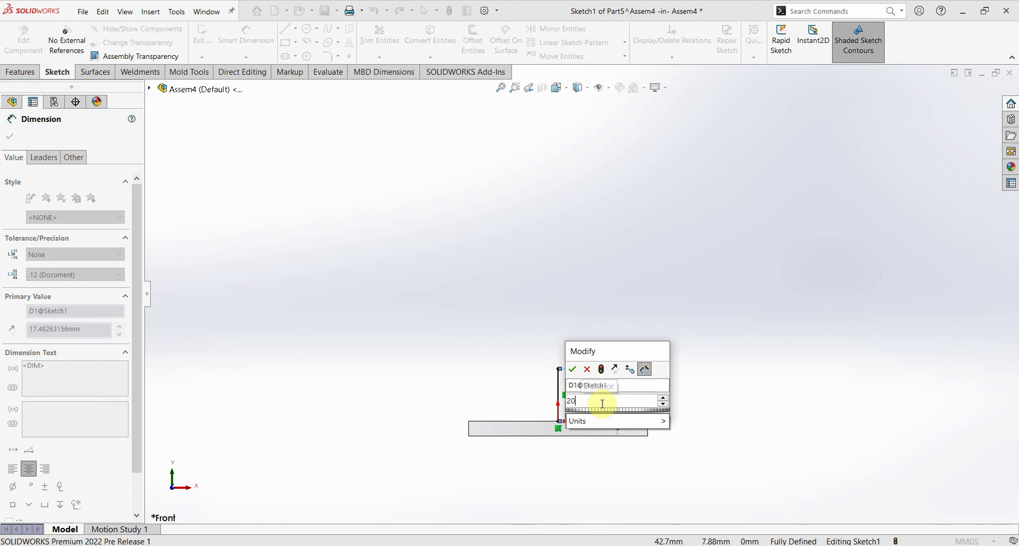
pyautogui.press('Return')
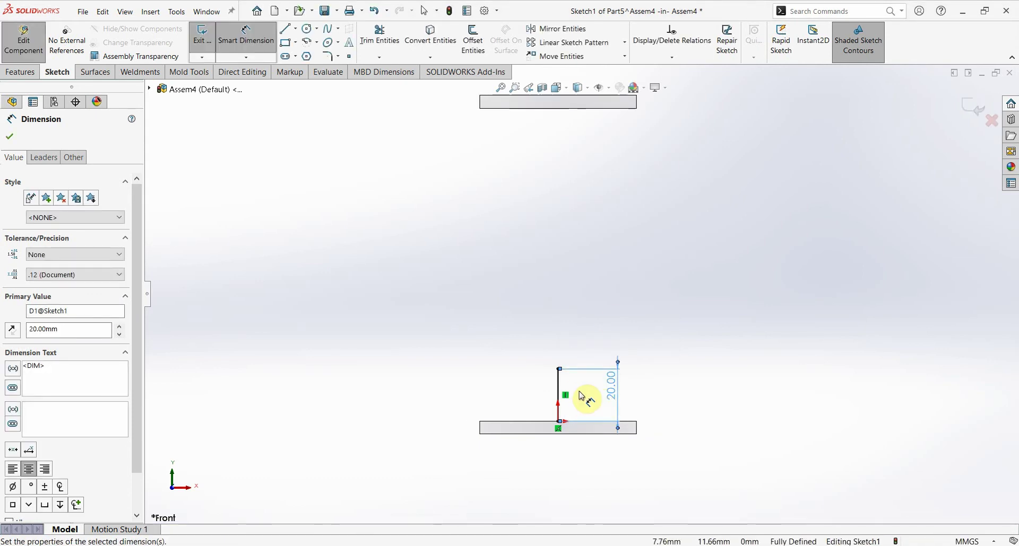
pyautogui.click(581, 396)
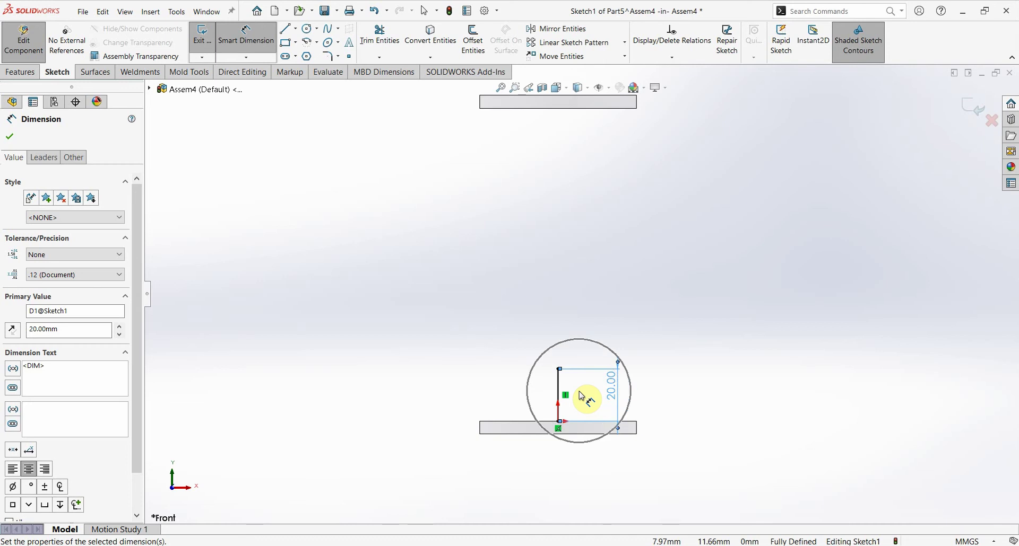
pyautogui.click(973, 107)
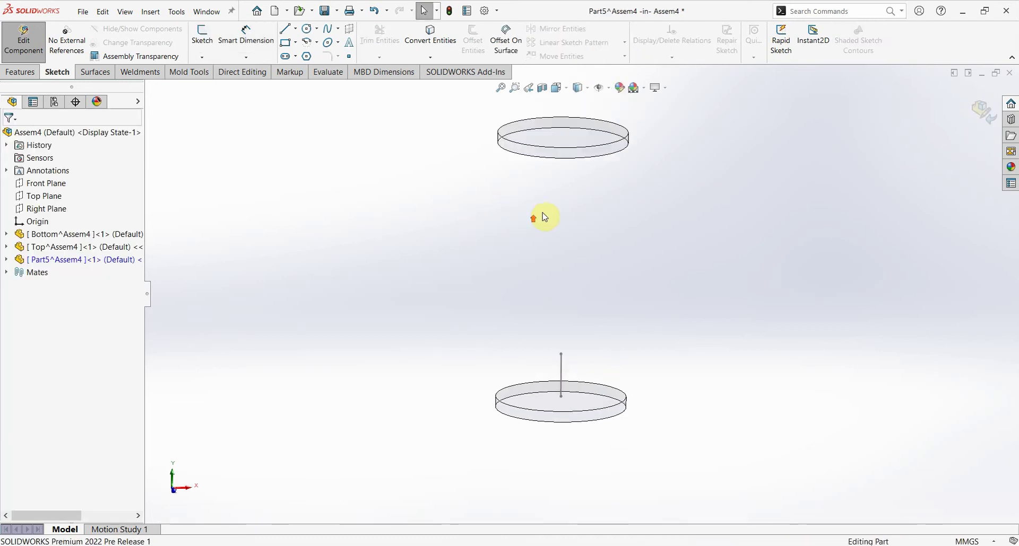
# Step: Create a reference plane coincident with the top disc's face
pyautogui.click(20, 71)
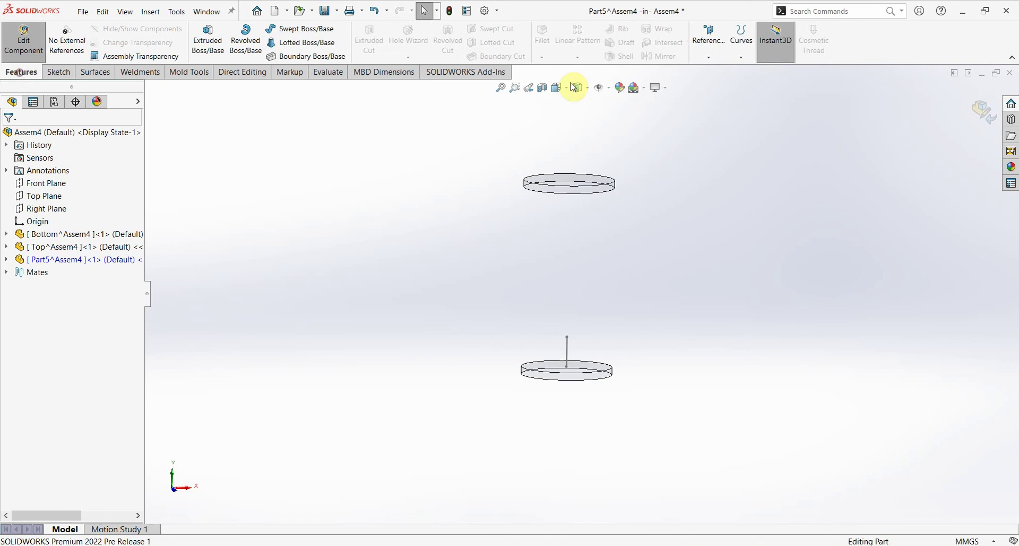
pyautogui.click(696, 44)
pyautogui.click(710, 71)
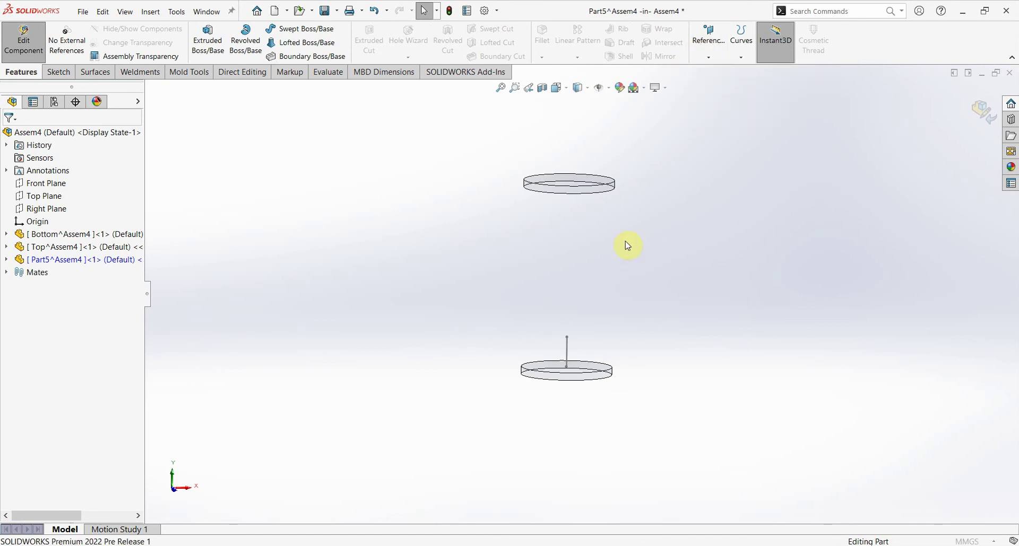
pyautogui.moveTo(625, 200); pyautogui.dragTo(632, 178, button='middle')
pyautogui.scroll(-2, 599, 202)
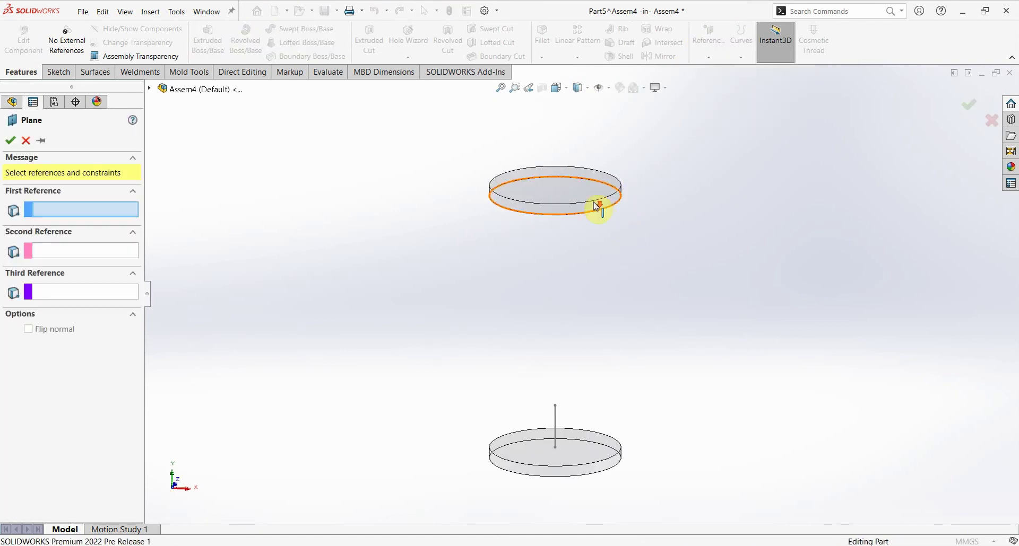
pyautogui.click(584, 198)
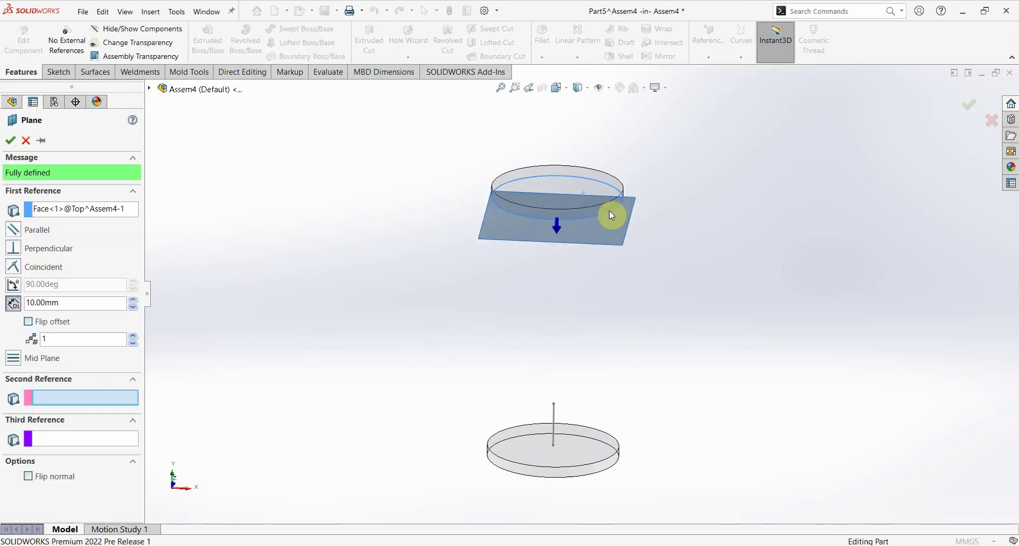
pyautogui.click(18, 270)
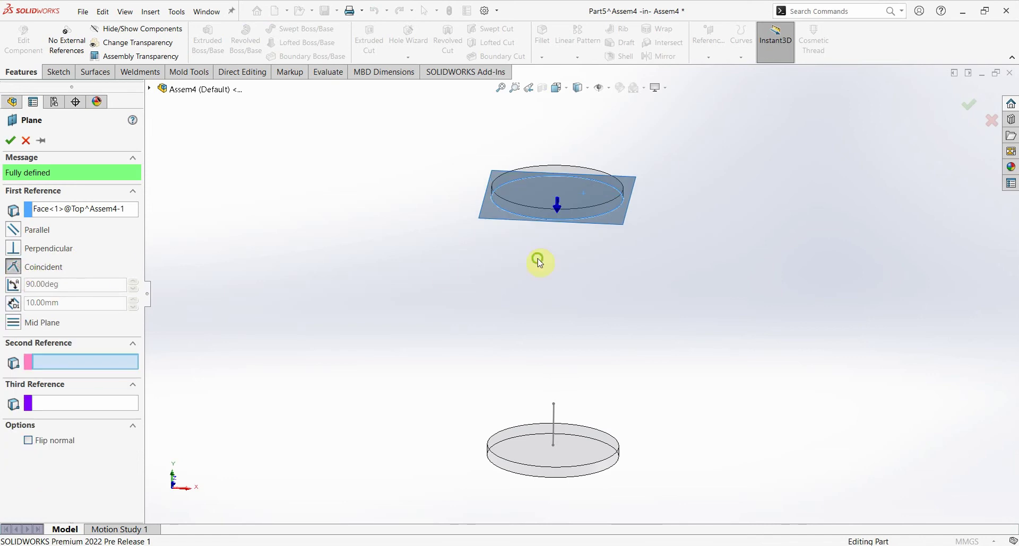
pyautogui.moveTo(539, 259)
pyautogui.mouseDown(button='middle')
pyautogui.moveTo(535, 322)
pyautogui.moveTo(539, 271)
pyautogui.moveTo(552, 332)
pyautogui.mouseUp(button='middle')
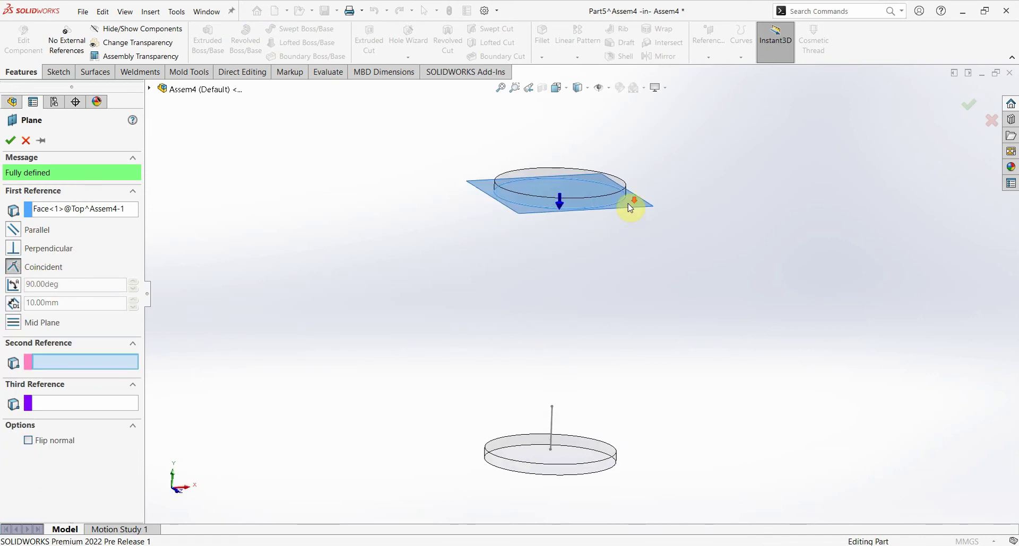
pyautogui.scroll(-2, 631, 205)
pyautogui.moveTo(626, 255); pyautogui.dragTo(620, 238, button='middle')
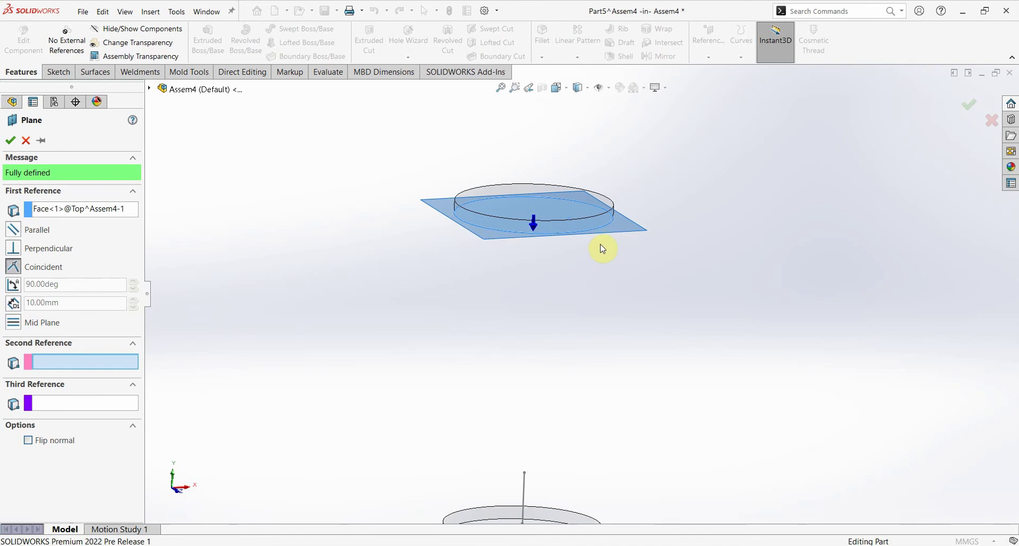
pyautogui.click(602, 249)
pyautogui.moveTo(602, 249)
pyautogui.mouseDown(button='middle')
pyautogui.moveTo(607, 266)
pyautogui.moveTo(604, 238)
pyautogui.moveTo(597, 263)
pyautogui.mouseUp(button='middle')
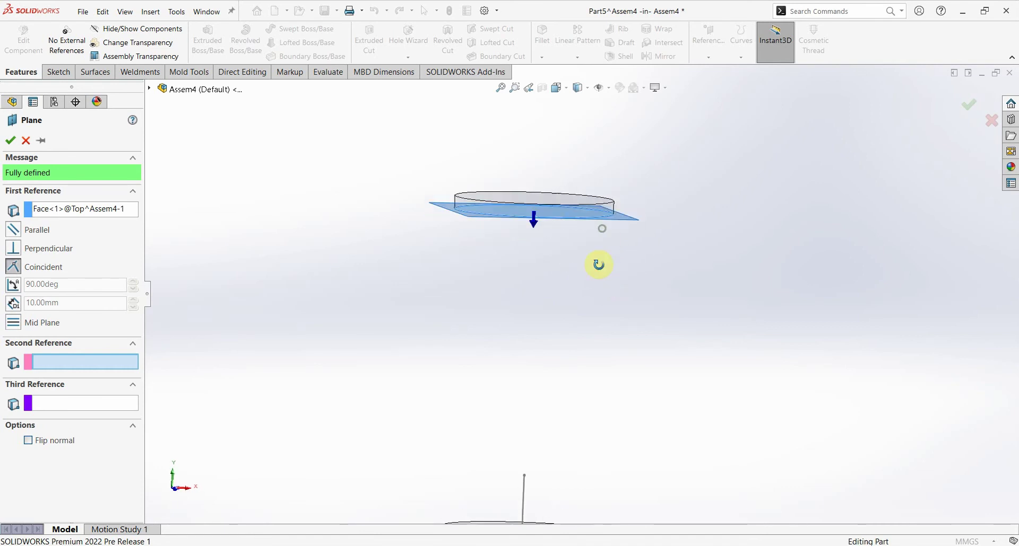
pyautogui.click(980, 104)
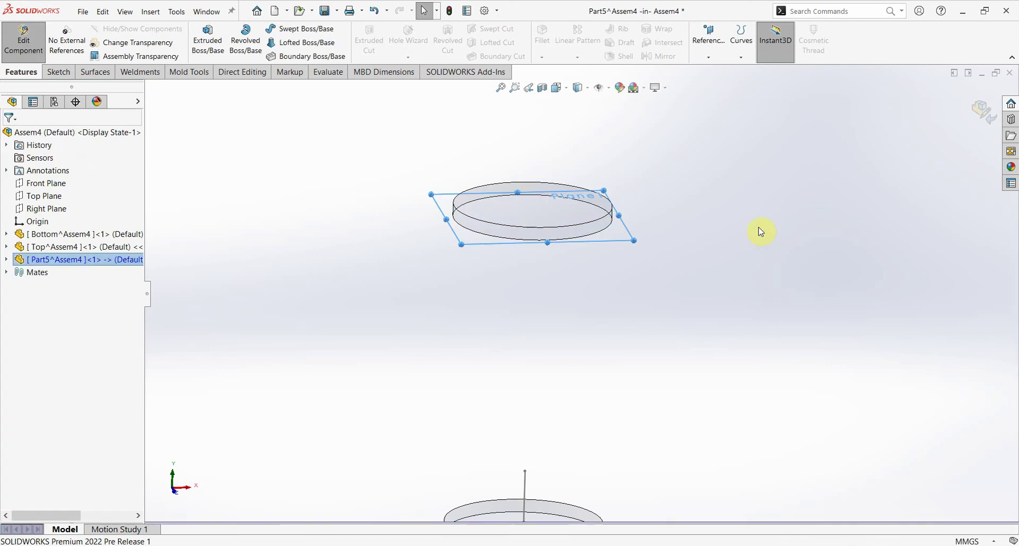
# Step: On the part's Front Plane, sketch a 20 mm vertical line just below the top disc
pyautogui.click(7, 259)
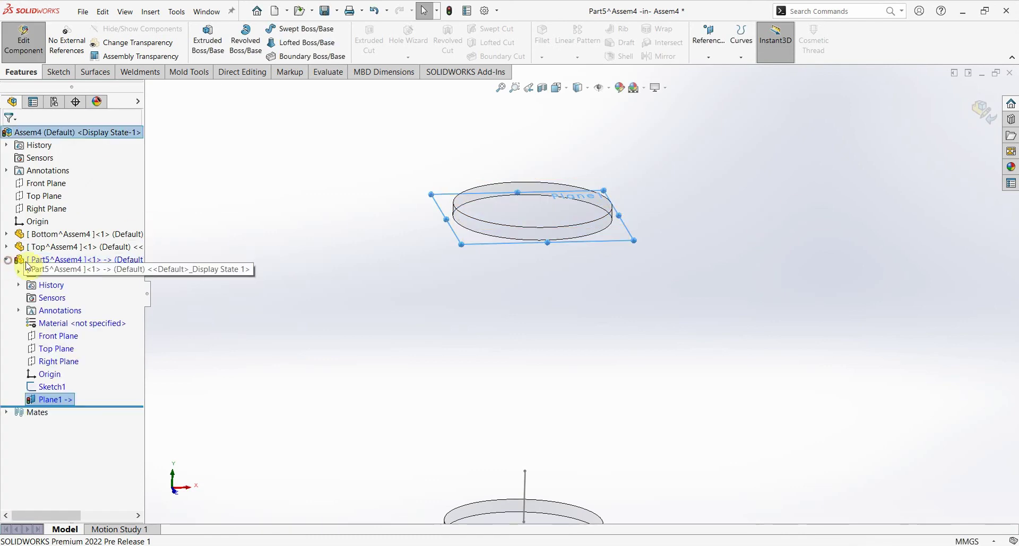
pyautogui.click(64, 339)
pyautogui.click(74, 323)
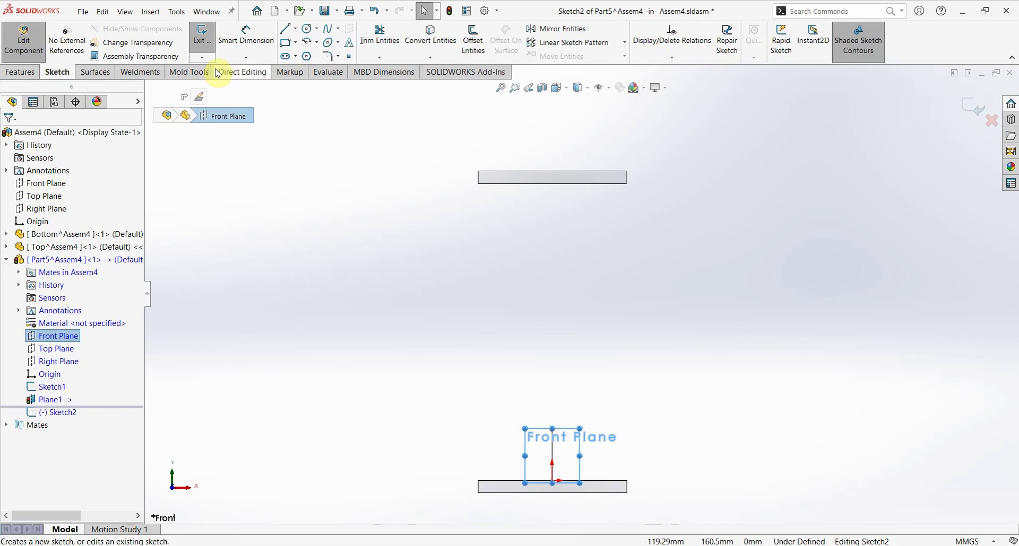
pyautogui.click(285, 28)
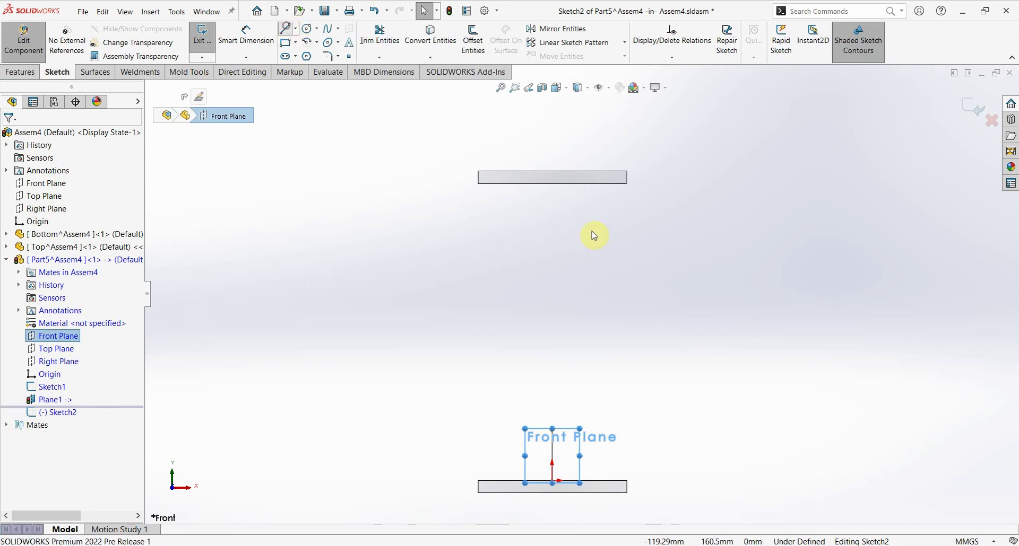
pyautogui.click(553, 200)
pyautogui.click(552, 256)
pyautogui.press('Escape')
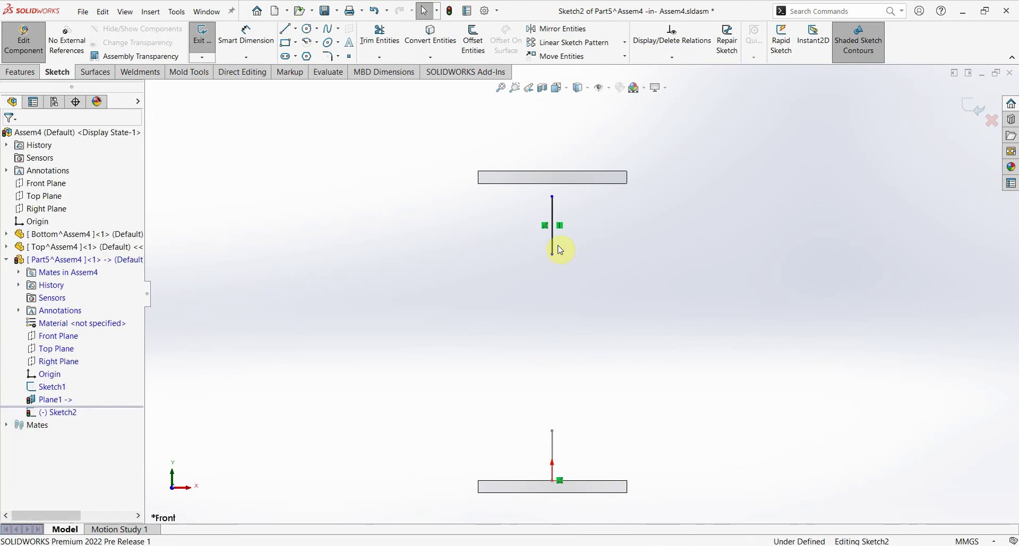
pyautogui.moveTo(584, 296); pyautogui.dragTo(584, 229, button='right')
pyautogui.click(552, 246)
pyautogui.click(582, 240)
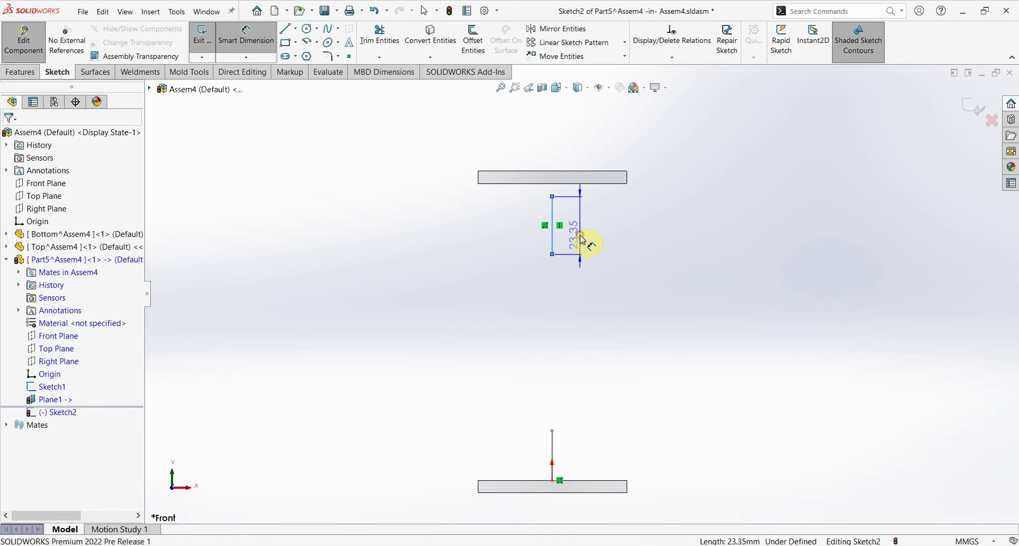
pyautogui.write('20')
pyautogui.press('Return')
pyautogui.press('Escape')
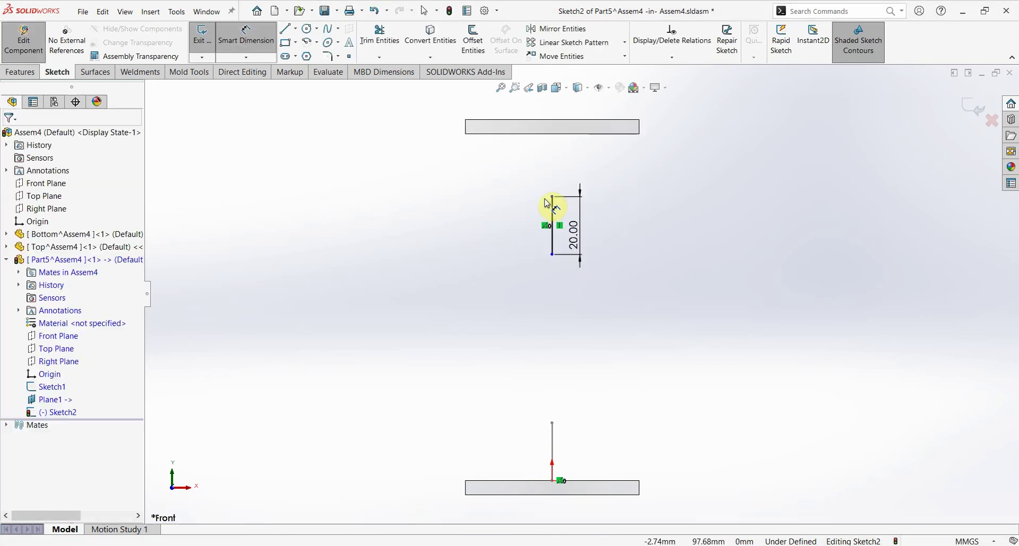
# Step: Make the line's top endpoint coincident with Plane1 and close Sketch2
pyautogui.click(553, 197)
pyautogui.moveTo(682, 234)
pyautogui.mouseDown(button='middle')
pyautogui.moveTo(688, 252)
pyautogui.moveTo(663, 198)
pyautogui.mouseUp(button='middle')
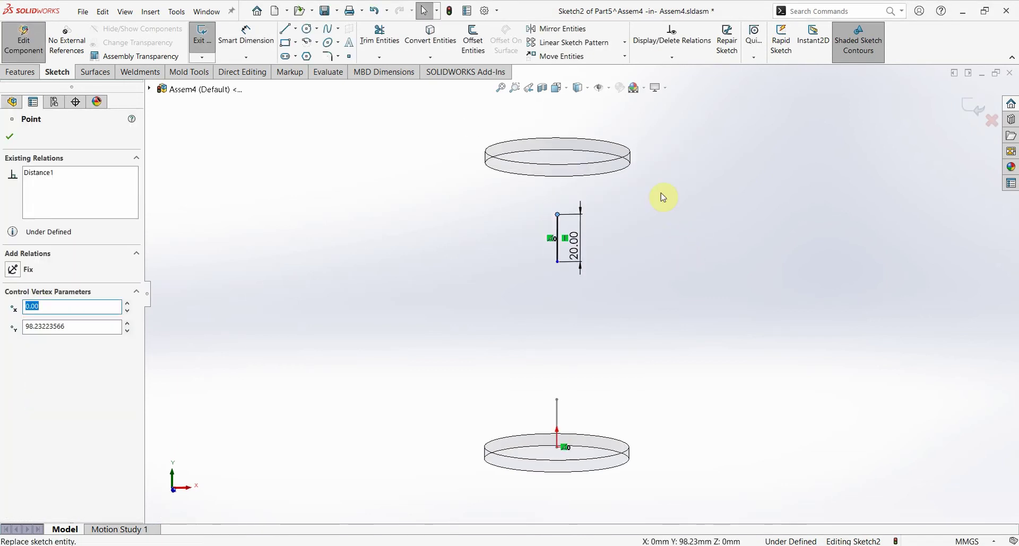
pyautogui.click(149, 92)
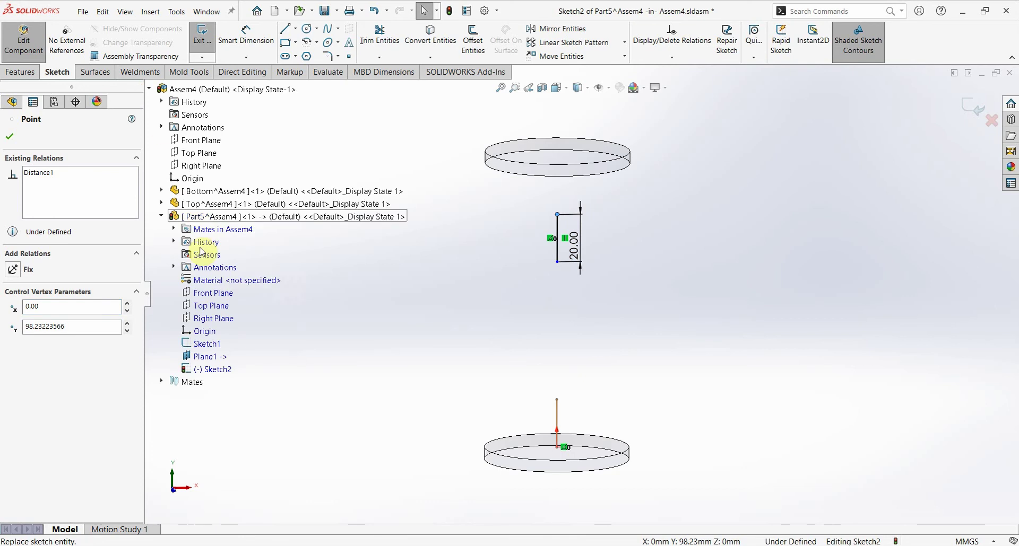
pyautogui.click(210, 361)
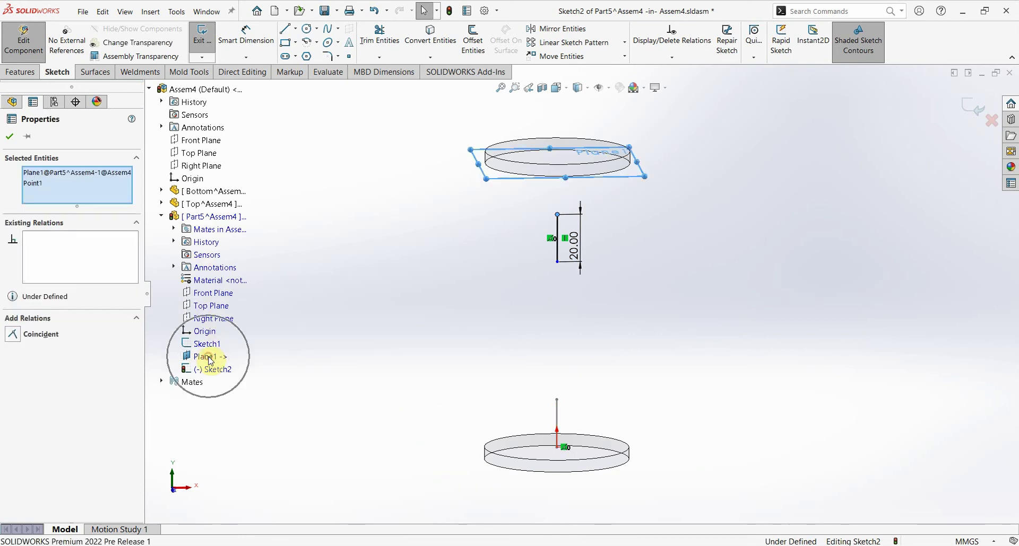
pyautogui.click(14, 334)
pyautogui.click(720, 327)
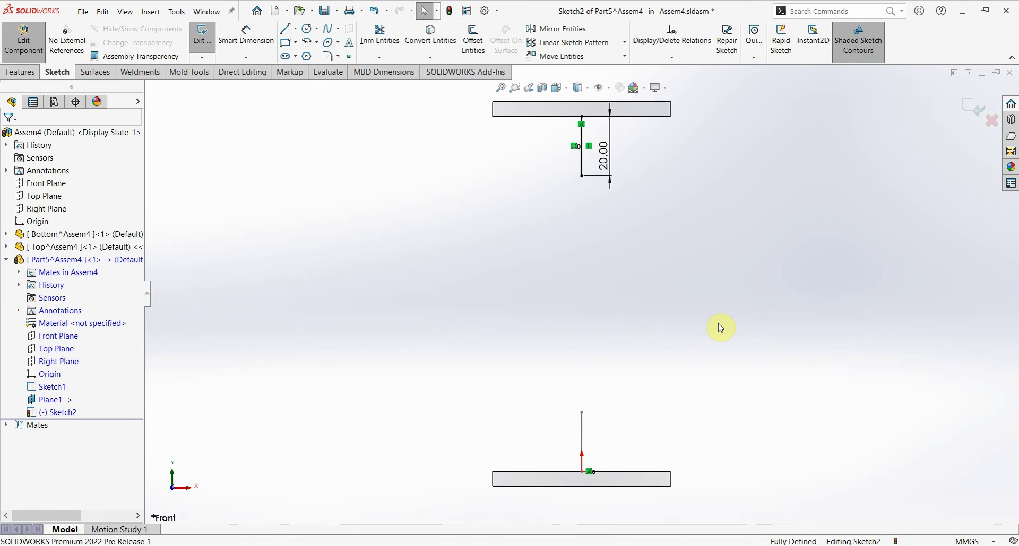
pyautogui.click(613, 158)
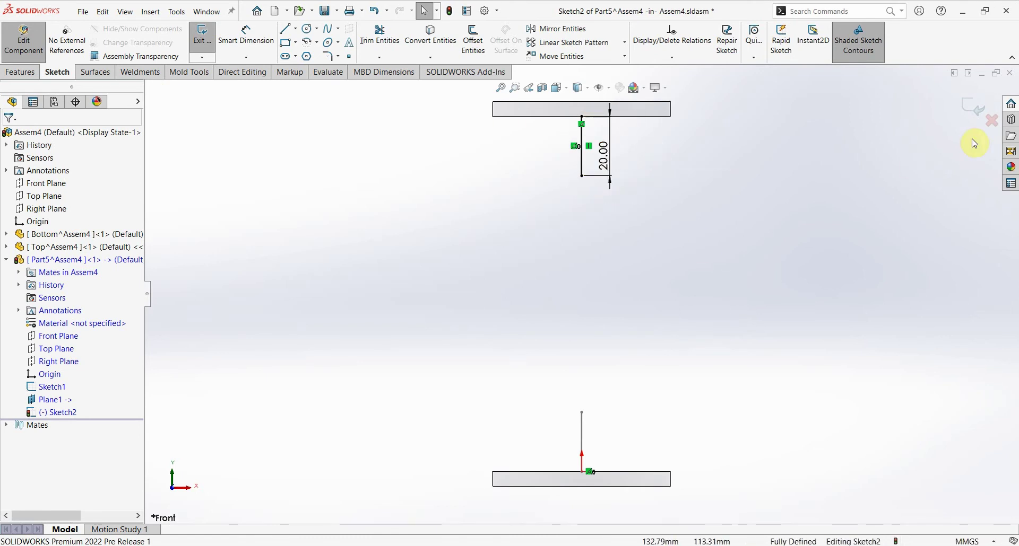
pyautogui.click(977, 111)
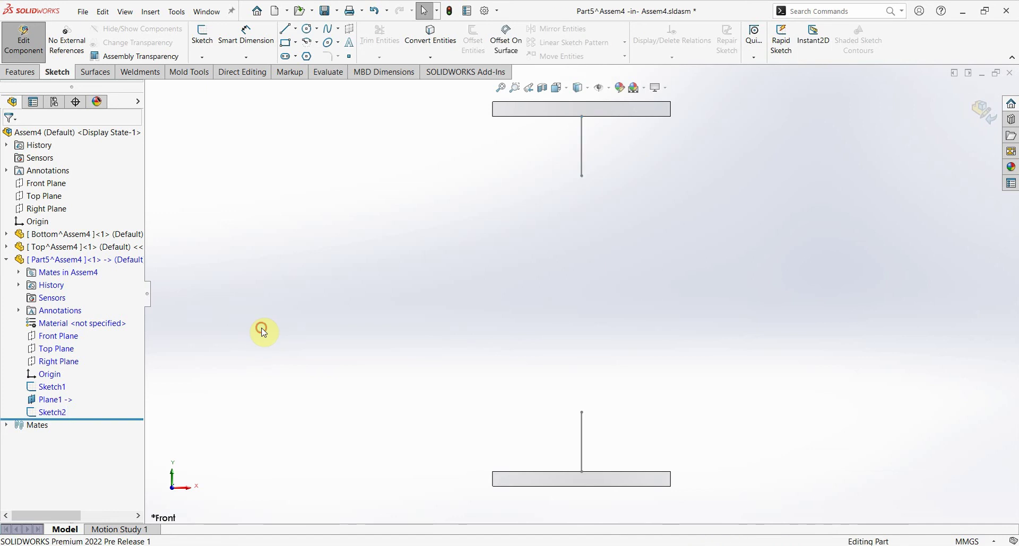
# Step: In Sketch3 on Front Plane, draw an 80 mm vertical line between the two short lines' ends
pyautogui.click(60, 339)
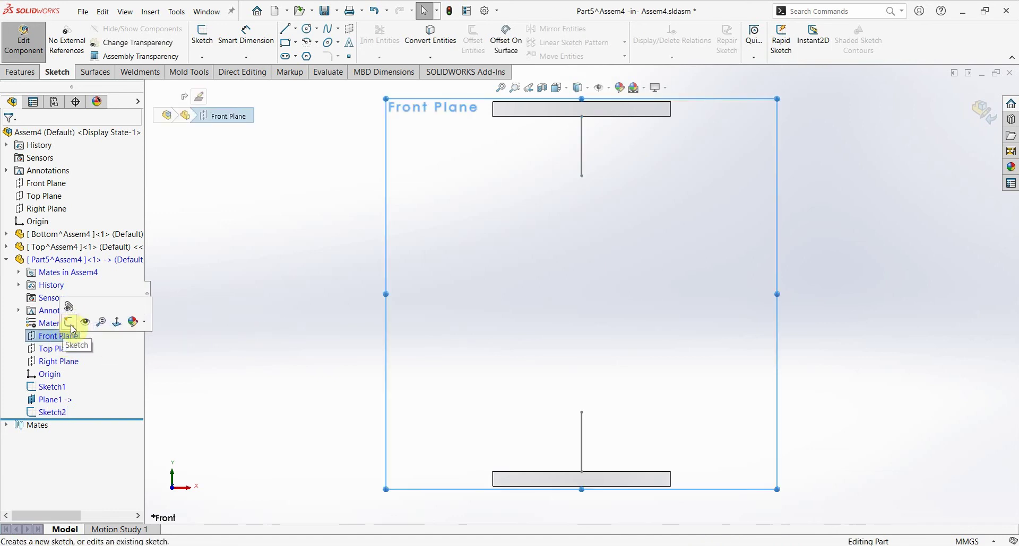
pyautogui.click(72, 327)
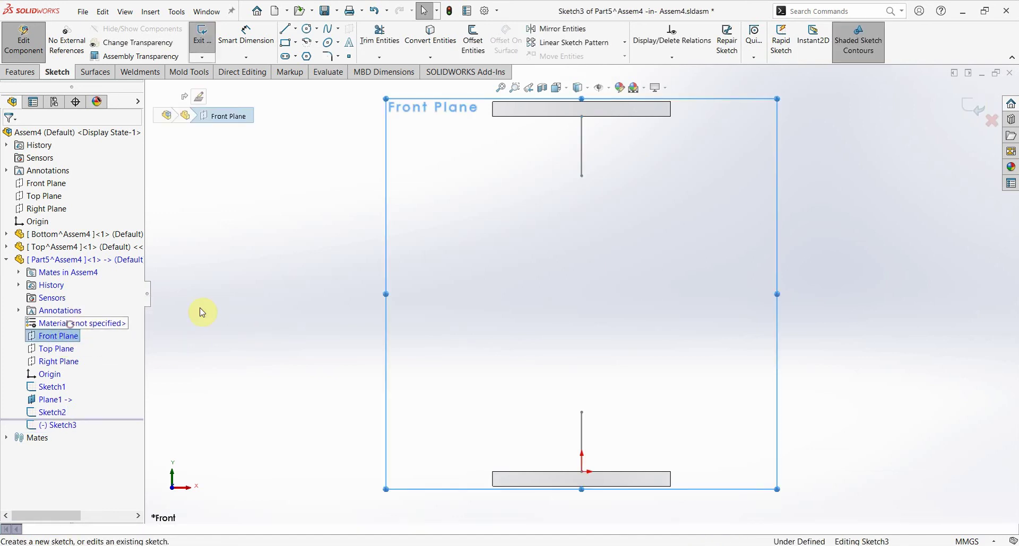
pyautogui.click(284, 32)
pyautogui.click(581, 176)
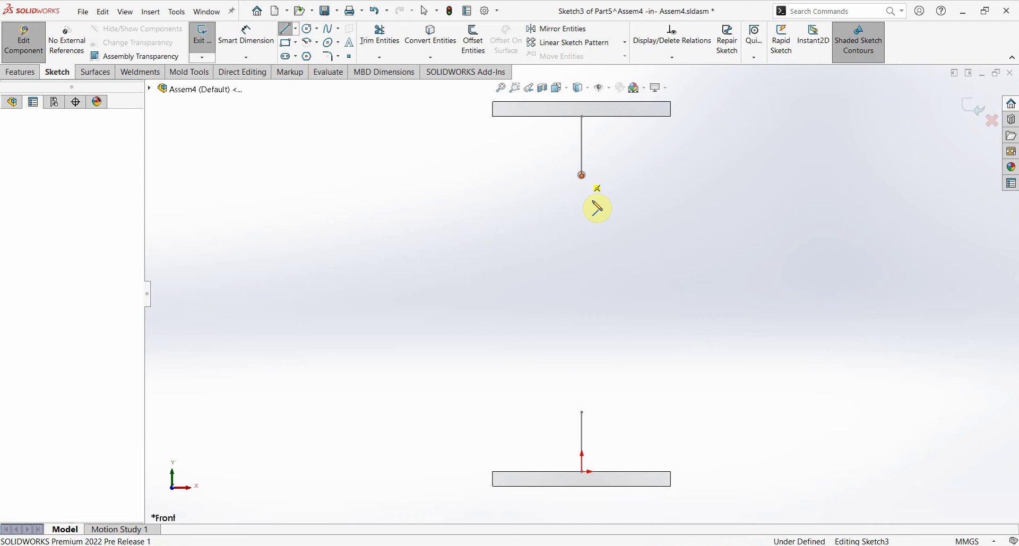
pyautogui.click(582, 415)
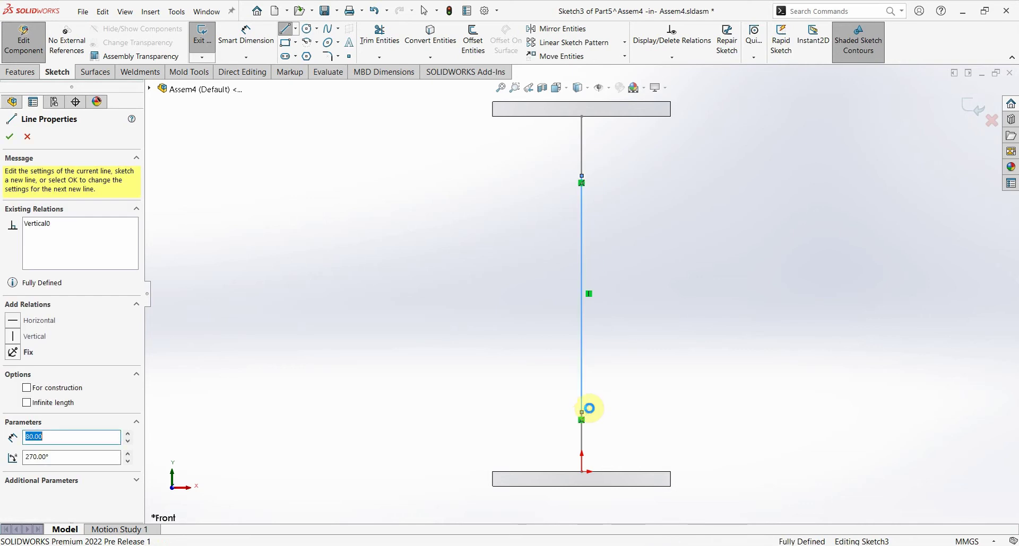
pyautogui.press('Escape')
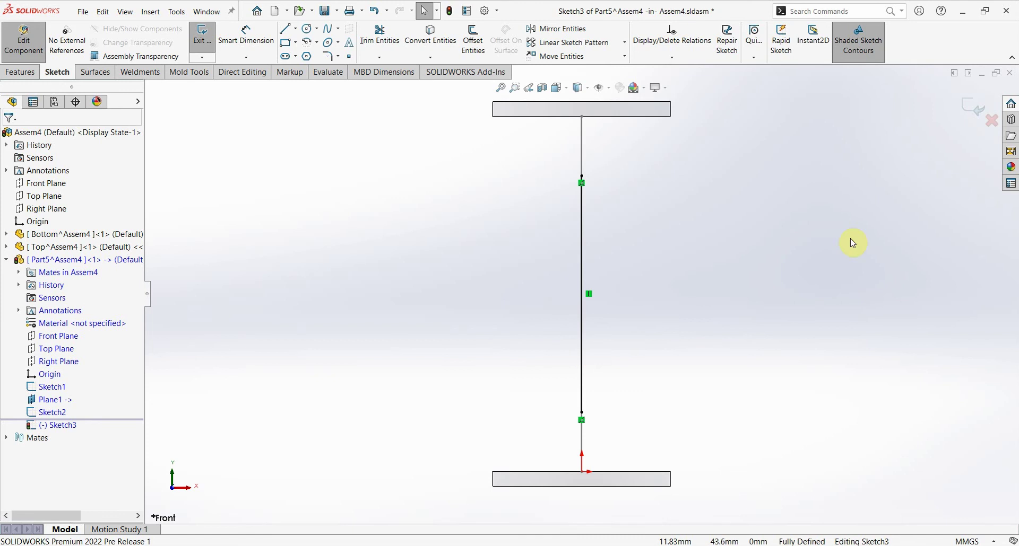
pyautogui.hotkey('ctrl', 'b')
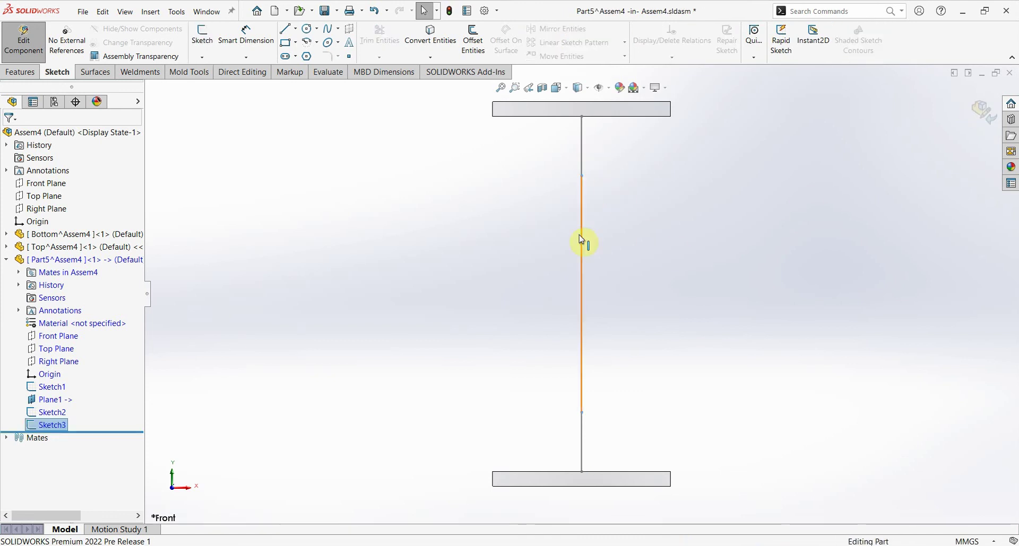
pyautogui.click(70, 336)
# Step: On Front Plane, draw a circle left of the line with a 6.5 mm diameter
pyautogui.click(72, 322)
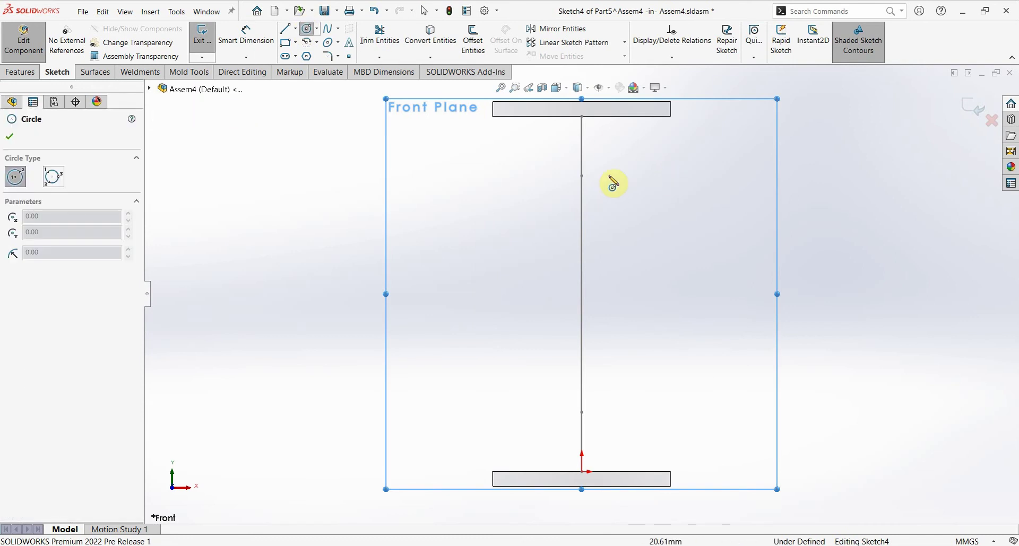
pyautogui.scroll(-1, 571, 180)
pyautogui.click(507, 178)
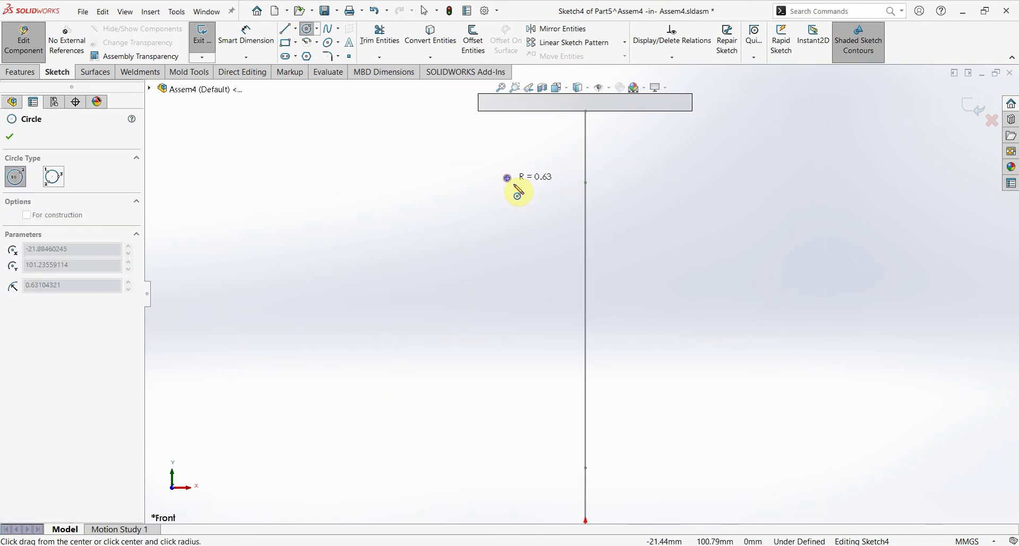
pyautogui.click(519, 190)
pyautogui.moveTo(521, 194); pyautogui.dragTo(529, 155, button='right')
pyautogui.click(519, 170)
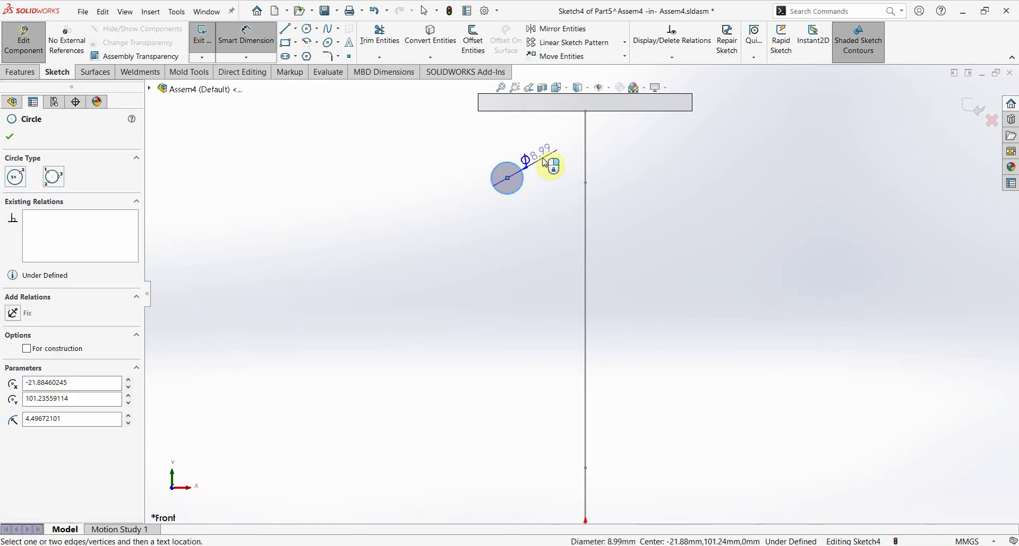
pyautogui.click(544, 159)
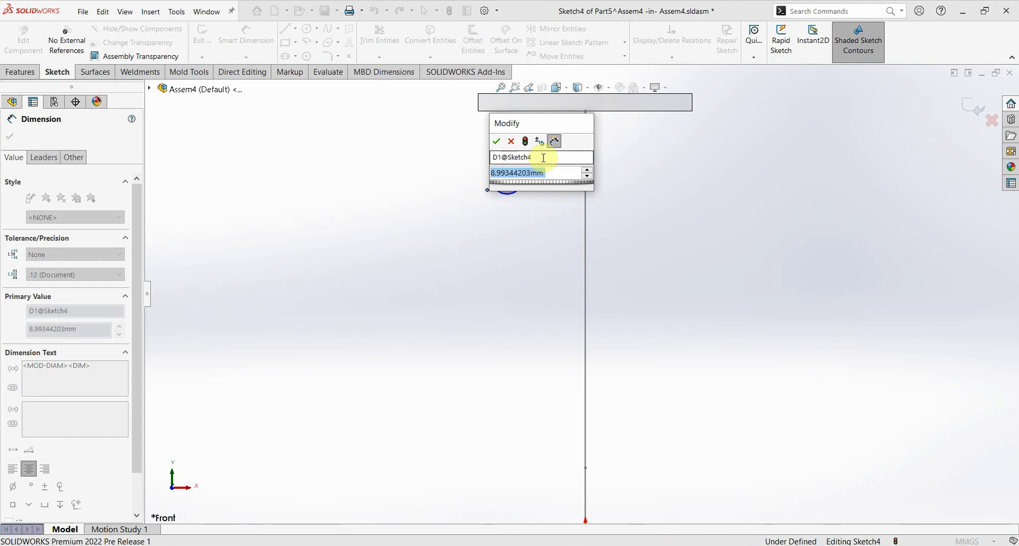
pyautogui.write('6.5')
pyautogui.press('Return')
pyautogui.scroll(2, 542, 212)
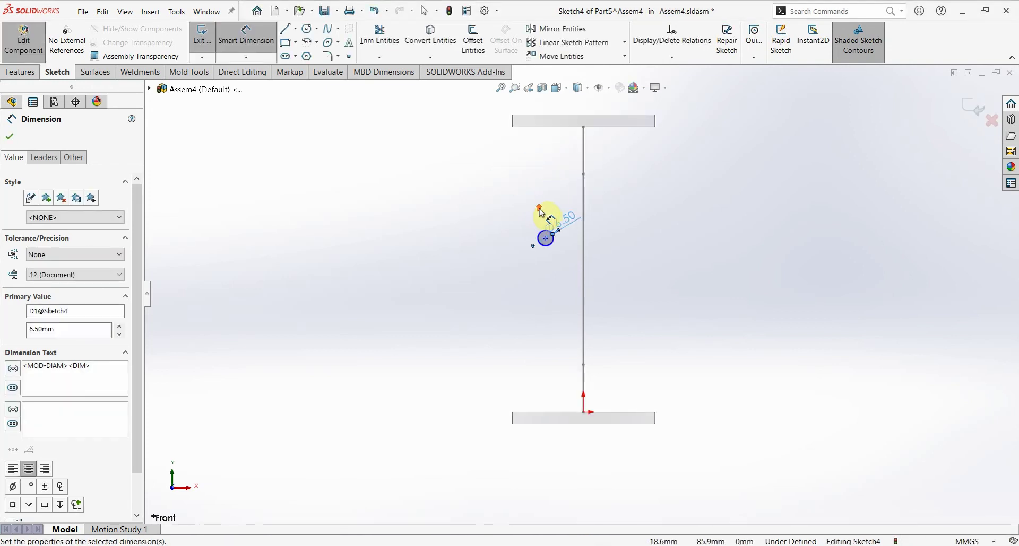
pyautogui.scroll(-2, 552, 223)
pyautogui.press('Escape')
# Step: Level the circle centre with the line's point, set them 25 mm apart, and close Sketch4
pyautogui.click(593, 169)
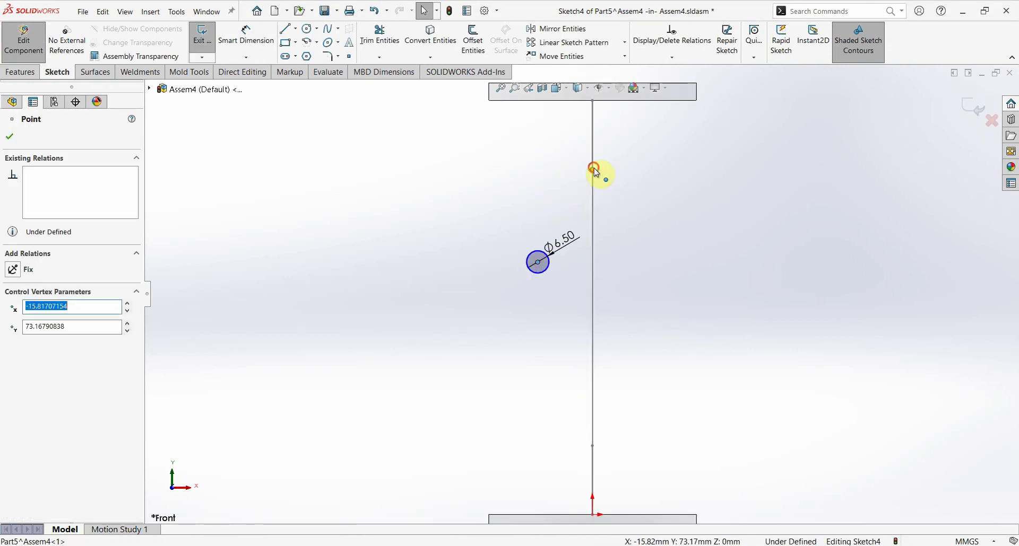
pyautogui.click(618, 127)
pyautogui.click(679, 287)
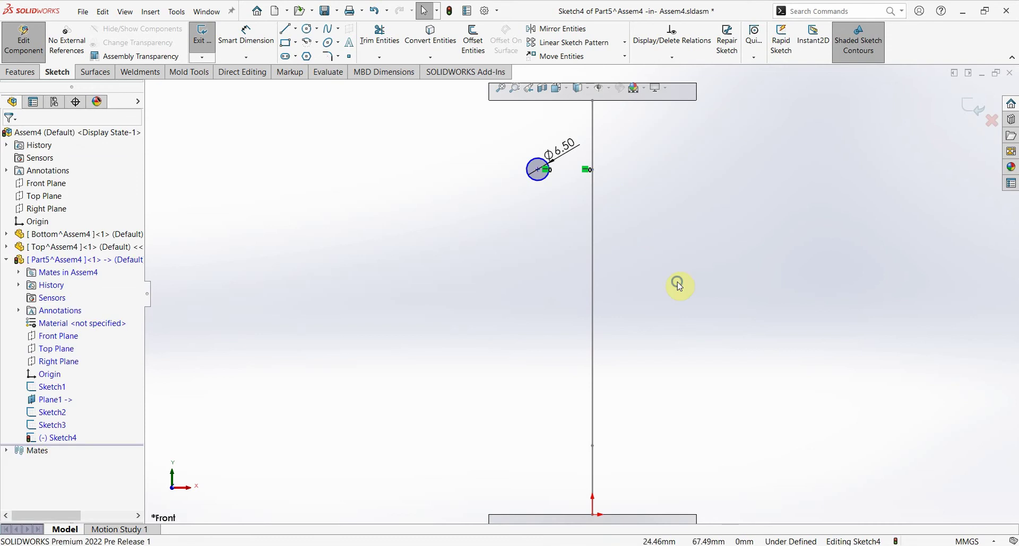
pyautogui.press('d')
pyautogui.click(538, 171)
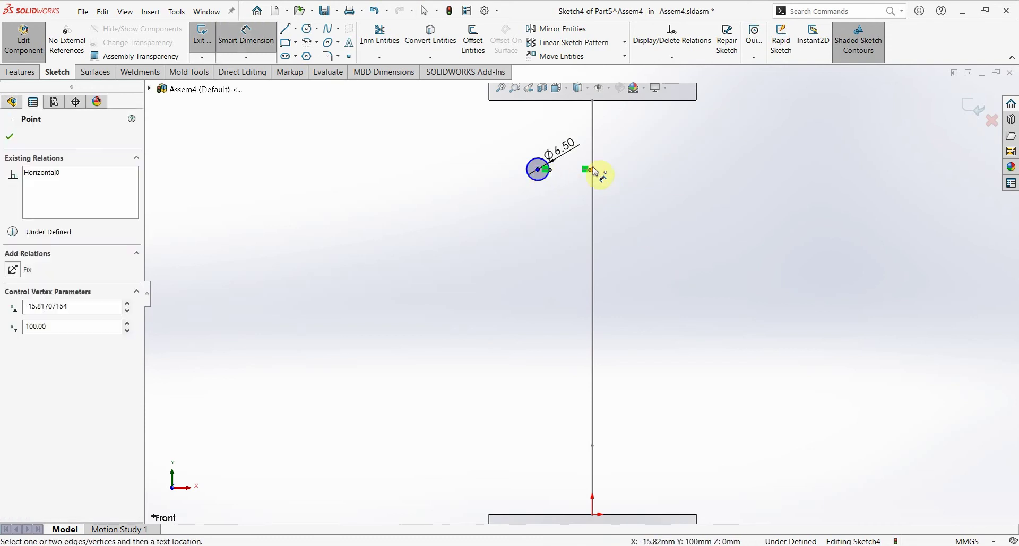
pyautogui.click(591, 169)
pyautogui.click(569, 235)
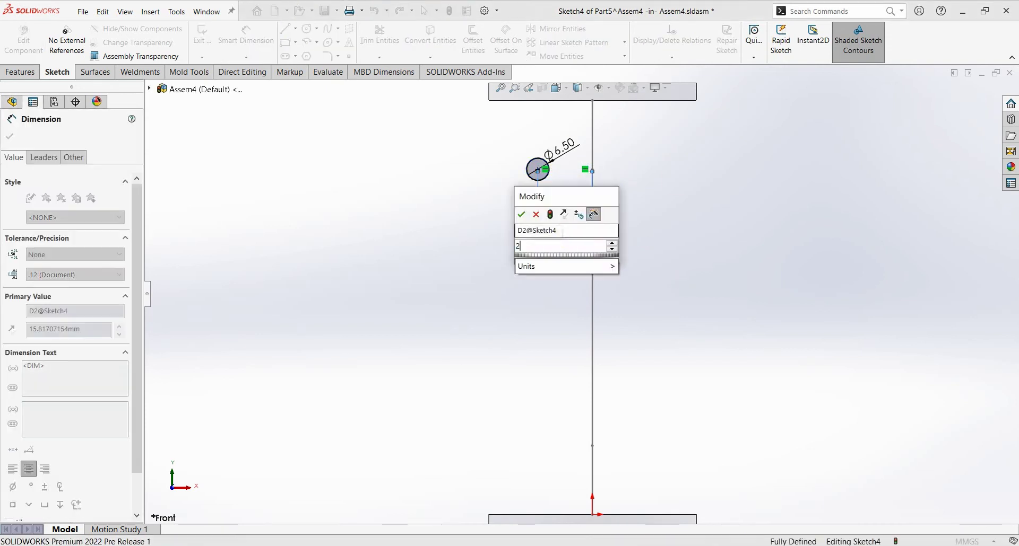
pyautogui.write('25')
pyautogui.press('Return')
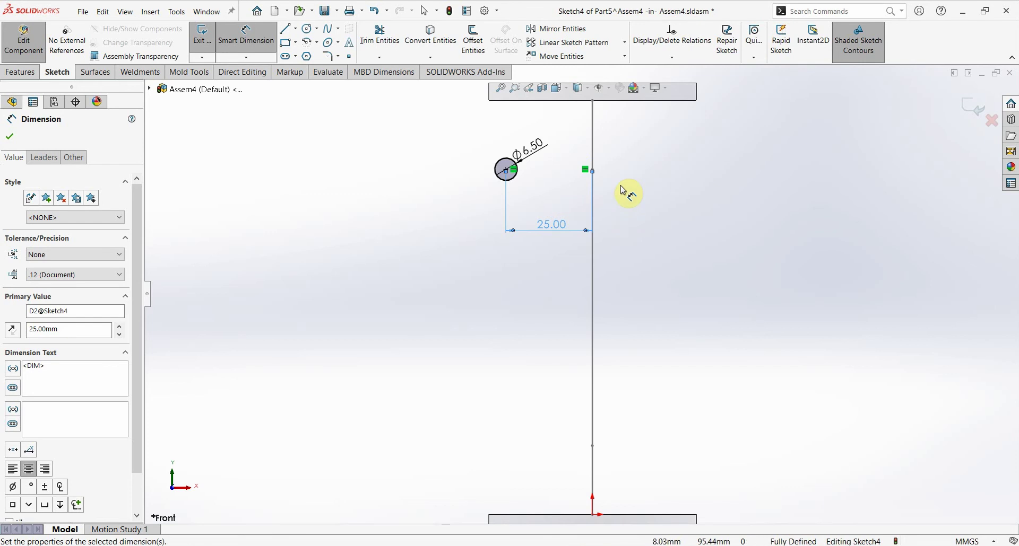
pyautogui.press('f')
pyautogui.press('Escape')
pyautogui.scroll(-1, 646, 261)
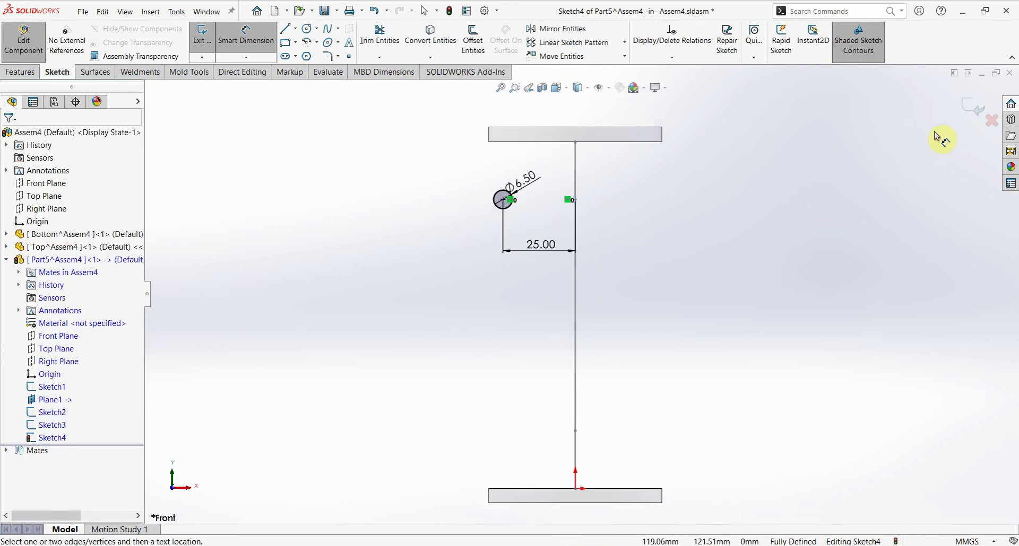
pyautogui.click(975, 112)
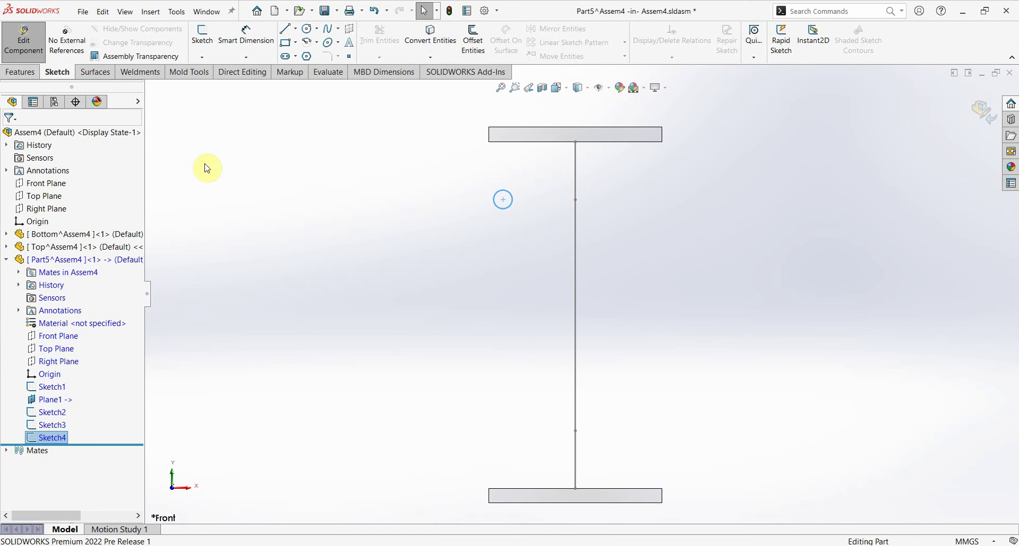
# Step: Start a sweep with the circle as profile and Sketch2's line as path
pyautogui.click(22, 78)
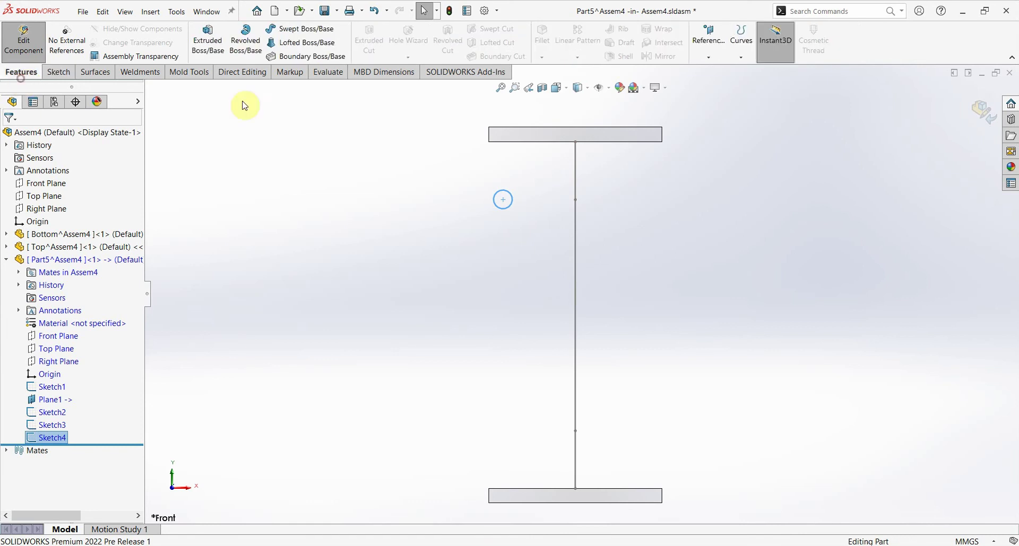
pyautogui.click(287, 33)
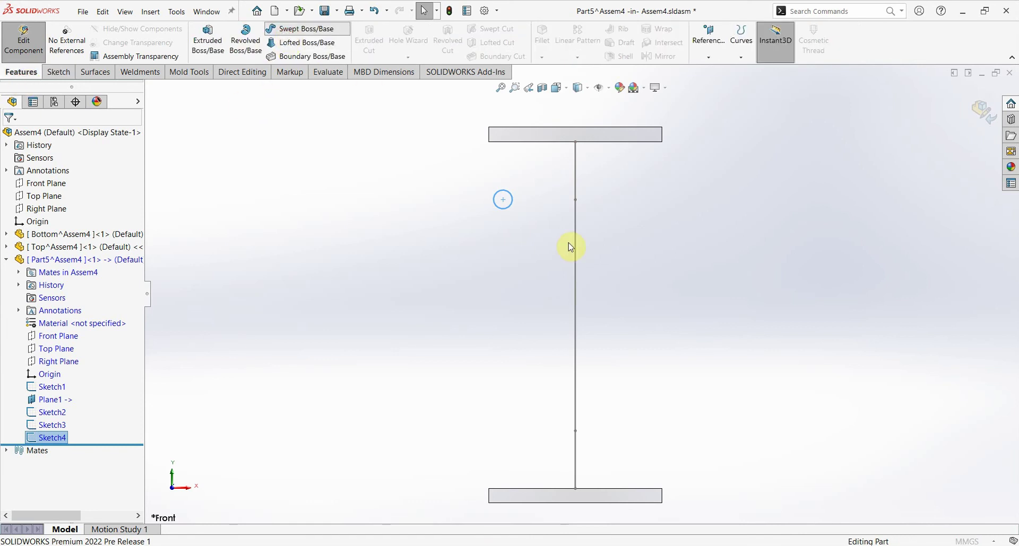
pyautogui.click(580, 190)
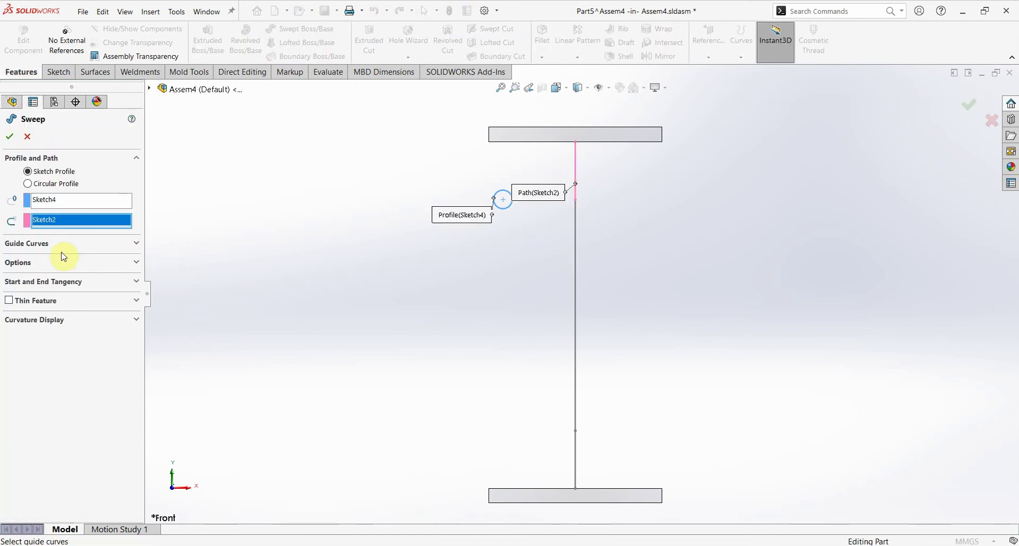
# Step: Give the sweep a profile twist of 2 revolutions and accept it as Sweep1
pyautogui.click(40, 265)
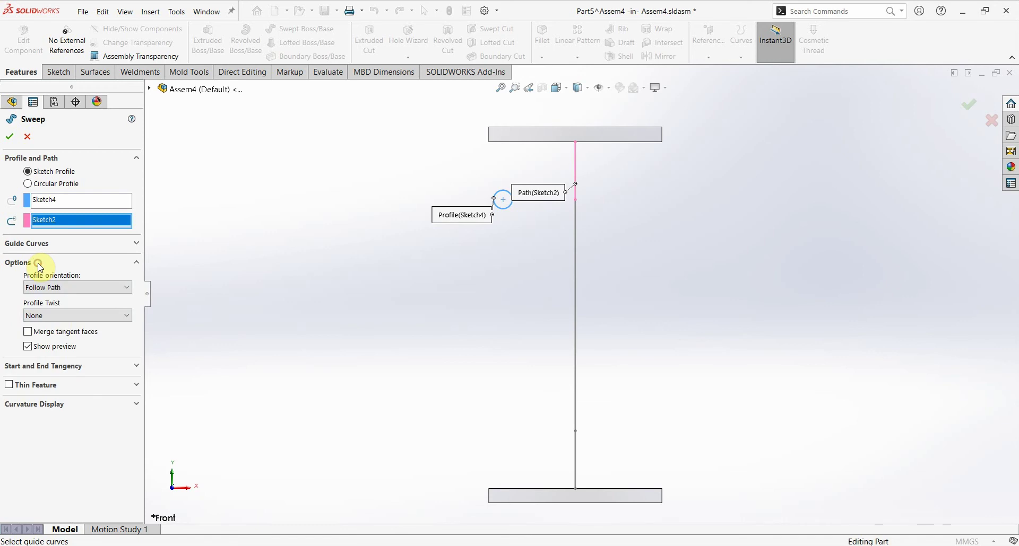
pyautogui.click(57, 320)
pyautogui.click(59, 336)
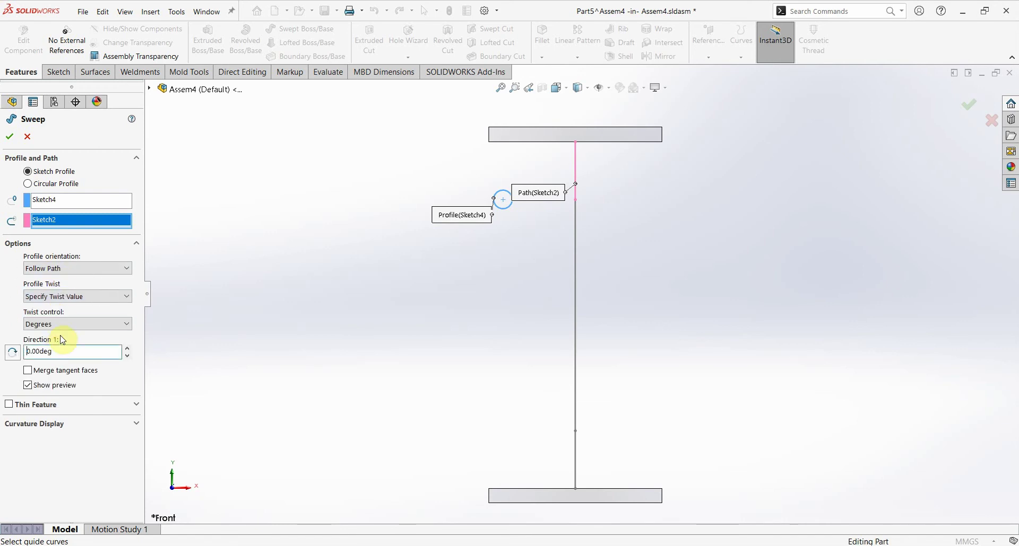
pyautogui.click(63, 323)
pyautogui.click(47, 353)
pyautogui.moveTo(64, 351); pyautogui.dragTo(32, 356)
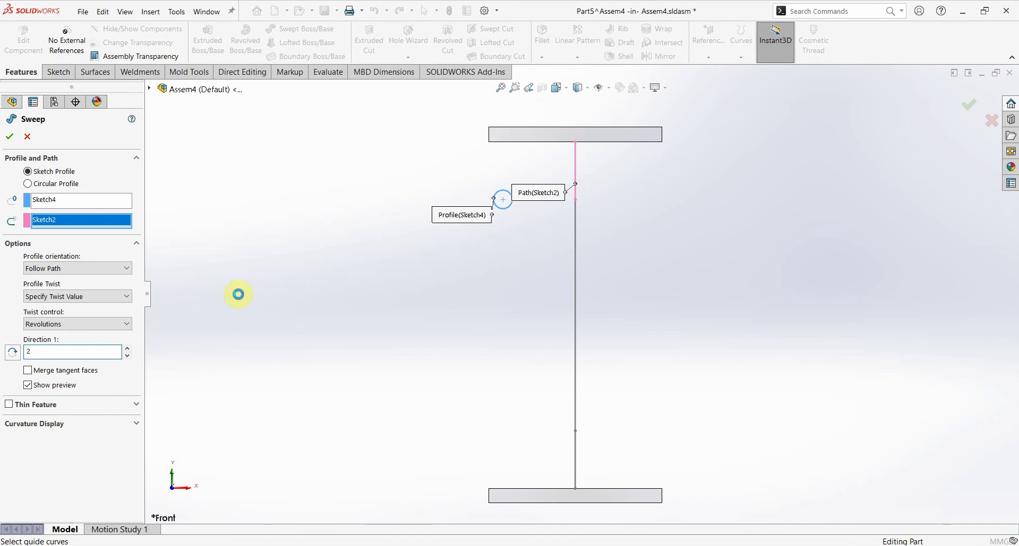
pyautogui.click(238, 294)
pyautogui.moveTo(478, 299); pyautogui.dragTo(475, 291, button='middle')
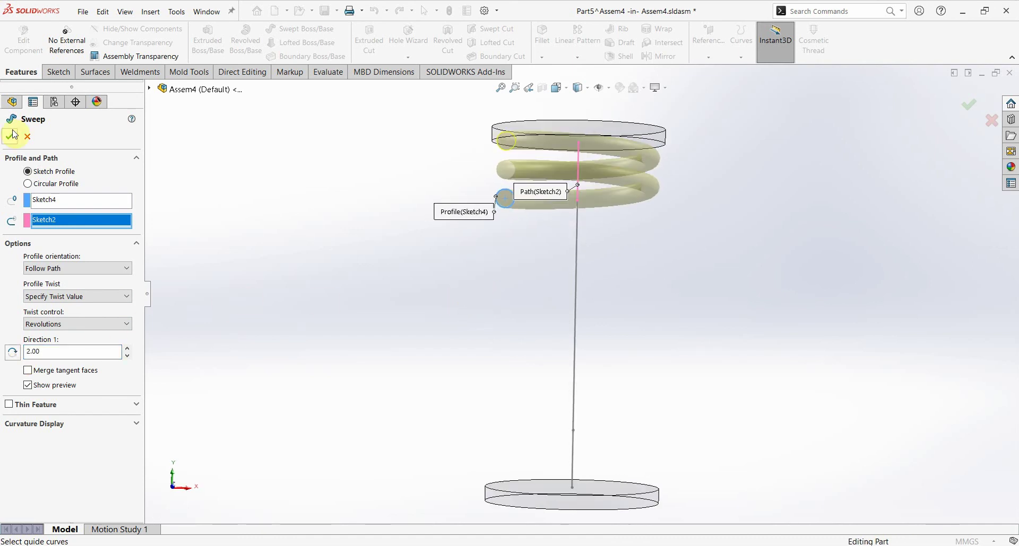
pyautogui.press('Return')
pyautogui.moveTo(536, 279)
pyautogui.mouseDown(button='middle')
pyautogui.moveTo(561, 295)
pyautogui.moveTo(551, 298)
pyautogui.mouseUp(button='middle')
# Step: Check the profile circle's dimensions, then start a new sweep along the vertical line Sketch3
pyautogui.press('Escape')
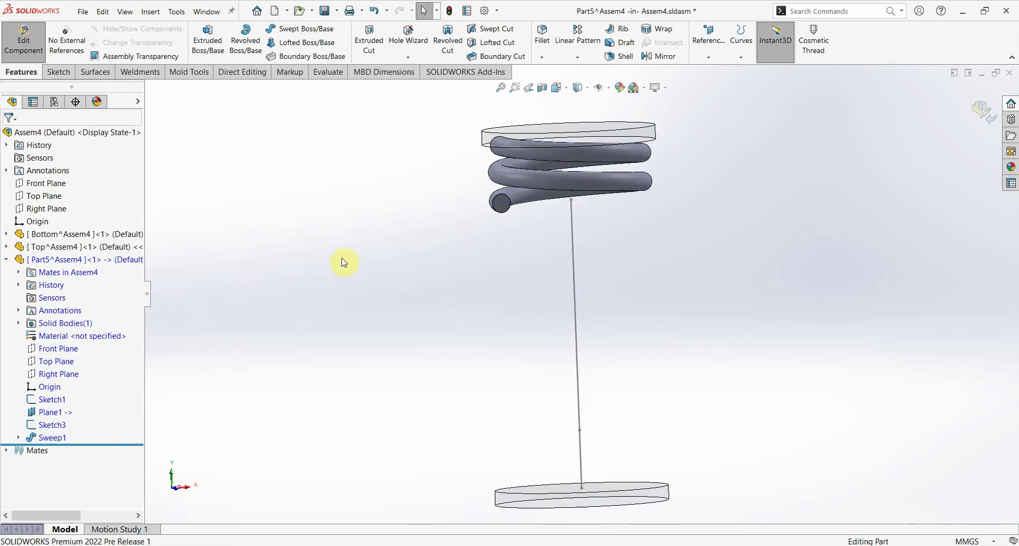
pyautogui.click(19, 438)
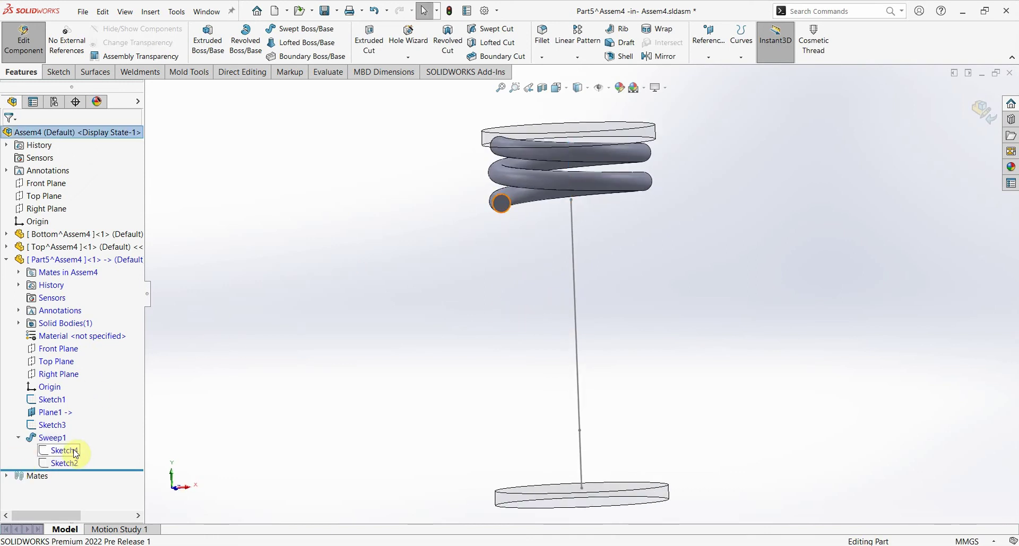
pyautogui.click(75, 454)
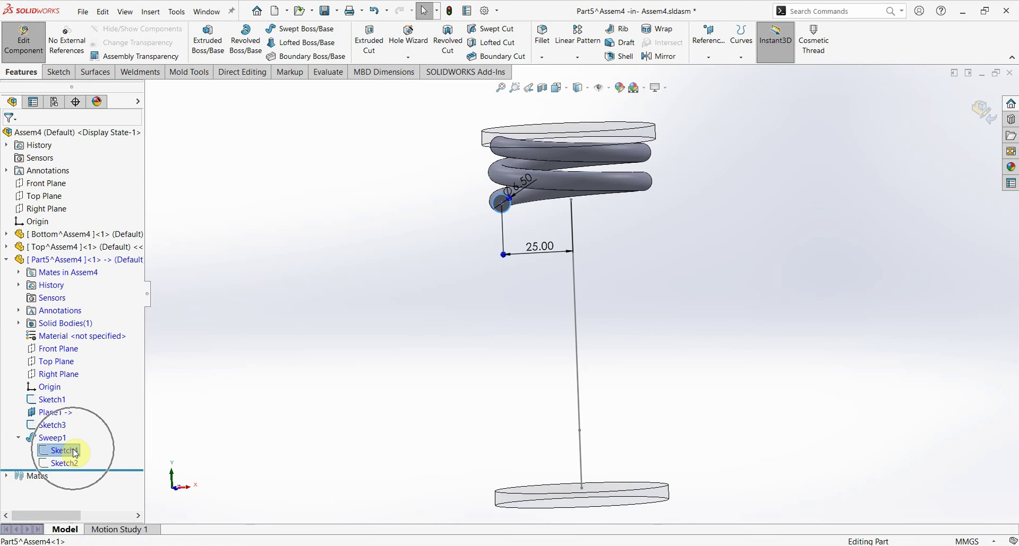
pyautogui.click(325, 30)
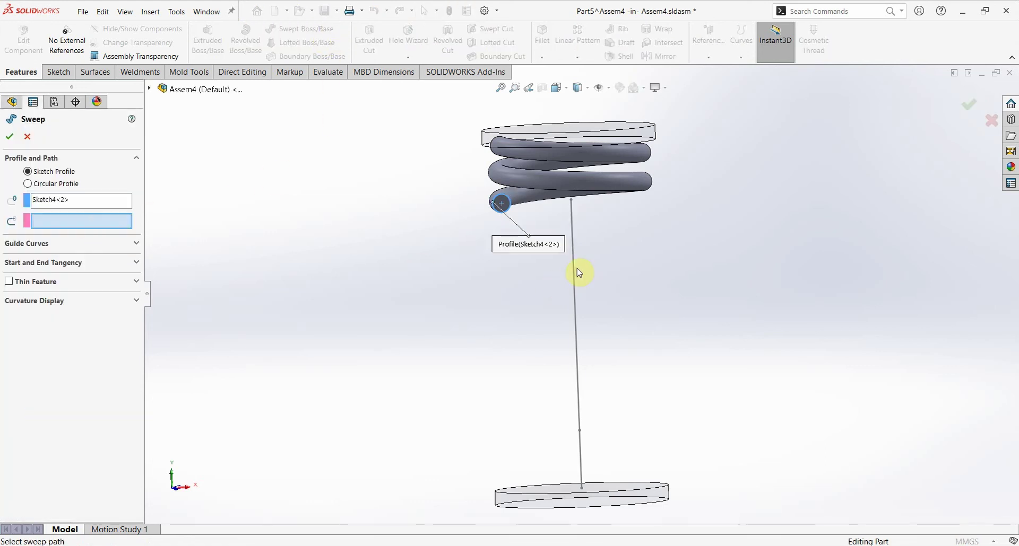
pyautogui.click(570, 269)
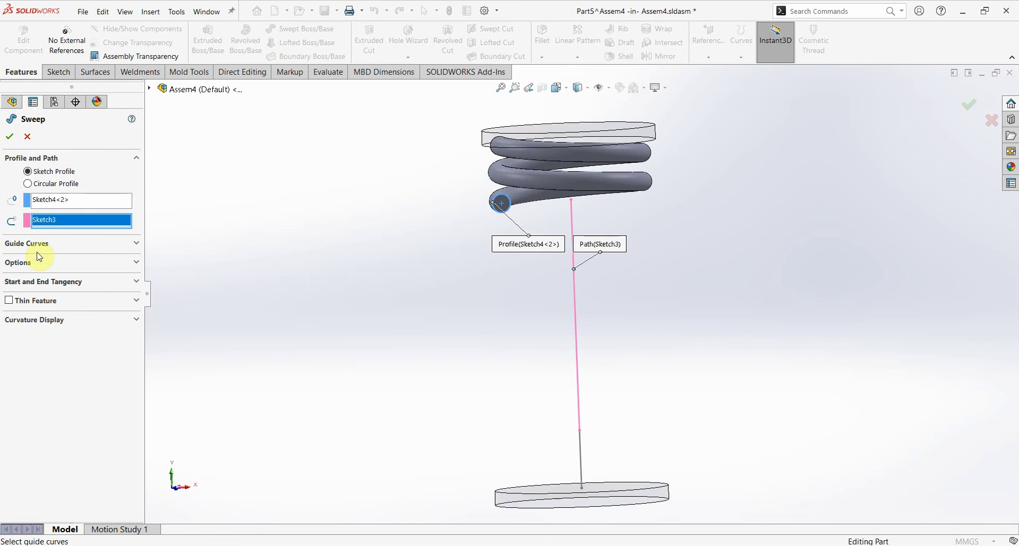
# Step: Set a reversed 5-revolution profile twist and accept the sweep as Sweep2
pyautogui.click(25, 262)
pyautogui.click(63, 316)
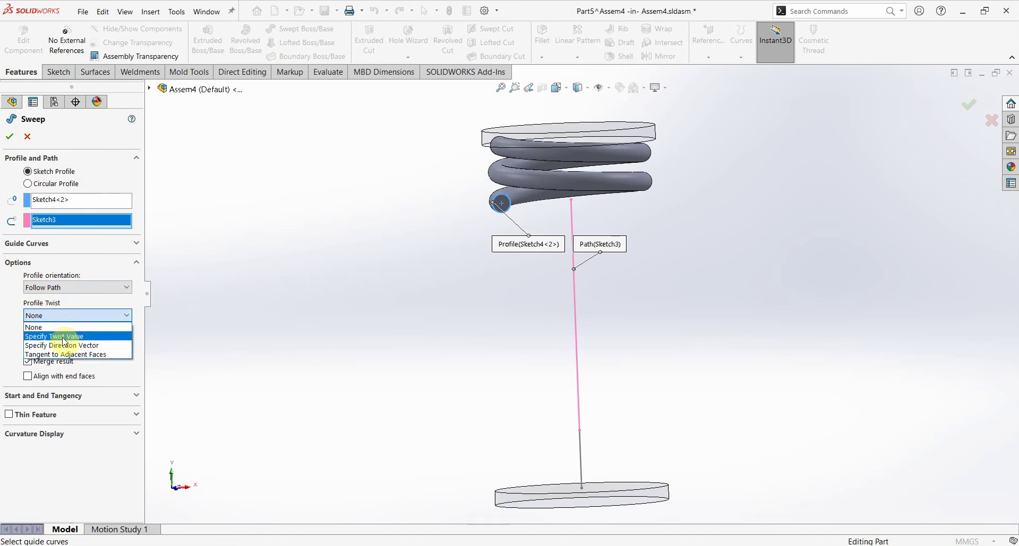
pyautogui.click(63, 336)
pyautogui.click(67, 324)
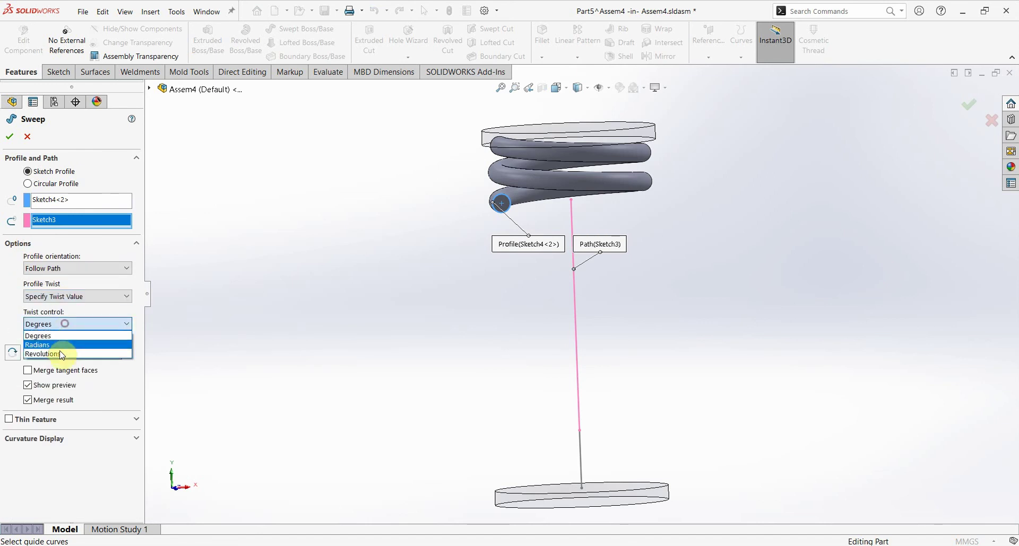
pyautogui.click(61, 351)
pyautogui.write('5')
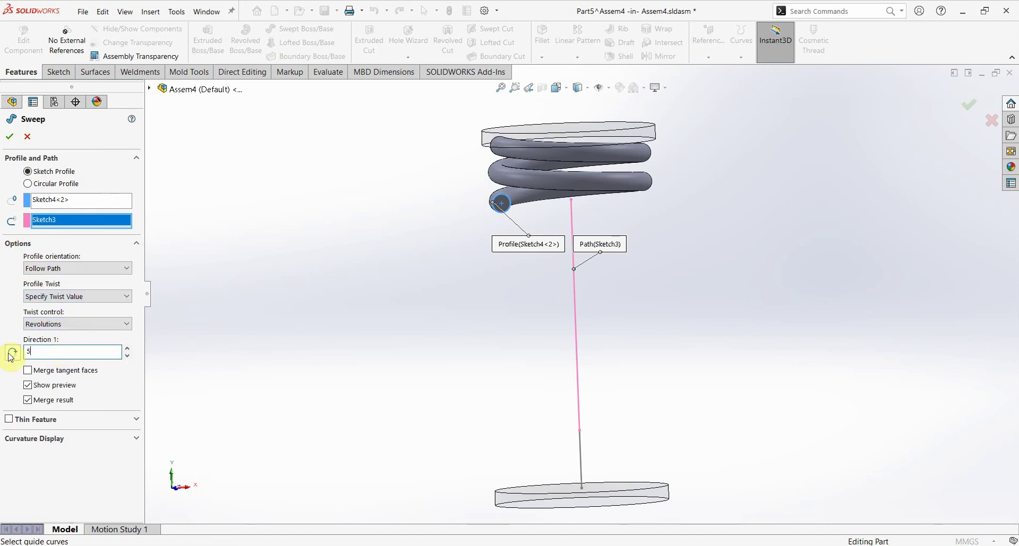
pyautogui.moveTo(582, 336); pyautogui.dragTo(570, 346, button='middle')
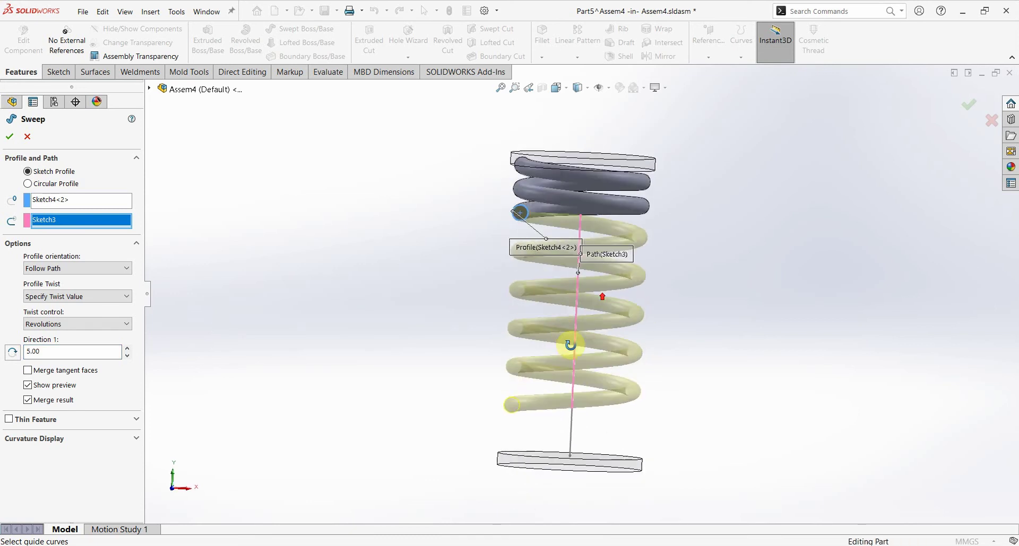
pyautogui.scroll(-4, 552, 228)
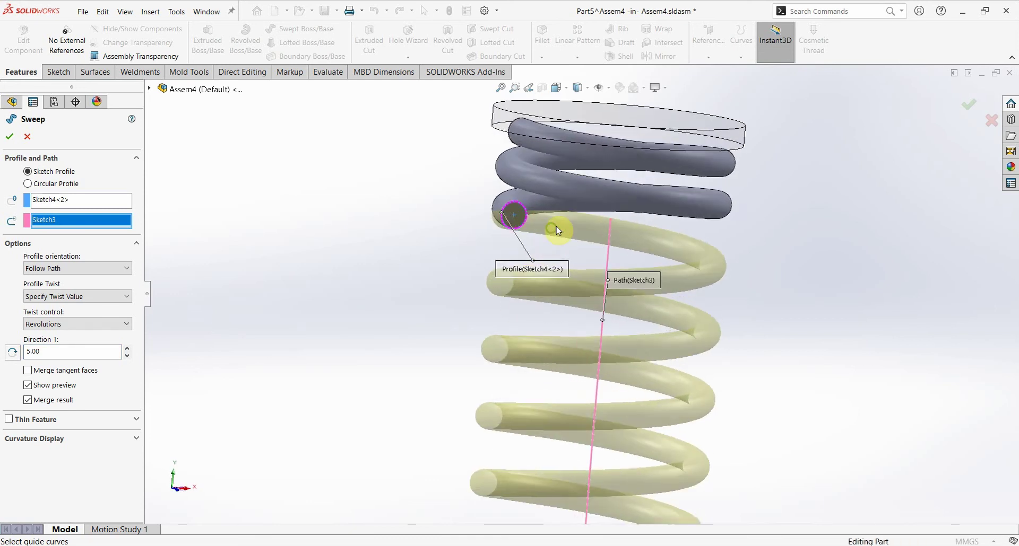
pyautogui.moveTo(553, 227)
pyautogui.mouseDown(button='middle')
pyautogui.moveTo(575, 231)
pyautogui.moveTo(566, 237)
pyautogui.mouseUp(button='middle')
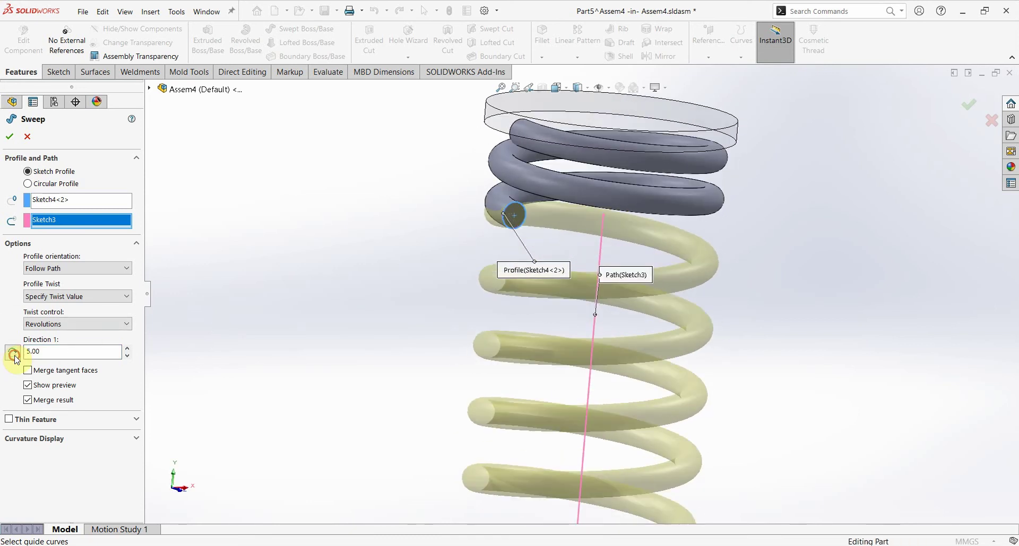
pyautogui.click(13, 353)
pyautogui.scroll(3, 568, 329)
pyautogui.moveTo(568, 329); pyautogui.dragTo(565, 391, button='middle')
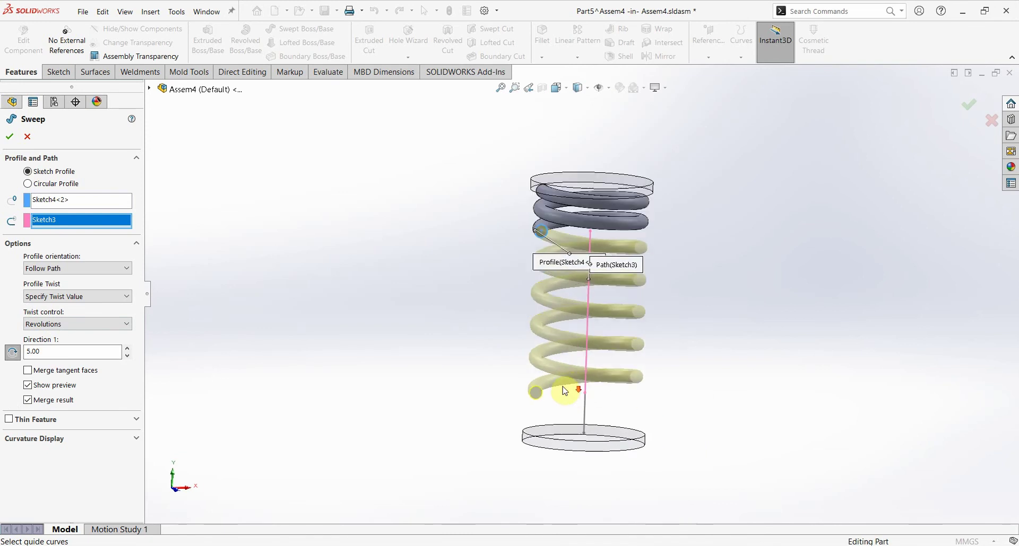
pyautogui.rightClick(503, 352)
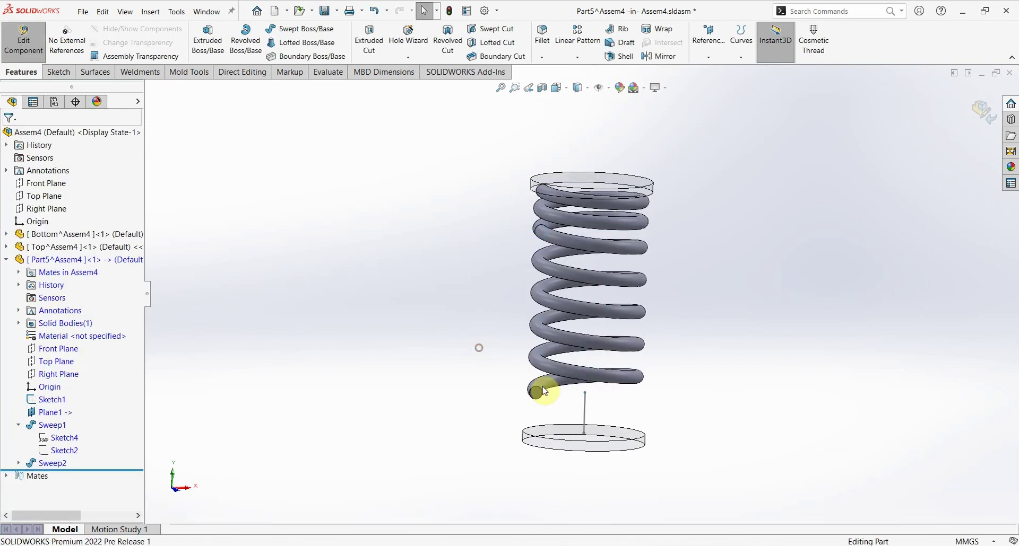
pyautogui.scroll(-3, 557, 402)
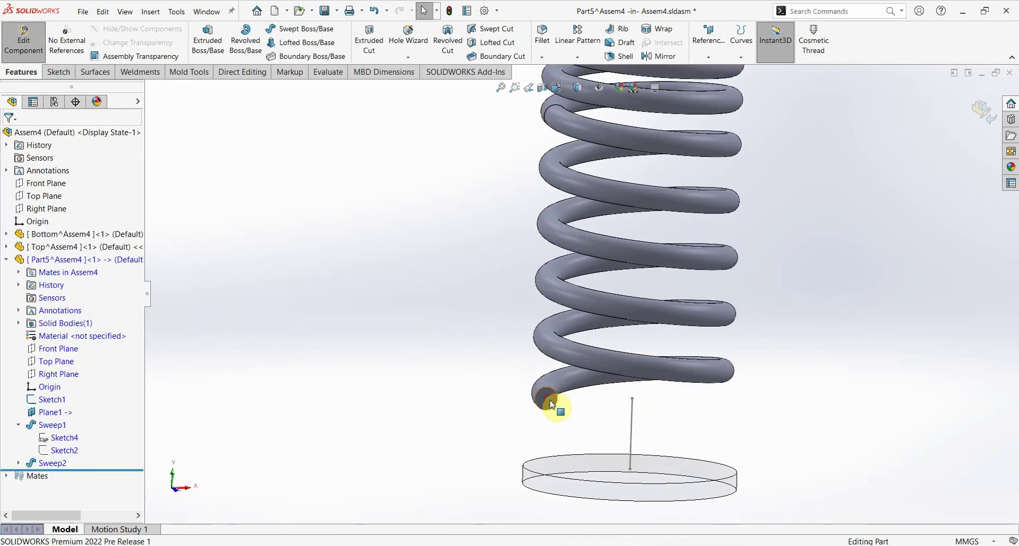
pyautogui.click(552, 406)
# Step: Convert the spring's lower end-face circle into Sketch5 and begin a sweep using it as profile
pyautogui.click(598, 374)
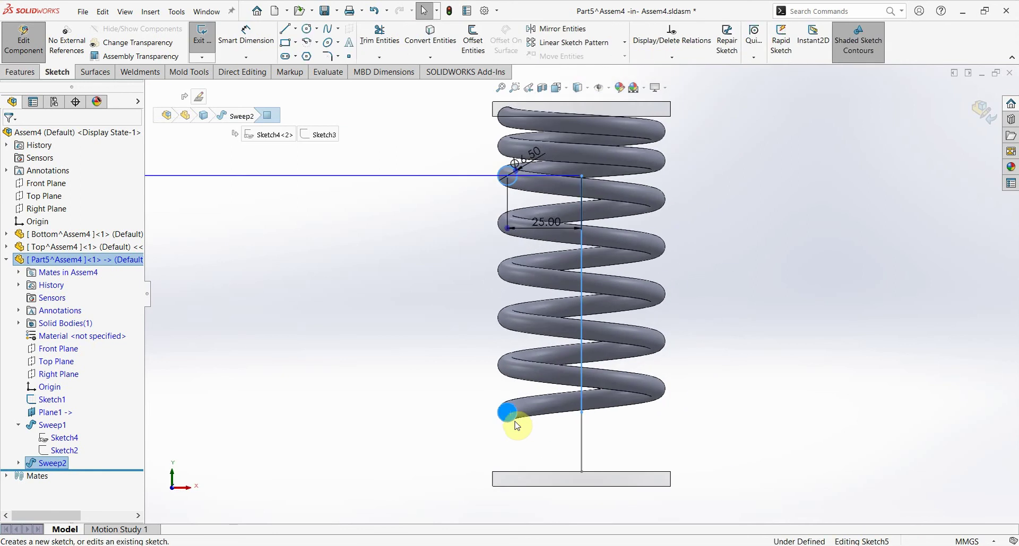
pyautogui.click(421, 46)
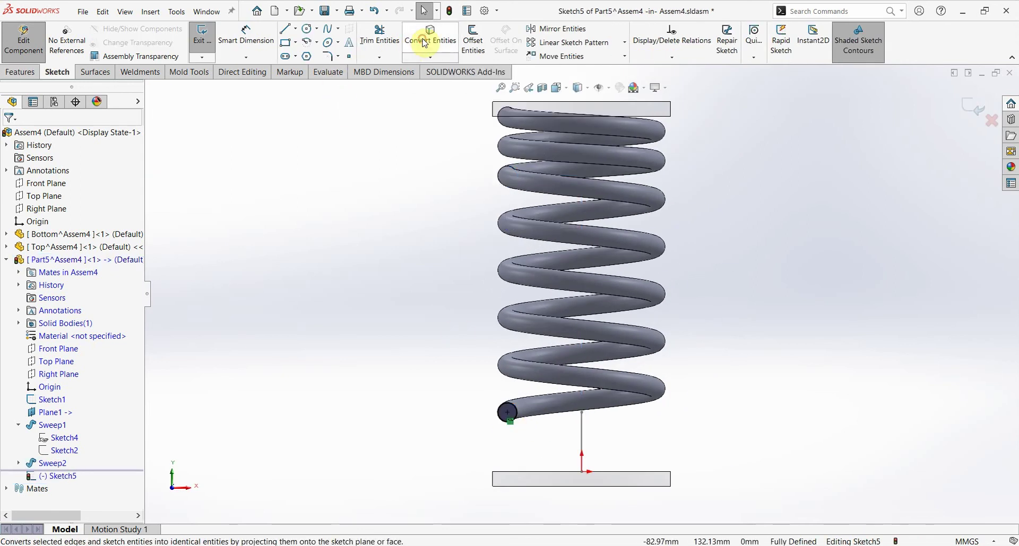
pyautogui.click(974, 108)
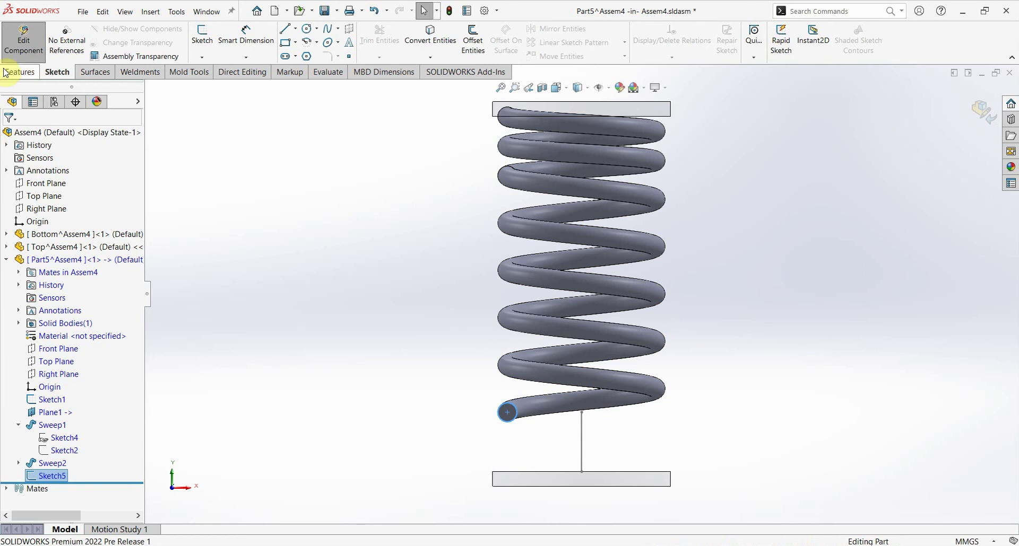
pyautogui.click(29, 78)
pyautogui.click(289, 29)
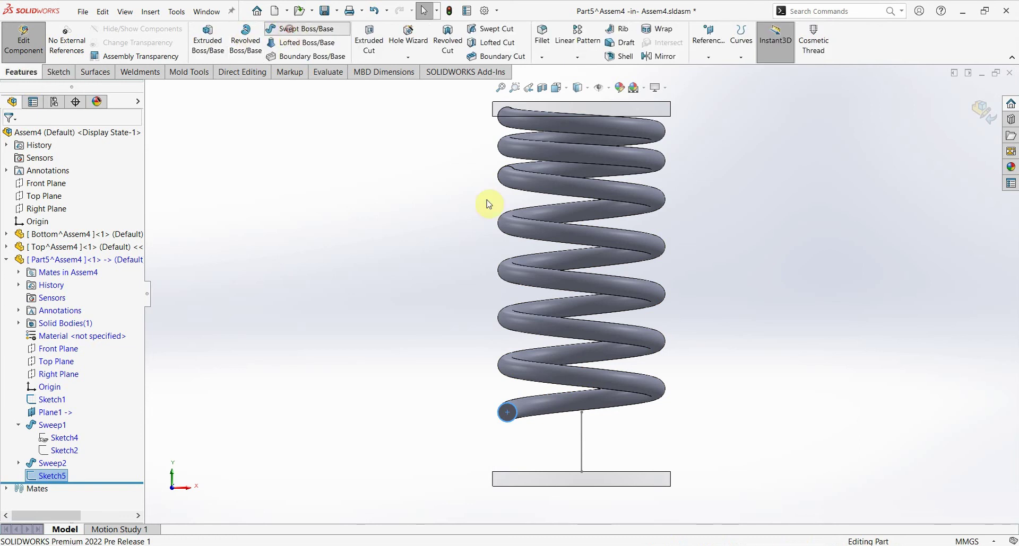
pyautogui.scroll(-2, 568, 440)
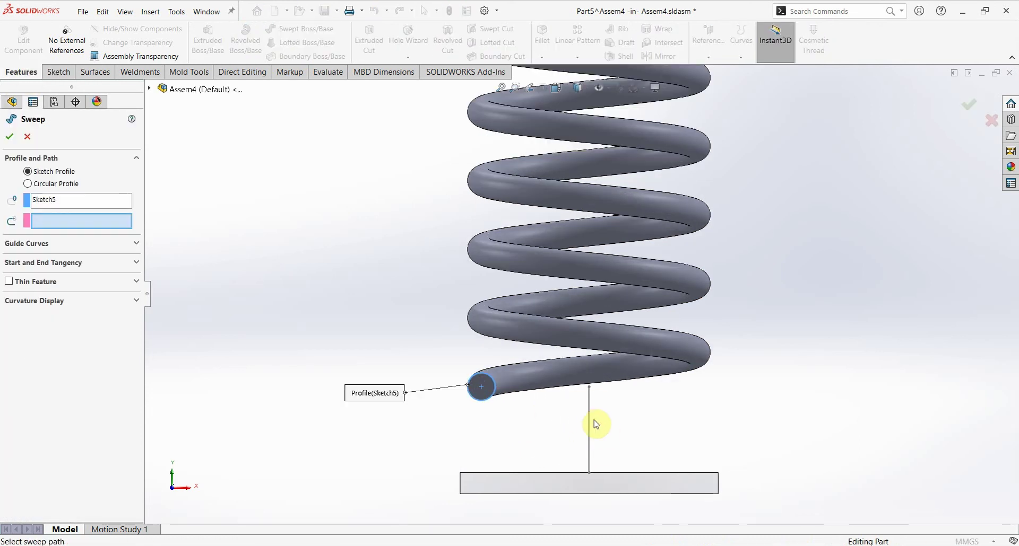
# Step: Sweep along Sketch1 with a 2-revolution profile twist, creating Sweep3 down to the bottom disc
pyautogui.click(589, 419)
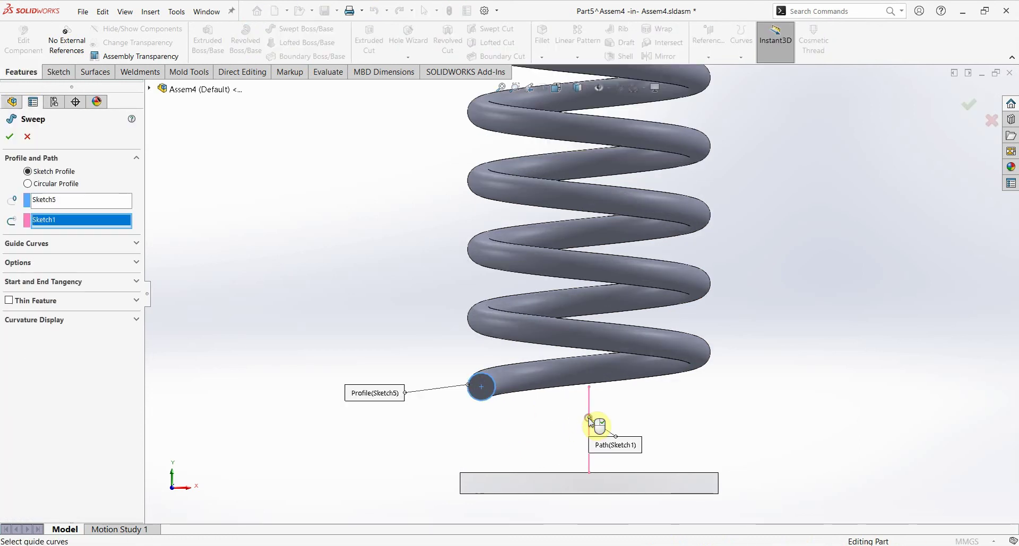
pyautogui.click(41, 262)
pyautogui.click(63, 316)
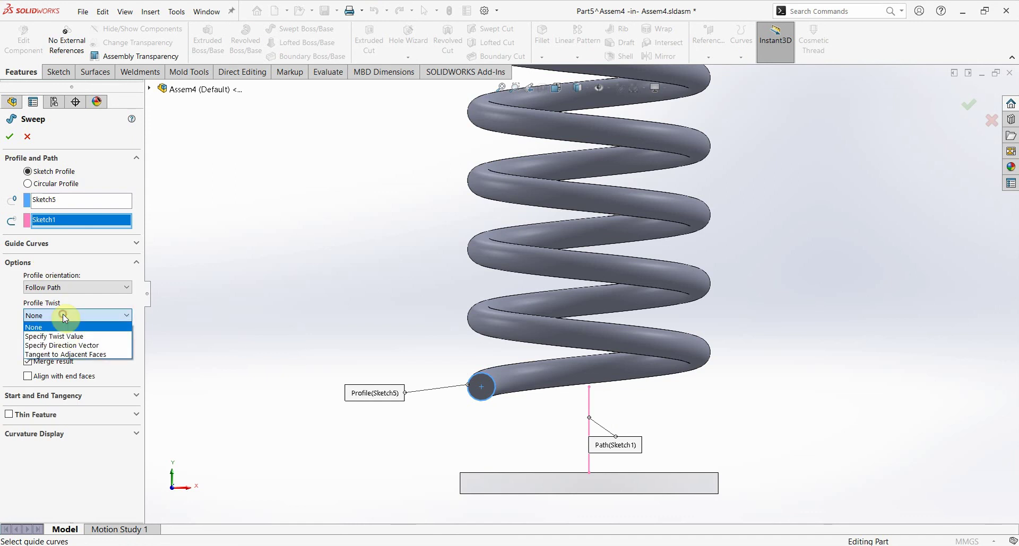
pyautogui.click(70, 337)
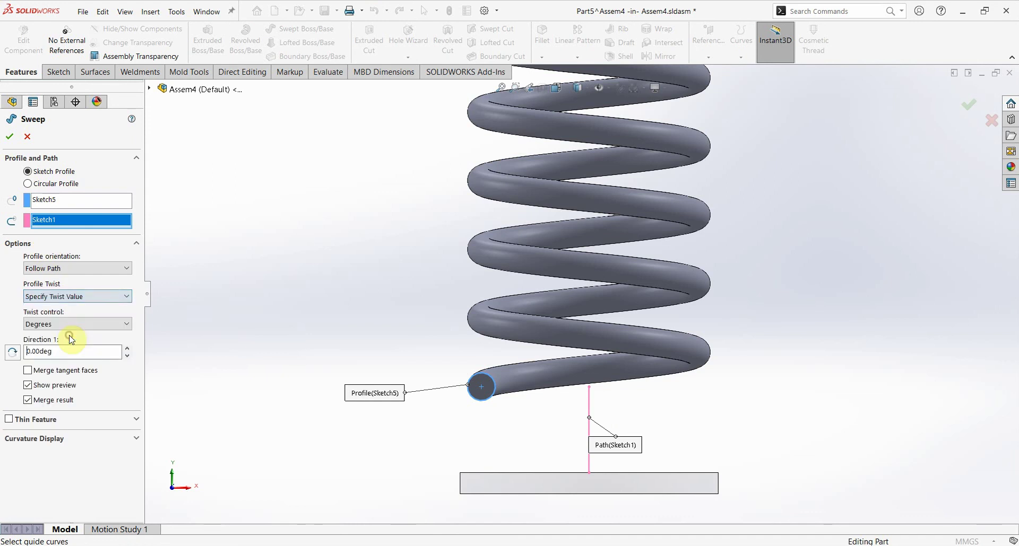
pyautogui.click(68, 323)
pyautogui.click(51, 355)
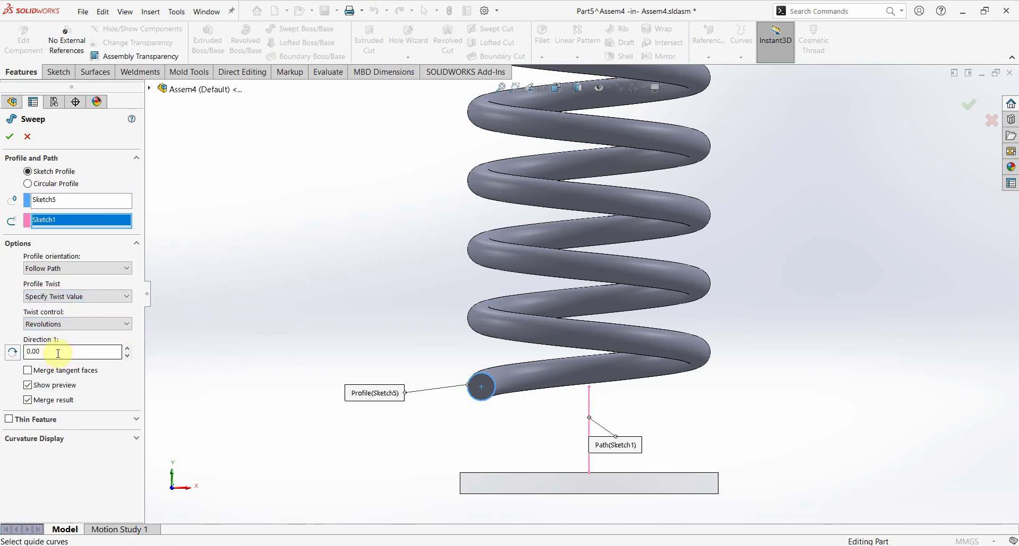
pyautogui.write('2')
pyautogui.click(274, 242)
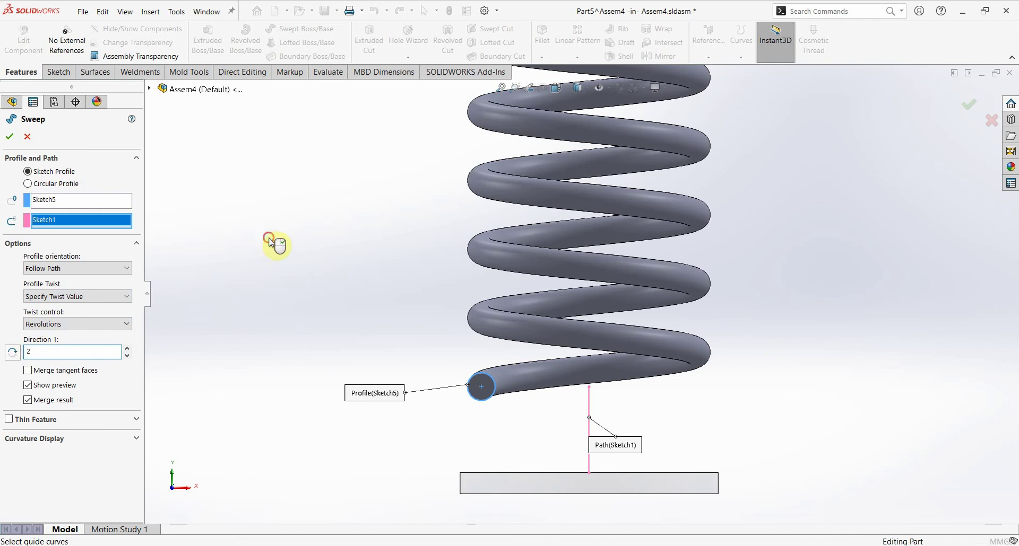
pyautogui.moveTo(580, 341); pyautogui.dragTo(581, 340, button='middle')
pyautogui.moveTo(630, 422); pyautogui.dragTo(579, 323, button='middle')
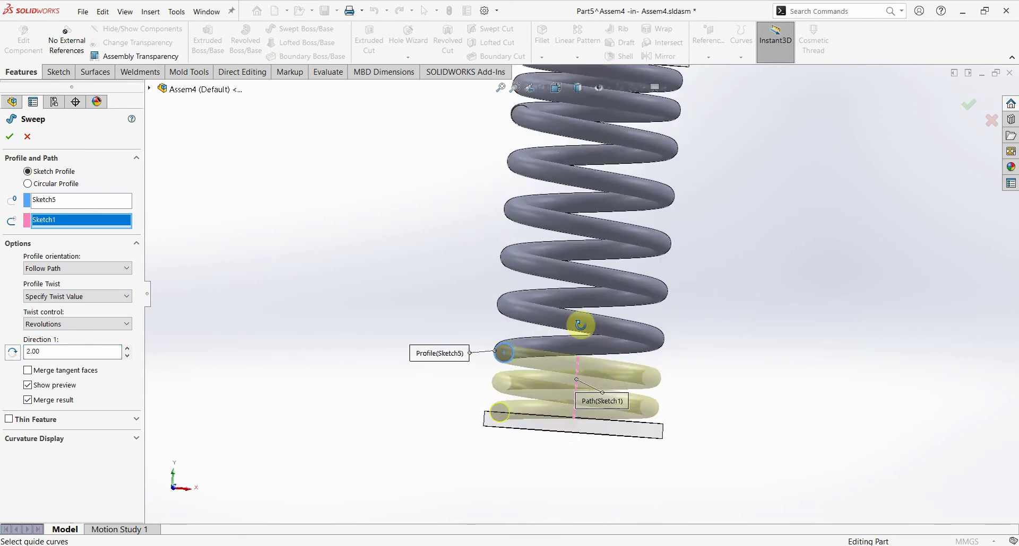
pyautogui.scroll(5, 591, 357)
pyautogui.scroll(-2, 610, 289)
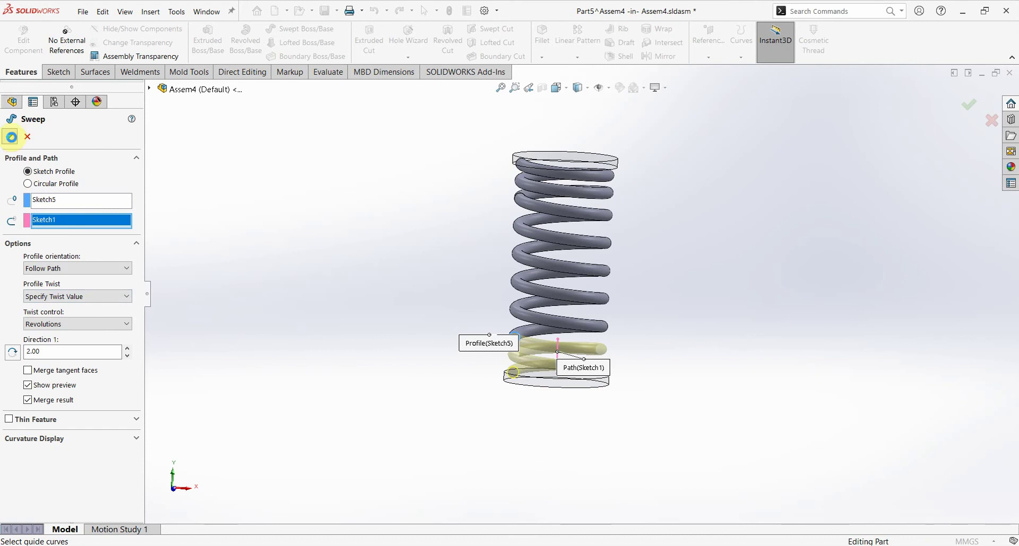
pyautogui.click(11, 137)
# Step: Orbit and zoom to inspect the finished spring's ends between both discs
pyautogui.scroll(-3, 586, 364)
pyautogui.moveTo(586, 364)
pyautogui.mouseDown(button='middle')
pyautogui.moveTo(519, 350)
pyautogui.moveTo(531, 353)
pyautogui.moveTo(534, 376)
pyautogui.mouseUp(button='middle')
pyautogui.scroll(3, 534, 375)
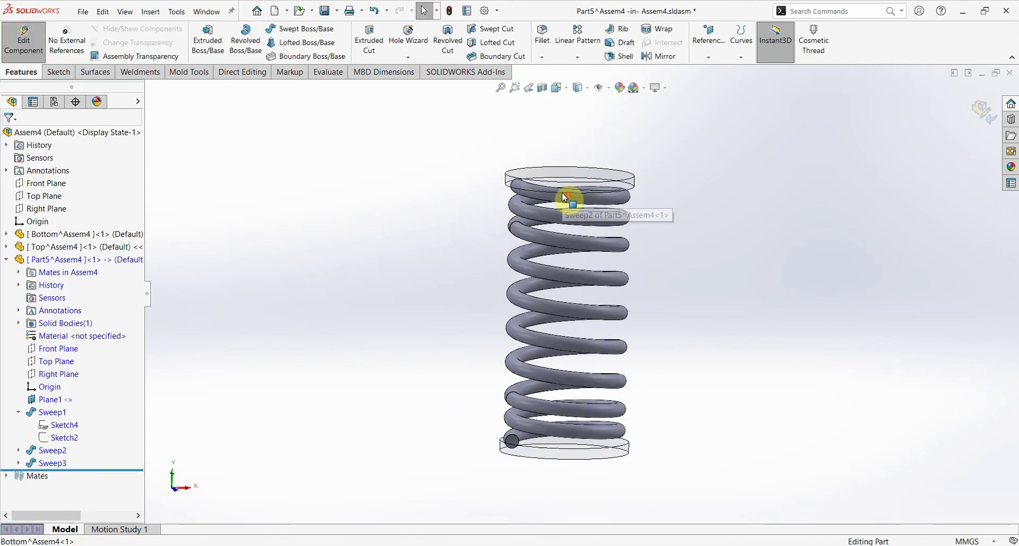
pyautogui.scroll(-2, 565, 198)
pyautogui.moveTo(565, 197)
pyautogui.mouseDown(button='middle')
pyautogui.moveTo(595, 182)
pyautogui.moveTo(572, 210)
pyautogui.moveTo(573, 191)
pyautogui.mouseUp(button='middle')
pyautogui.scroll(3, 613, 280)
pyautogui.scroll(1, 614, 280)
pyautogui.scroll(-2, 623, 289)
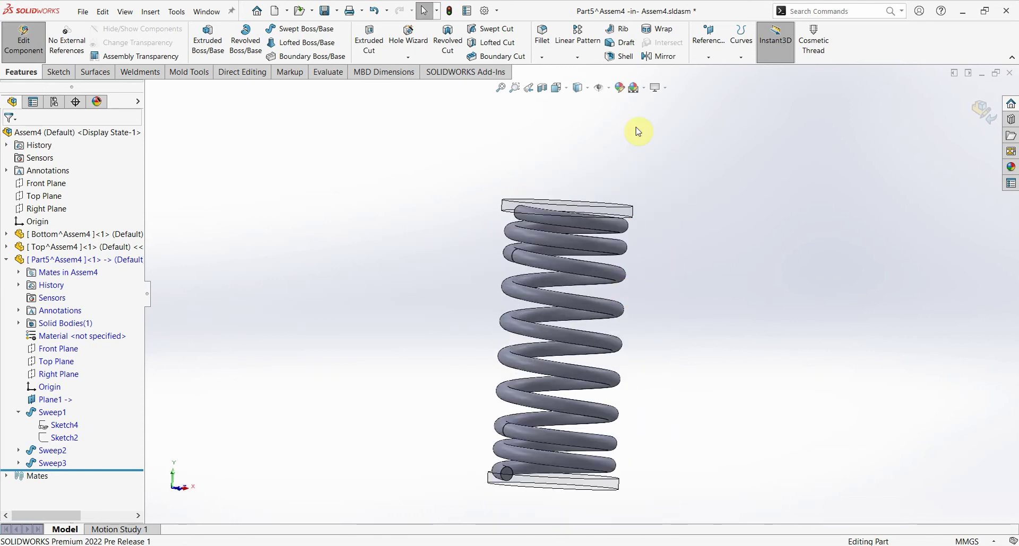
# Step: Cut the spring with a Surface Cut using Plane1 as the cutting surface
pyautogui.click(96, 73)
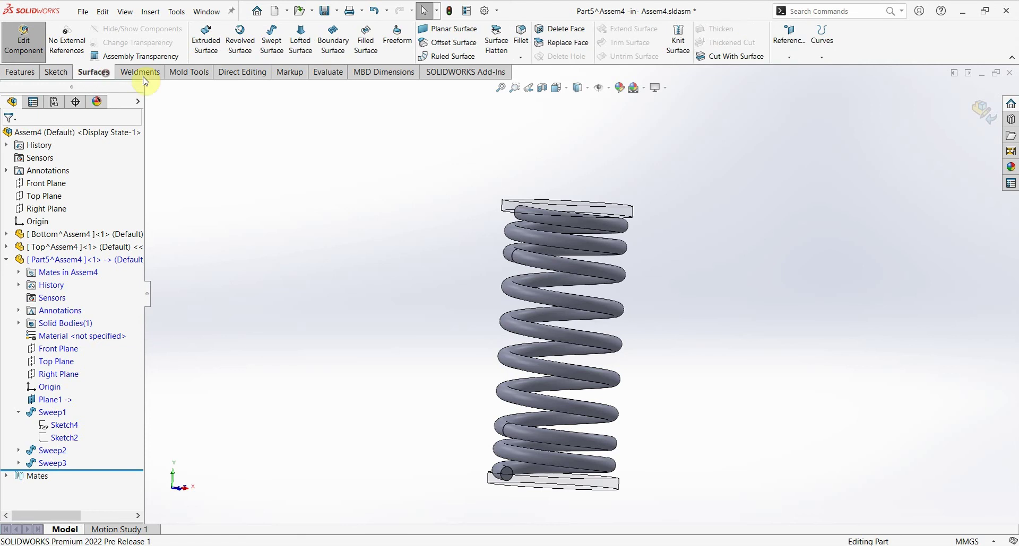
pyautogui.click(755, 61)
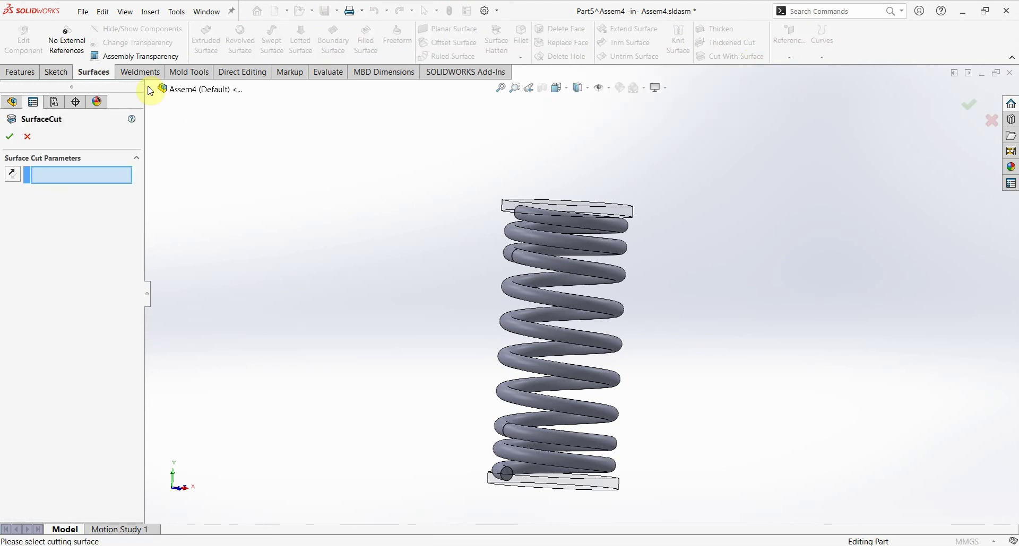
pyautogui.click(150, 90)
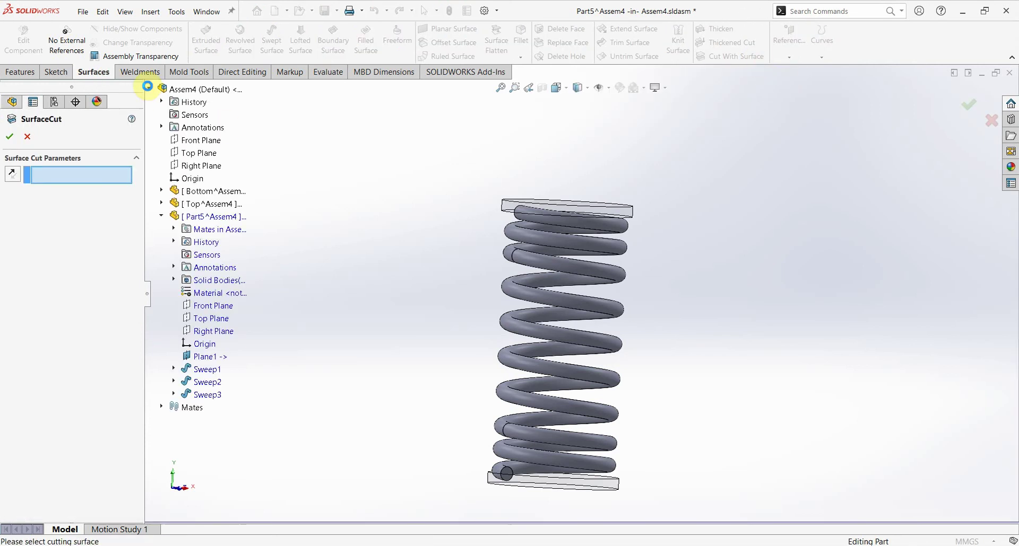
pyautogui.click(206, 359)
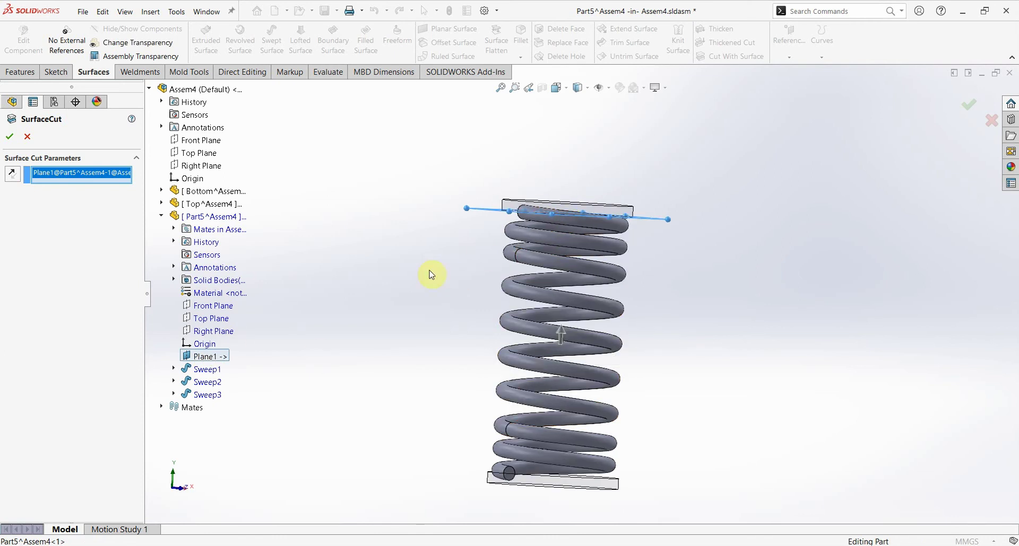
pyautogui.click(8, 138)
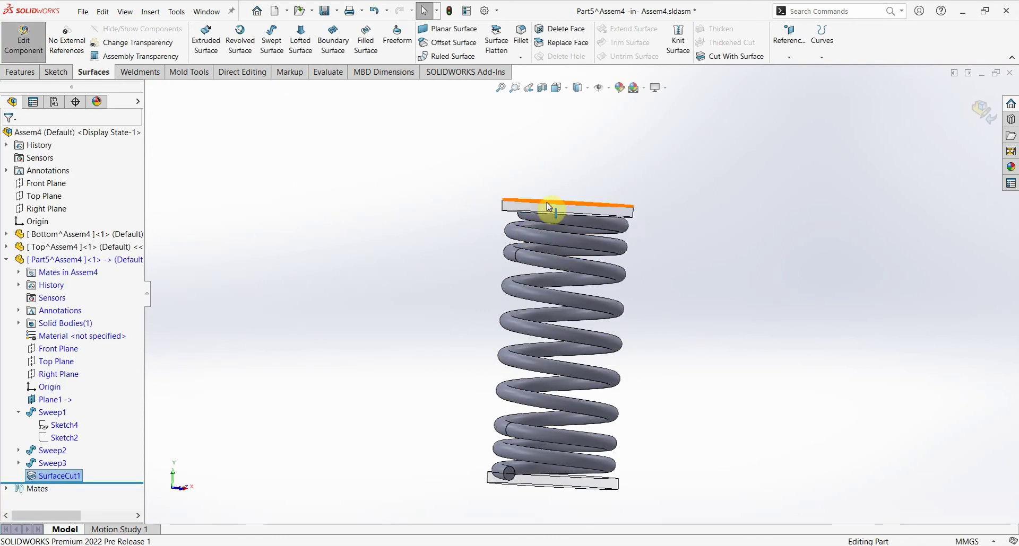
# Step: Add a second Surface Cut trimming the spring at Top Plane
pyautogui.scroll(-3, 541, 239)
pyautogui.scroll(-3, 550, 289)
pyautogui.scroll(5, 550, 275)
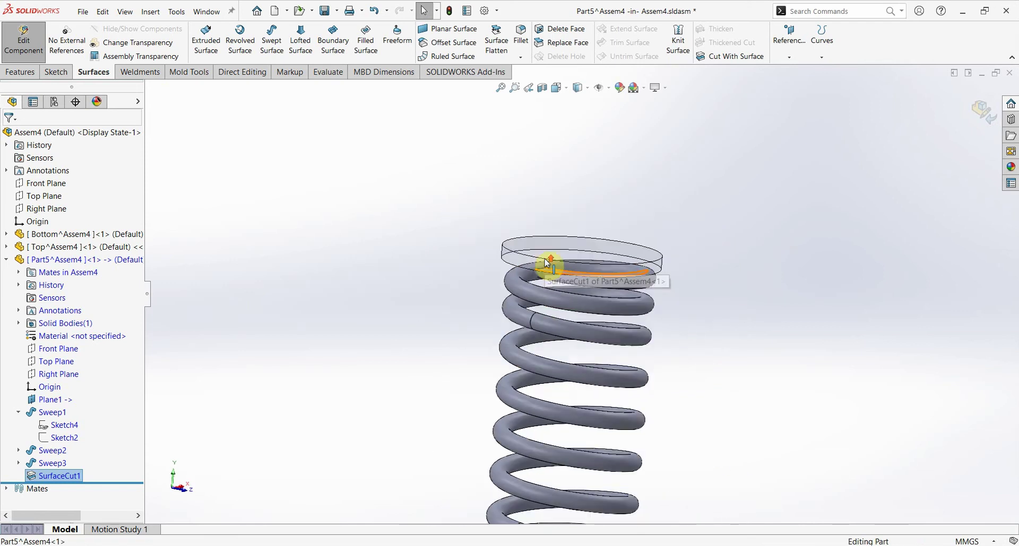
pyautogui.scroll(3, 609, 386)
pyautogui.scroll(-3, 537, 386)
pyautogui.press('Escape')
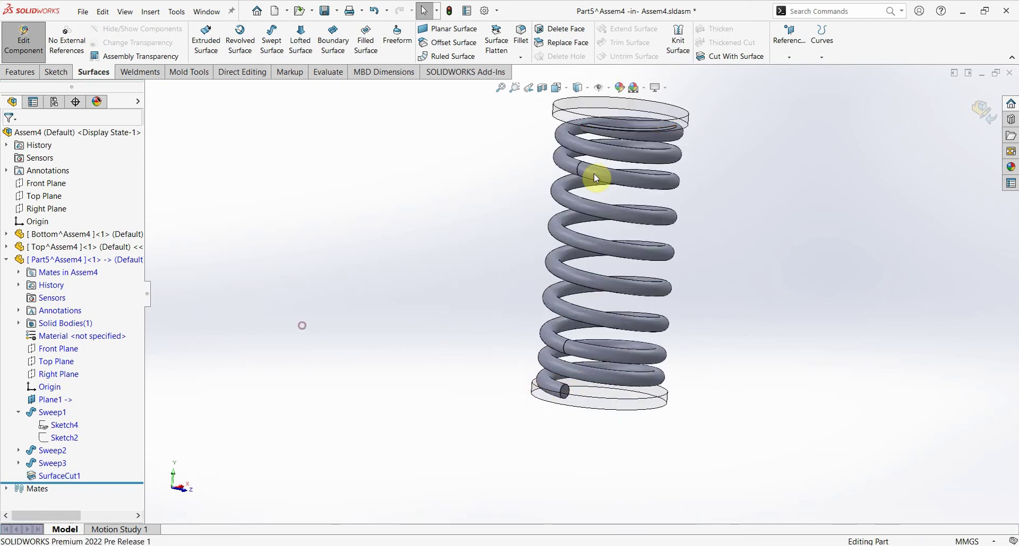
pyautogui.click(732, 57)
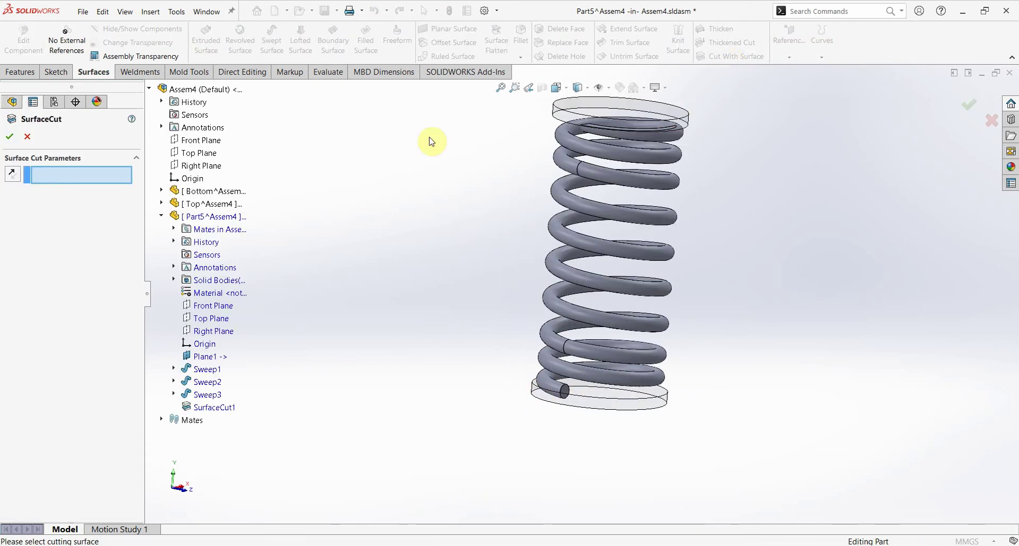
pyautogui.click(219, 320)
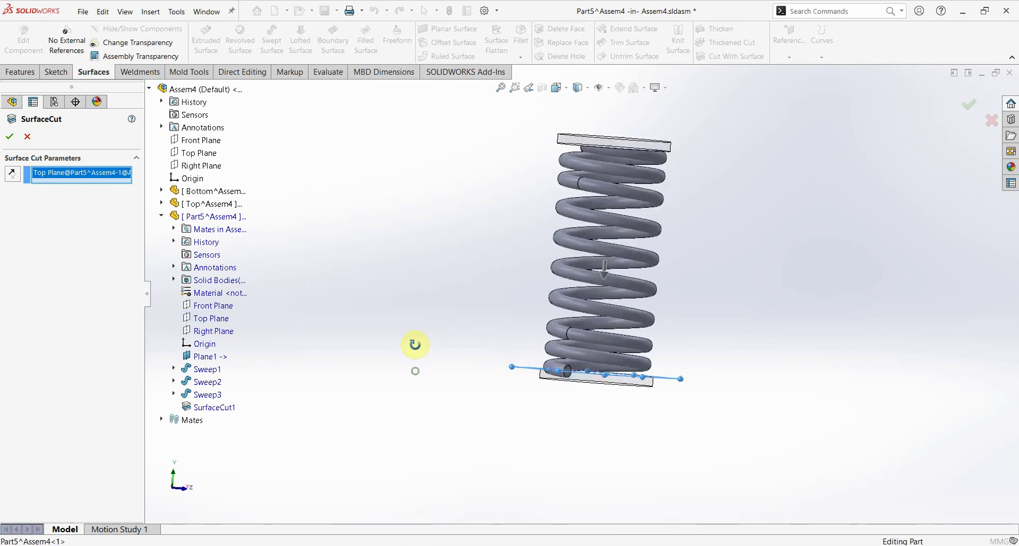
pyautogui.click(11, 137)
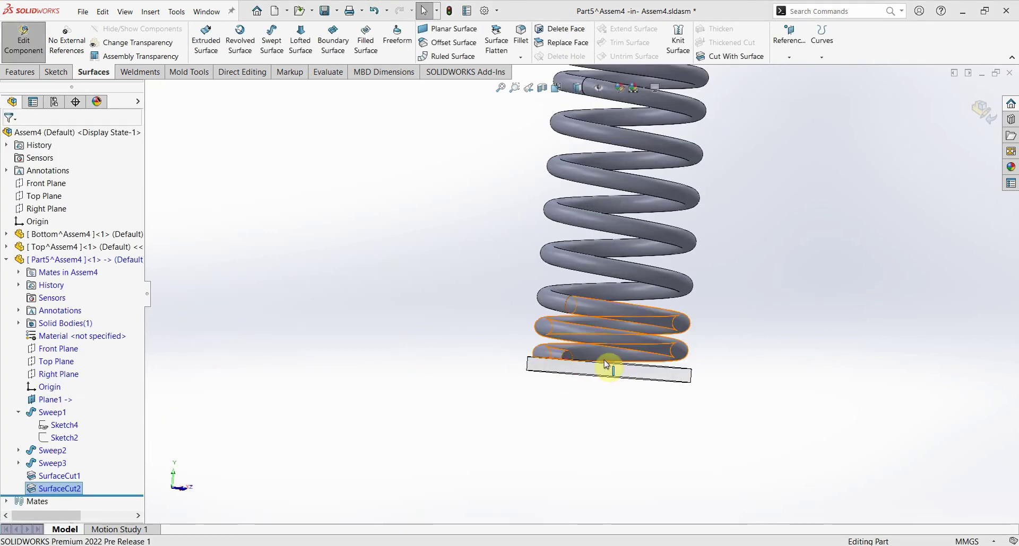
# Step: Exit Edit Component to return to the Assem4 assembly
pyautogui.scroll(5, 610, 365)
pyautogui.moveTo(671, 364)
pyautogui.mouseDown(button='middle')
pyautogui.moveTo(652, 307)
pyautogui.moveTo(632, 295)
pyautogui.mouseUp(button='middle')
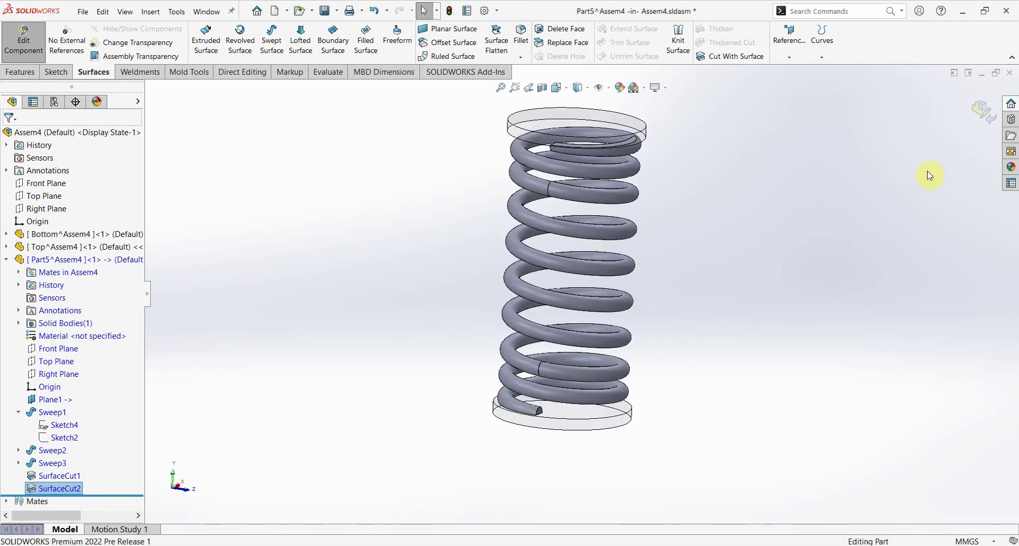
pyautogui.click(982, 110)
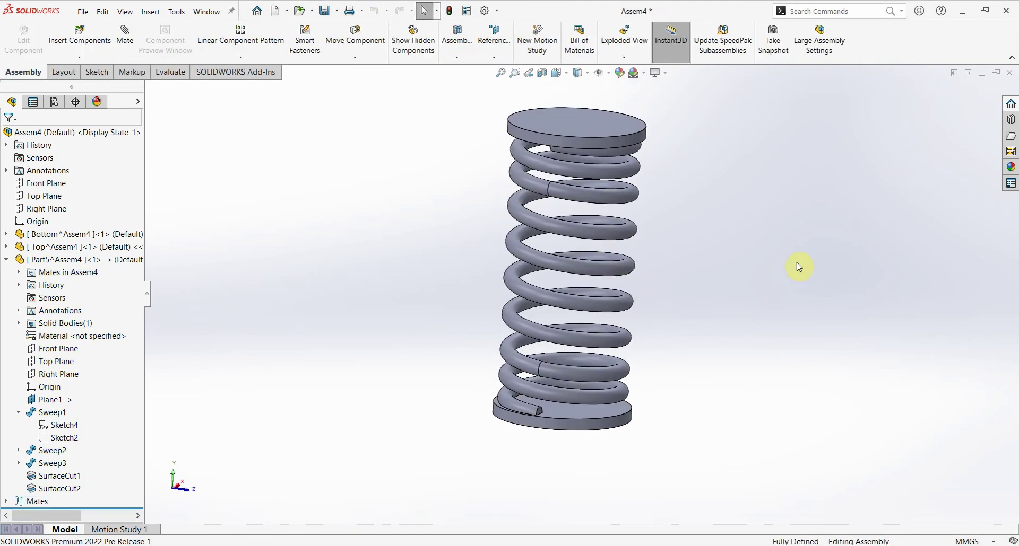
# Step: Select Part5 in the tree and start renaming it to Spring
pyautogui.click(68, 263)
pyautogui.click(67, 263)
pyautogui.write('Spring')
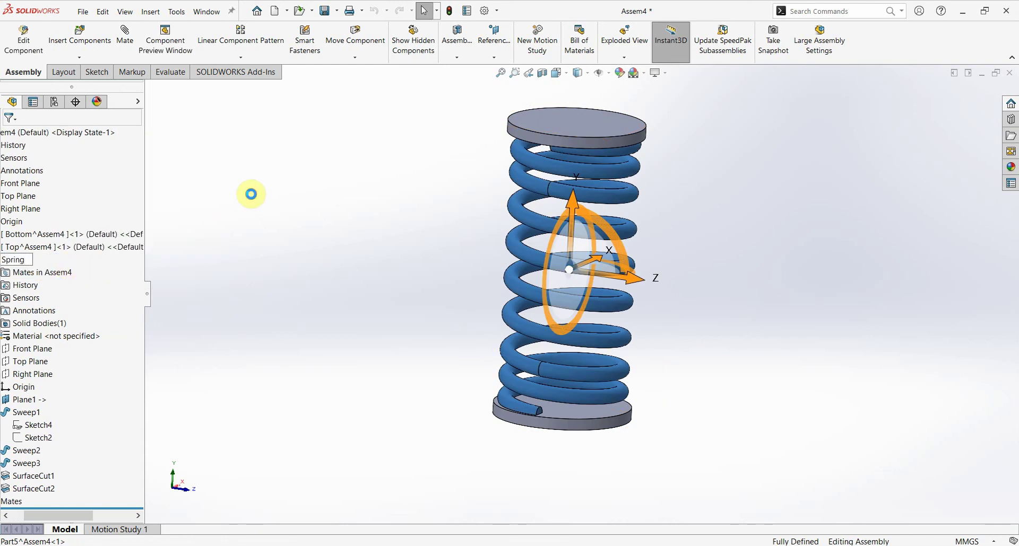
# Step: Commit the name Spring and give the spring the solid Yellow appearance
pyautogui.click(645, 252)
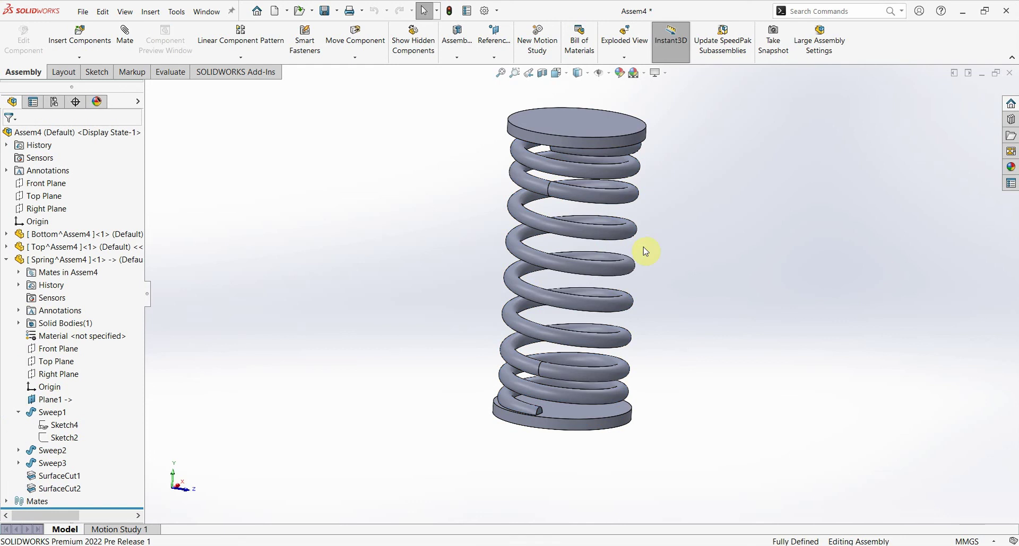
pyautogui.click(1010, 169)
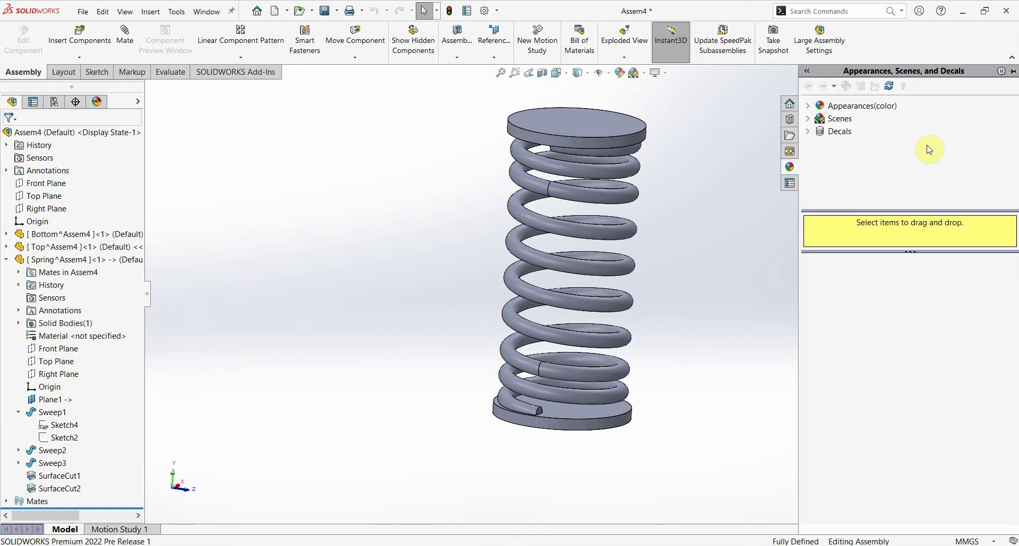
pyautogui.click(808, 106)
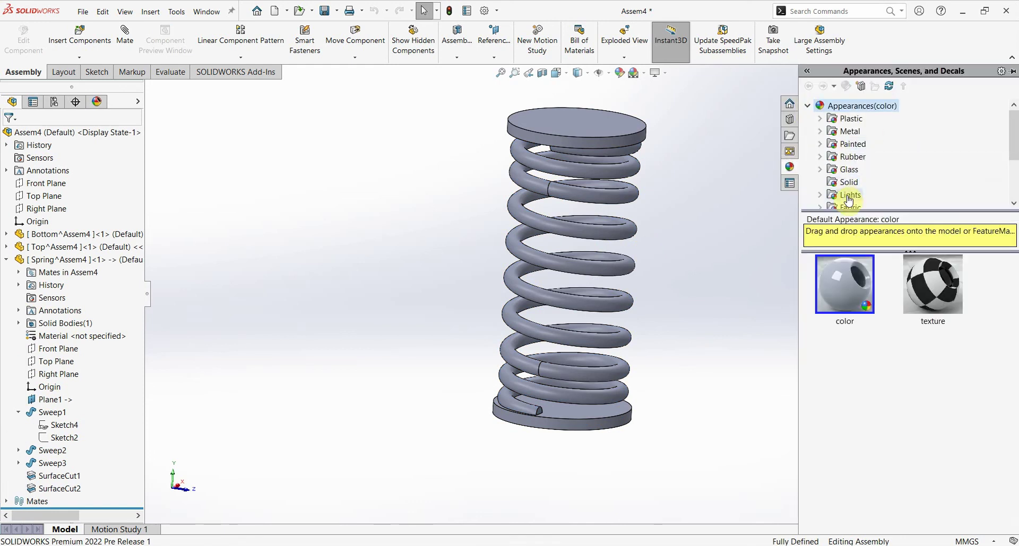
pyautogui.click(844, 182)
pyautogui.moveTo(933, 373); pyautogui.dragTo(610, 231)
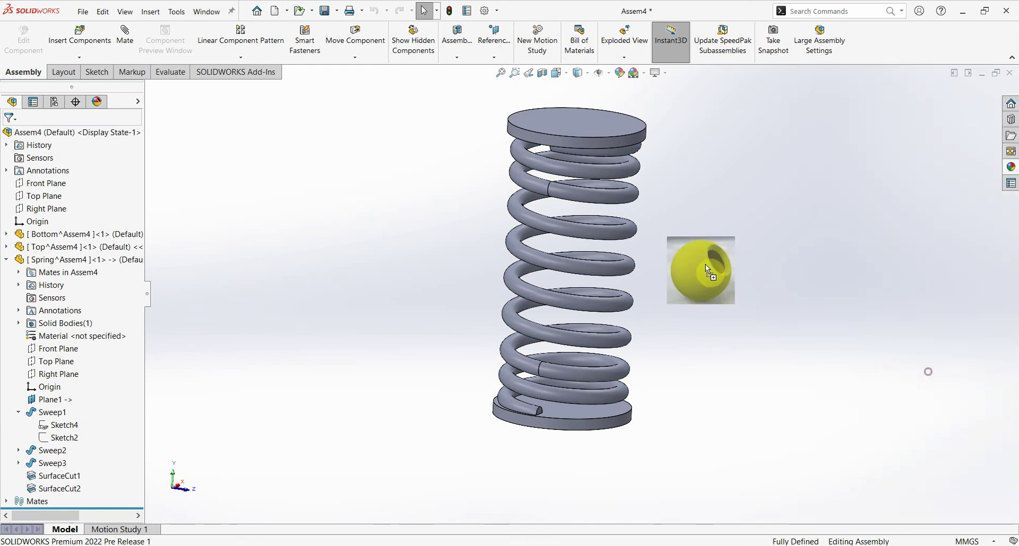
pyautogui.click(621, 231)
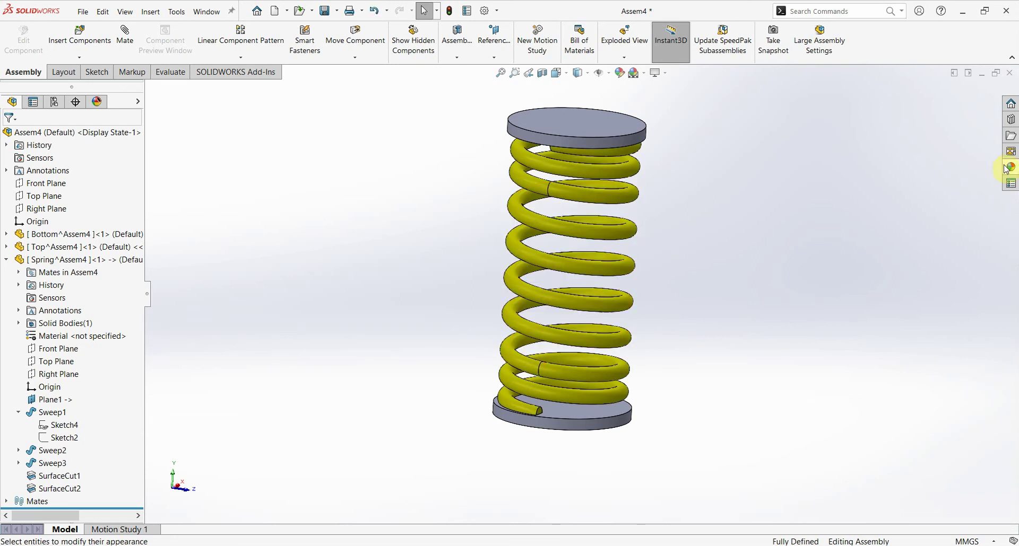
# Step: Apply the solid Red appearance to both the top and bottom plates
pyautogui.click(1011, 167)
pyautogui.moveTo(923, 281); pyautogui.dragTo(566, 129)
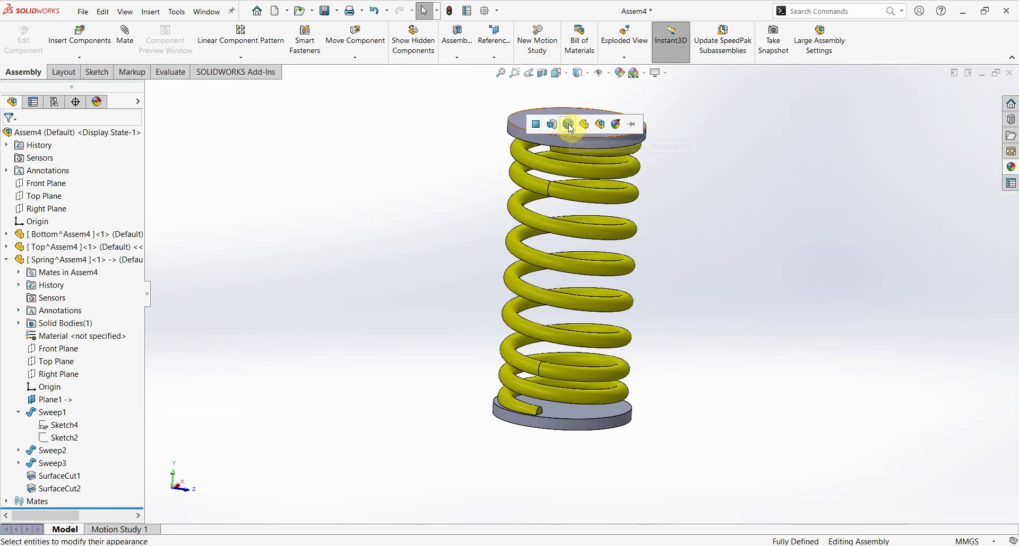
pyautogui.click(732, 123)
pyautogui.click(1011, 167)
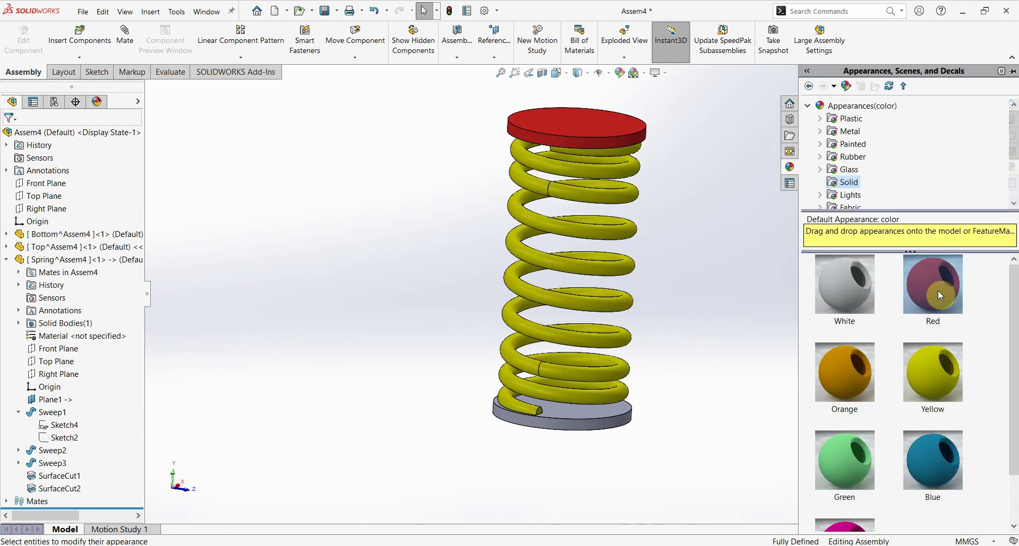
pyautogui.moveTo(937, 291); pyautogui.dragTo(571, 425)
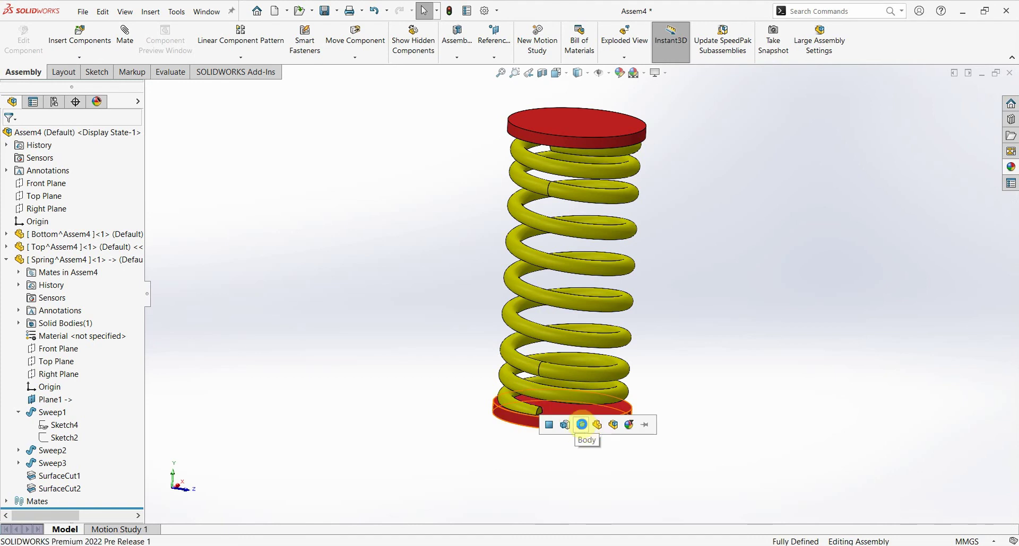
pyautogui.click(581, 425)
# Step: Select the Distance1 mate and drag its 120.00 dimension to shorten the plate spacing
pyautogui.click(6, 260)
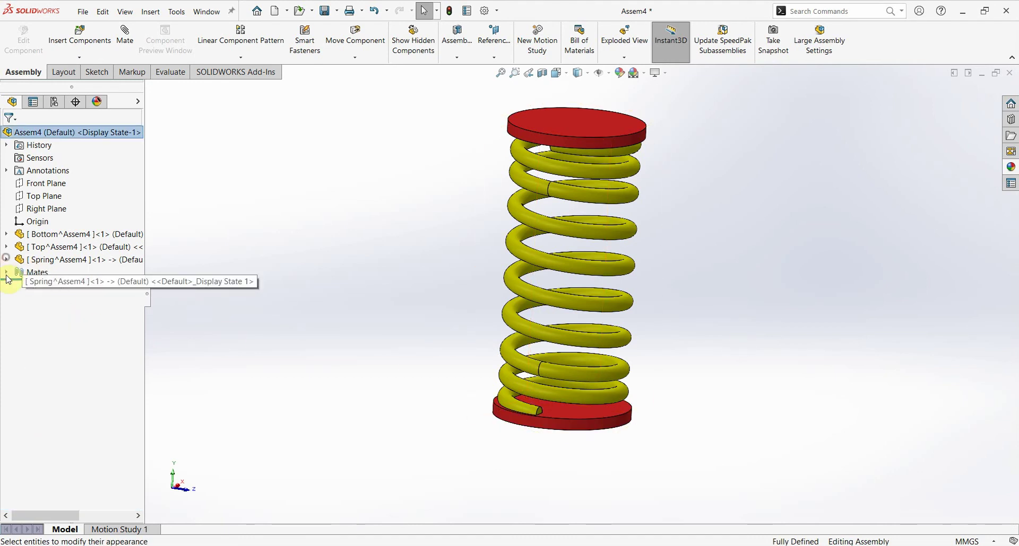
pyautogui.click(7, 273)
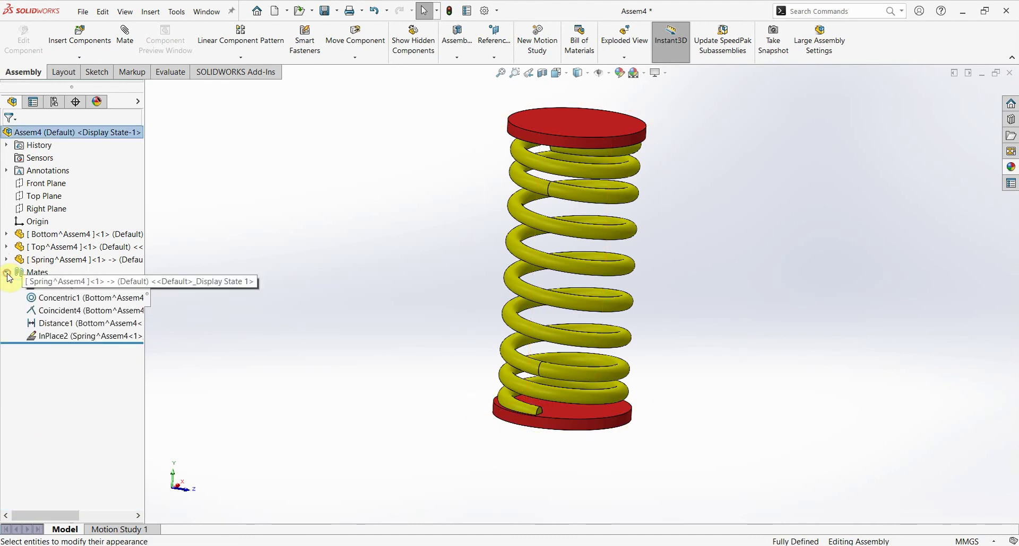
pyautogui.click(79, 325)
pyautogui.moveTo(750, 371); pyautogui.dragTo(718, 367, button='middle')
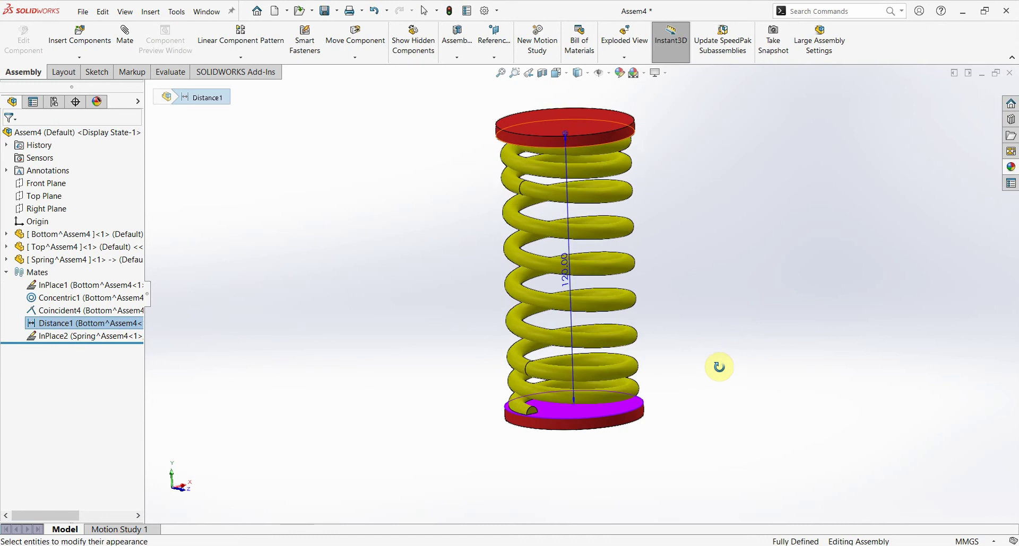
pyautogui.moveTo(567, 274); pyautogui.dragTo(430, 307)
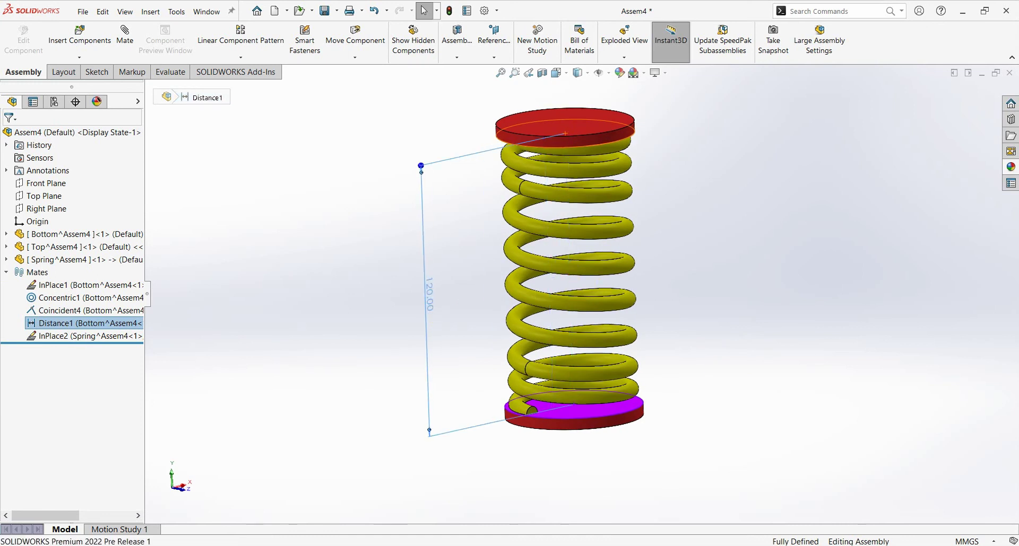
pyautogui.moveTo(718, 330); pyautogui.dragTo(416, 182, button='middle')
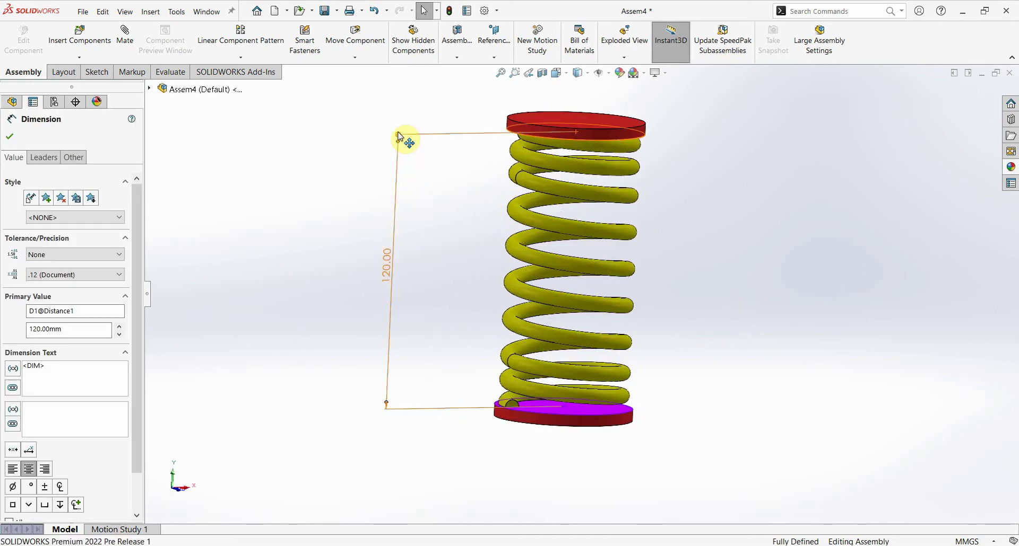
pyautogui.moveTo(397, 132)
pyautogui.mouseDown()
pyautogui.moveTo(393, 200)
pyautogui.moveTo(397, 162)
pyautogui.moveTo(400, 202)
pyautogui.moveTo(405, 150)
pyautogui.moveTo(409, 159)
pyautogui.mouseUp()
pyautogui.click(364, 217)
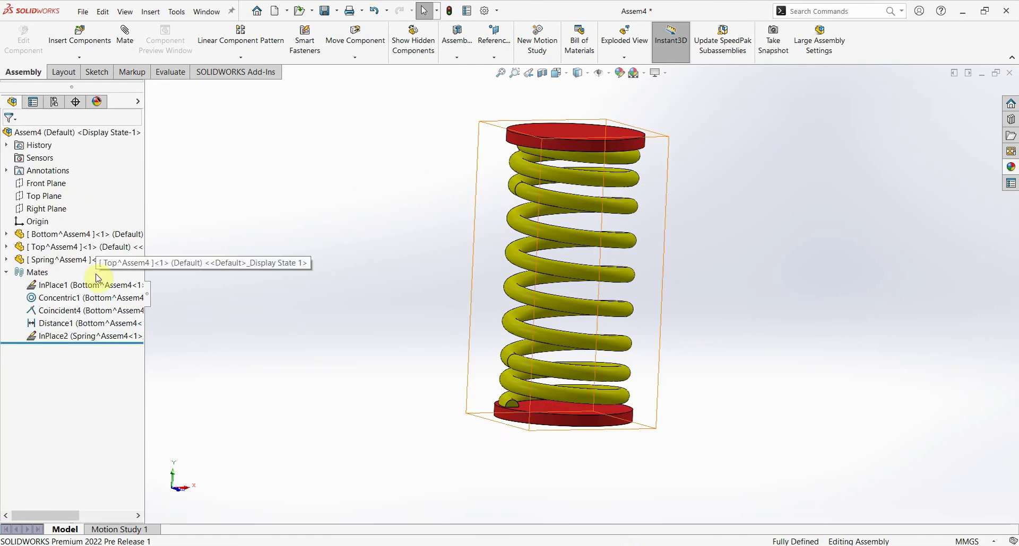
# Step: Suppress Distance1, pull the top plate upward, and rebuild so the spring stretches
pyautogui.rightClick(72, 325)
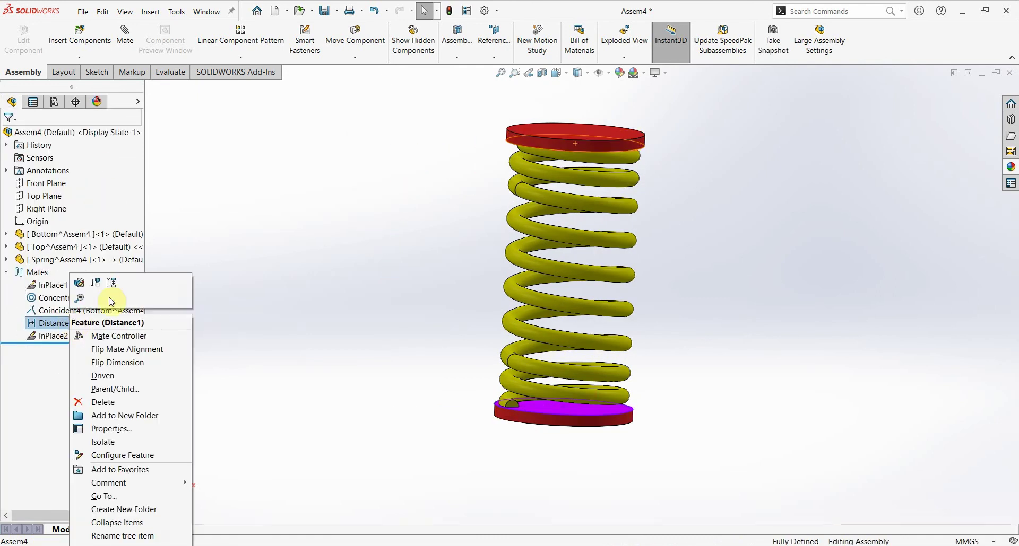
pyautogui.click(99, 279)
pyautogui.scroll(3, 637, 245)
pyautogui.scroll(-2, 652, 257)
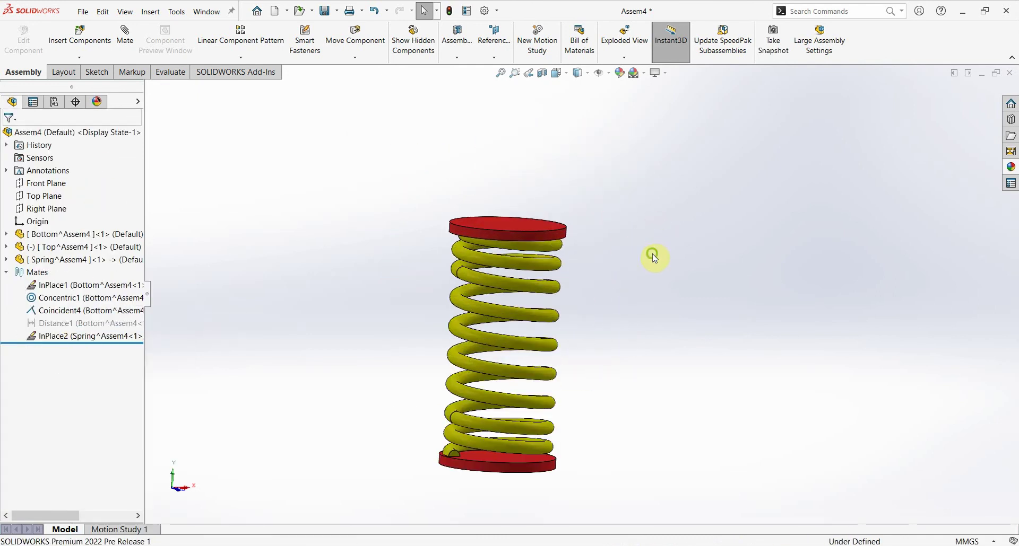
pyautogui.moveTo(539, 254); pyautogui.dragTo(552, 182)
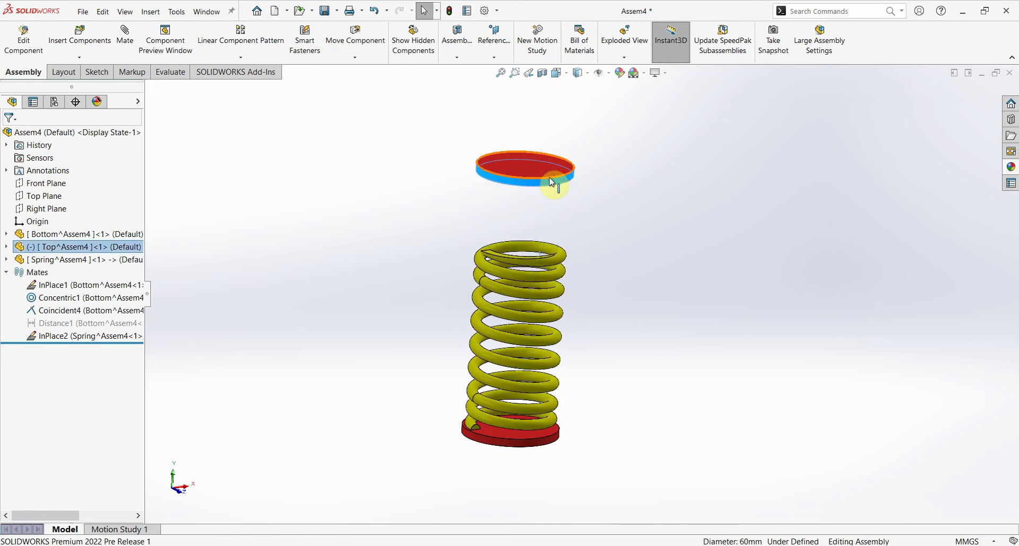
pyautogui.click(451, 12)
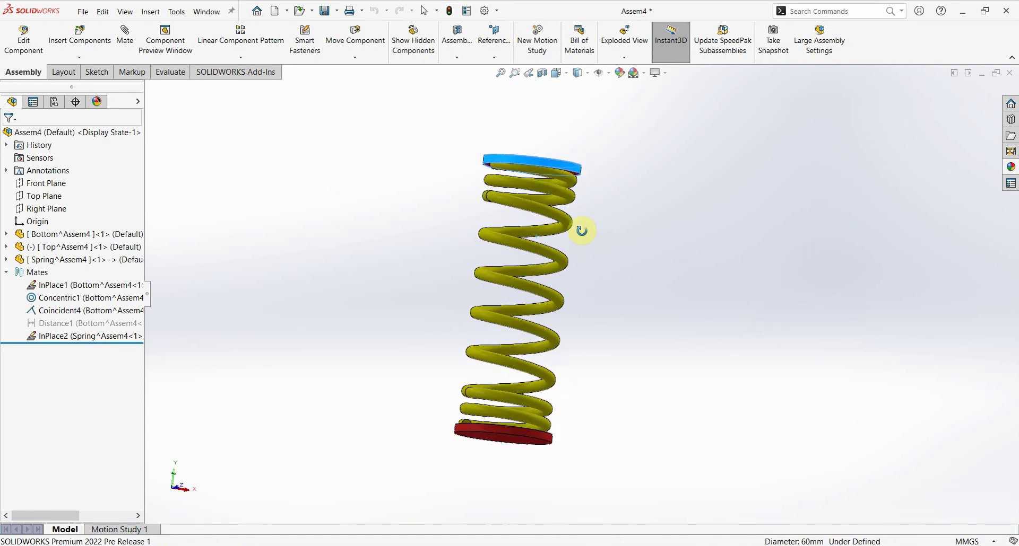
# Step: Unsuppress the Distance1 mate to fully define the assembly again
pyautogui.moveTo(582, 231); pyautogui.dragTo(564, 181, button='middle')
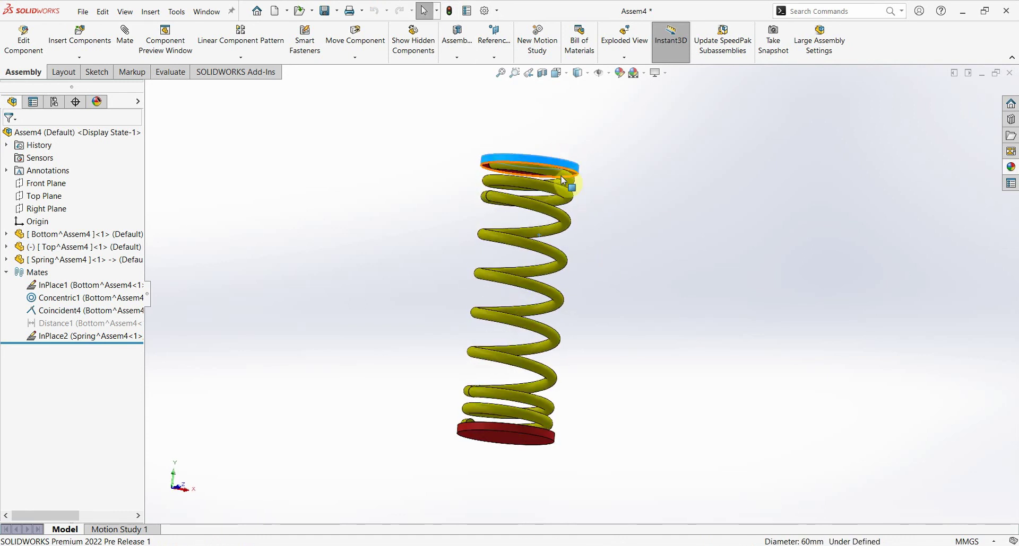
pyautogui.scroll(-5, 564, 181)
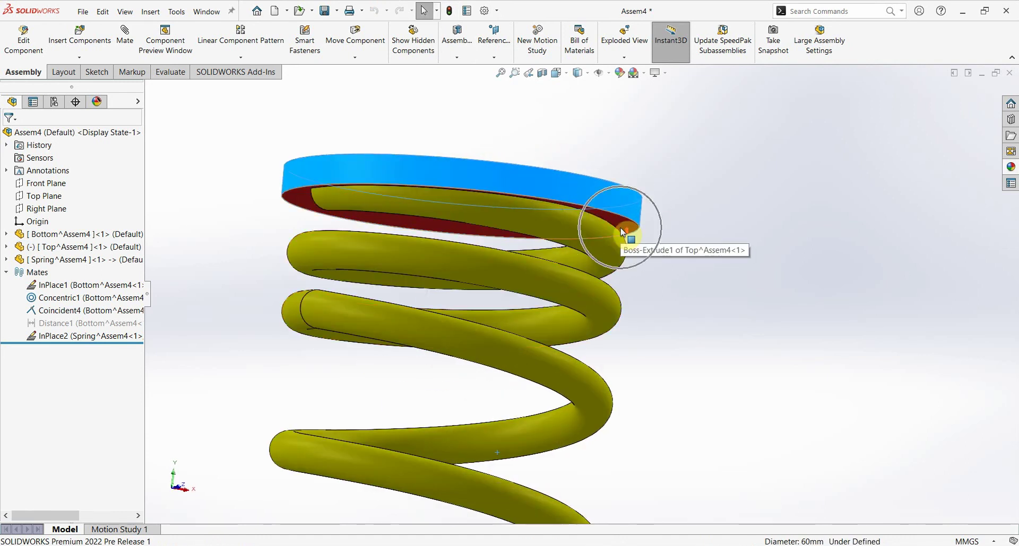
pyautogui.scroll(5, 622, 232)
pyautogui.scroll(2, 614, 278)
pyautogui.rightClick(93, 325)
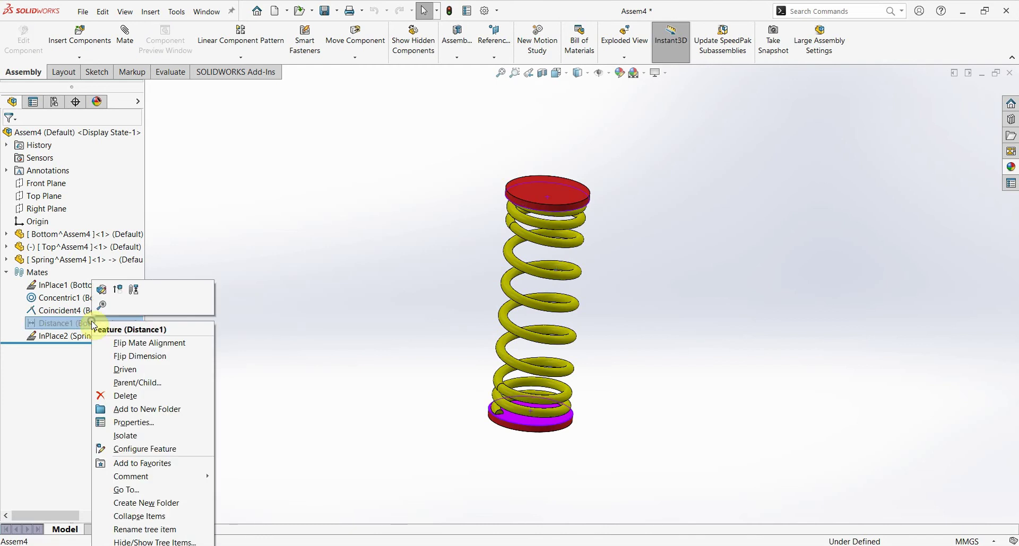
pyautogui.click(118, 289)
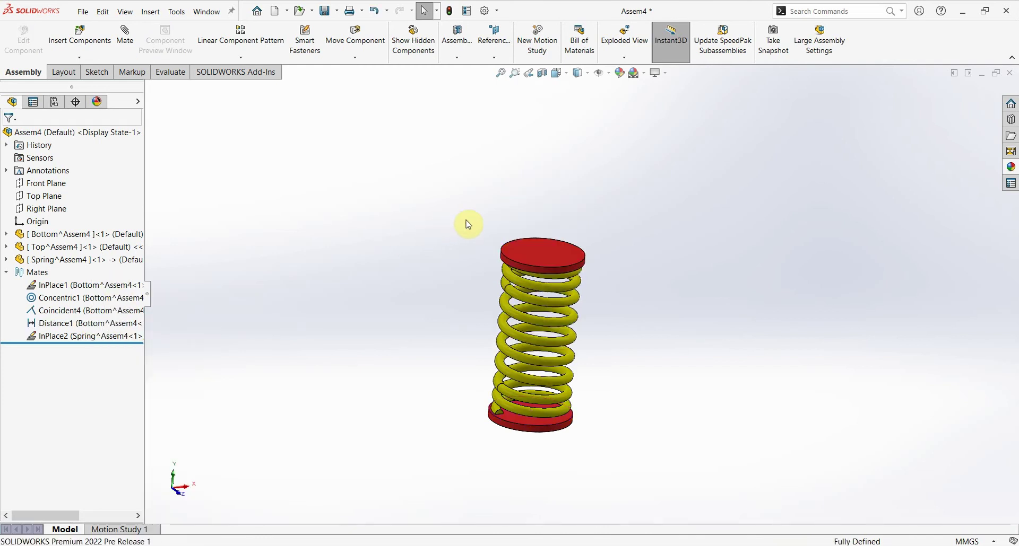
# Step: Drag Distance1's handle to raise the top plate, increasing the spacing to 163.63
pyautogui.click(574, 322)
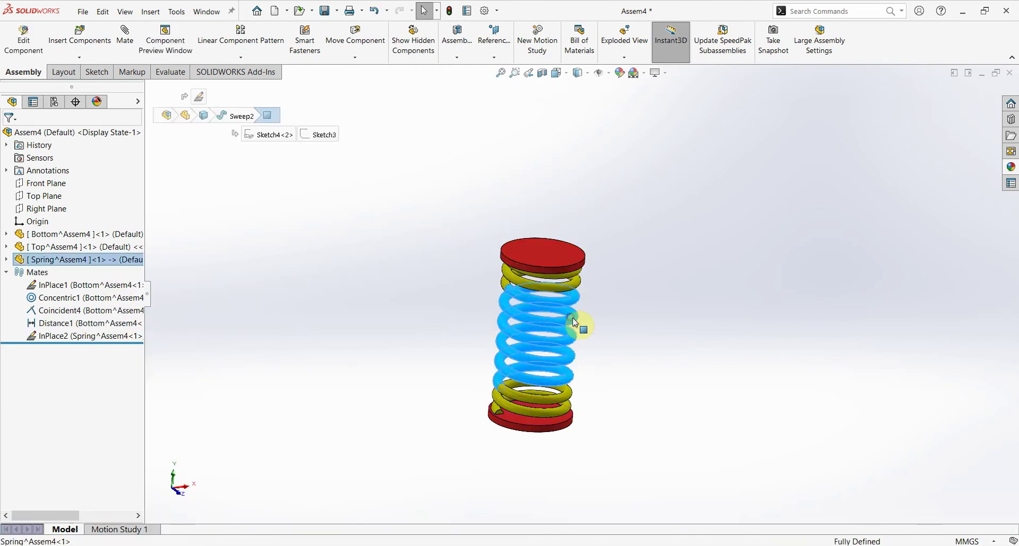
pyautogui.click(614, 345)
pyautogui.click(119, 324)
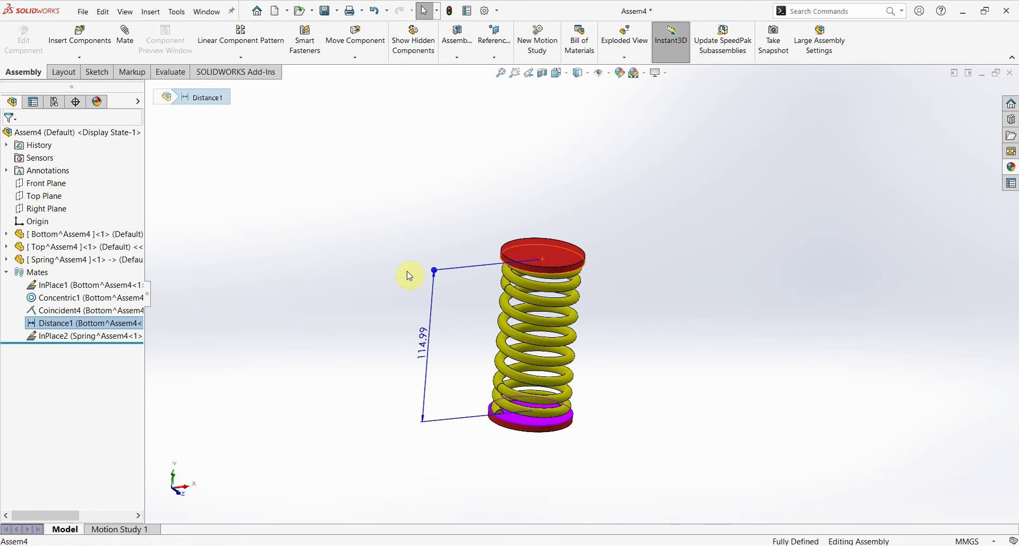
pyautogui.moveTo(434, 273)
pyautogui.mouseDown()
pyautogui.moveTo(436, 198)
pyautogui.moveTo(436, 249)
pyautogui.moveTo(443, 235)
pyautogui.mouseUp()
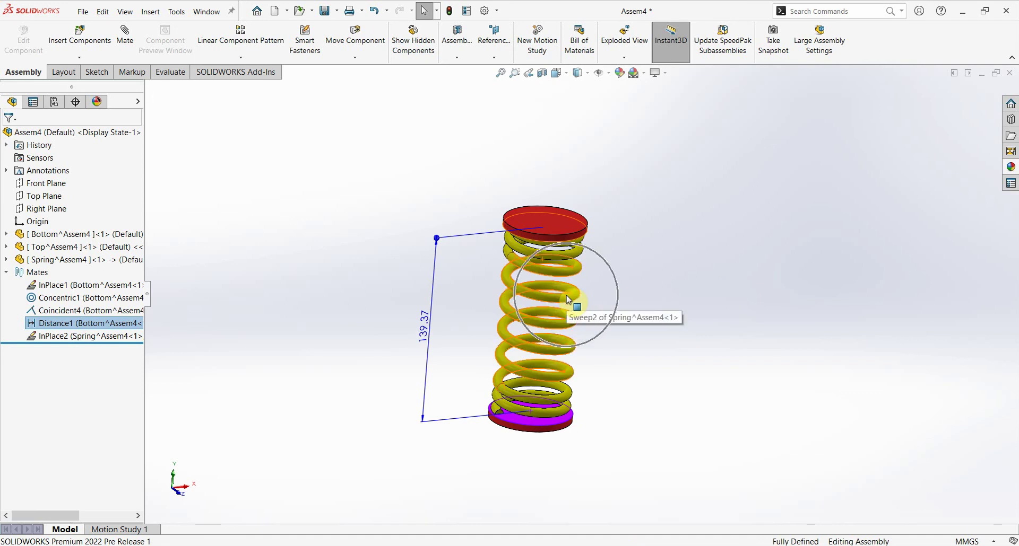
pyautogui.click(620, 331)
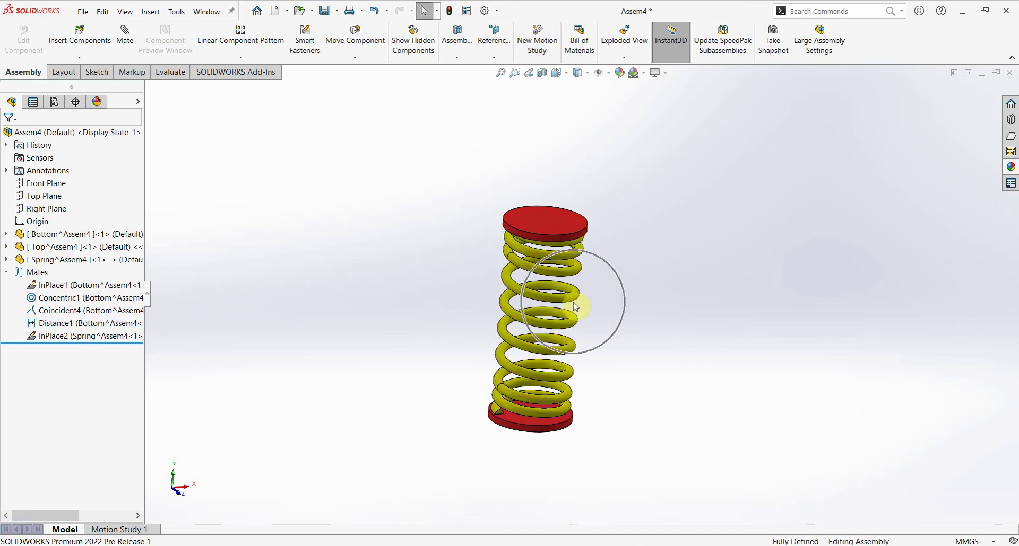
pyautogui.scroll(-3, 556, 333)
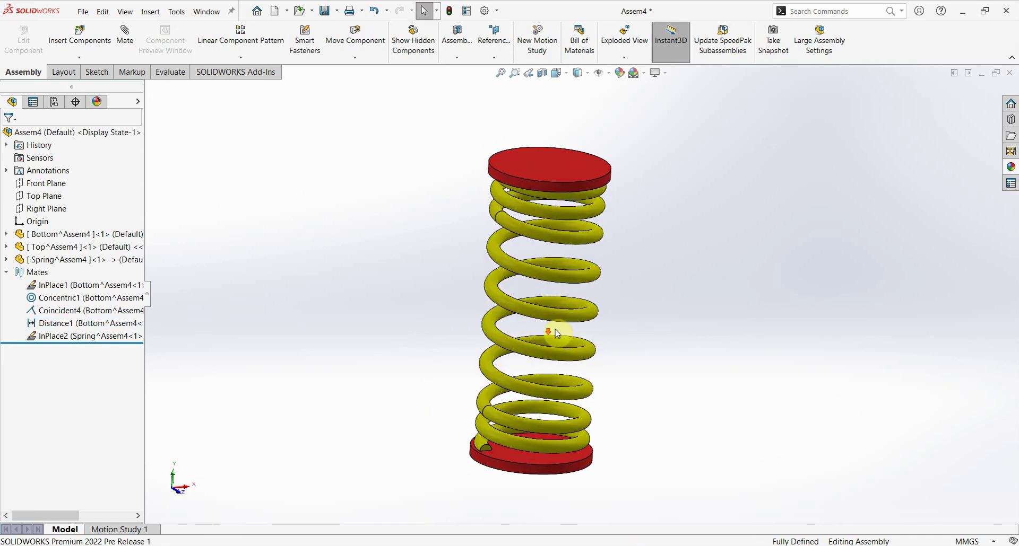
pyautogui.scroll(1, 556, 333)
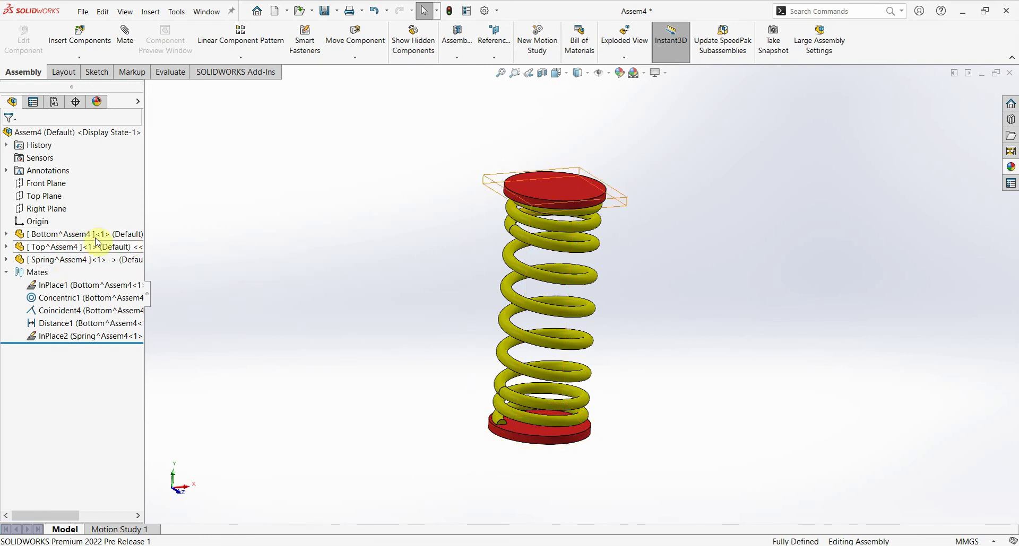
# Step: Save All for Assem4, storing its virtual components internally
pyautogui.click(326, 11)
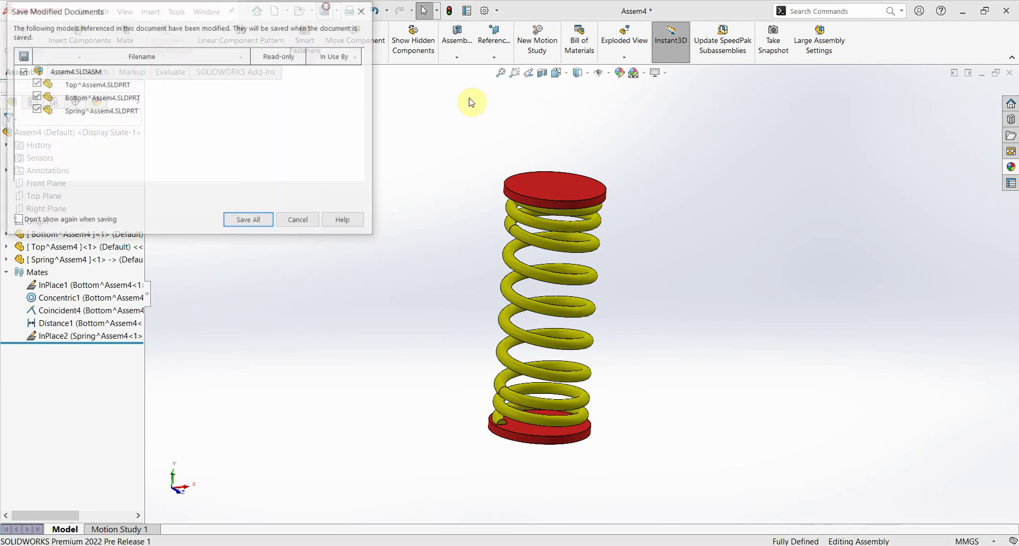
pyautogui.click(254, 222)
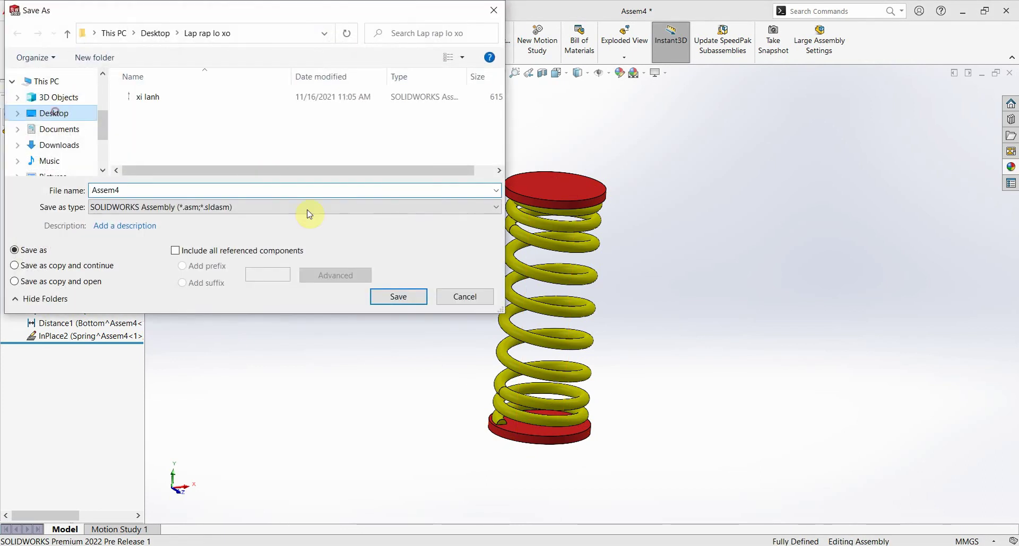
pyautogui.click(404, 296)
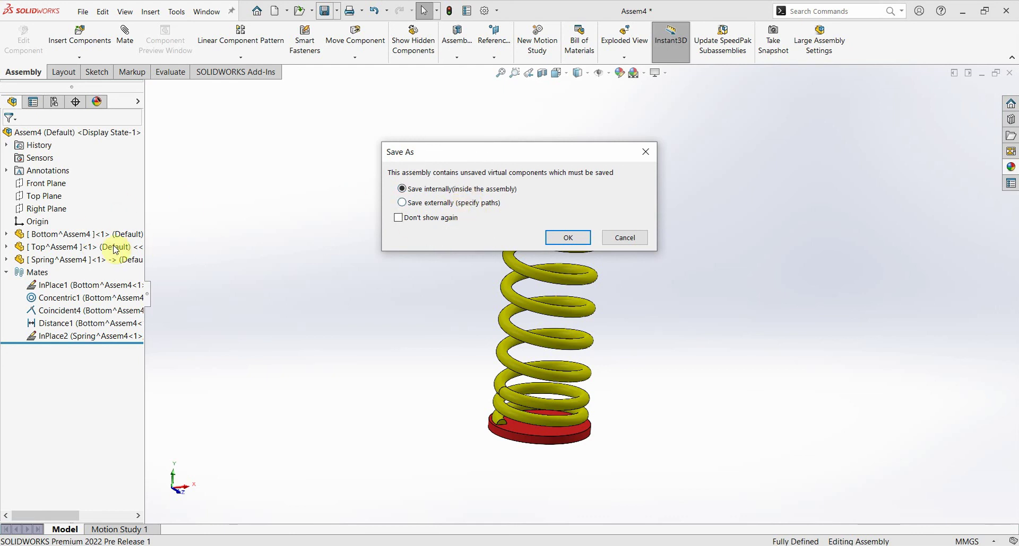
pyautogui.click(81, 264)
pyautogui.click(568, 238)
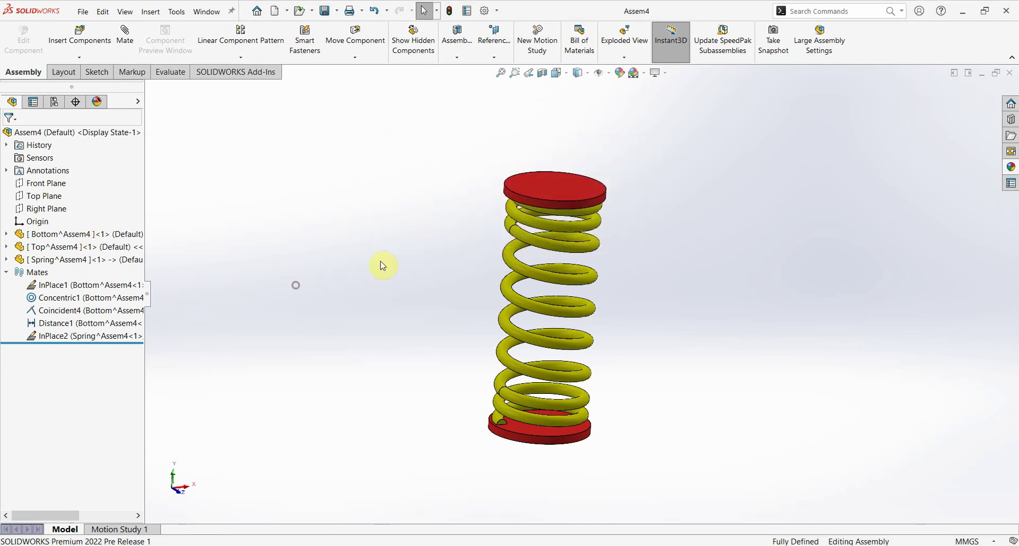
# Step: Save the Spring component as its own external part file on the Desktop
pyautogui.click(87, 264)
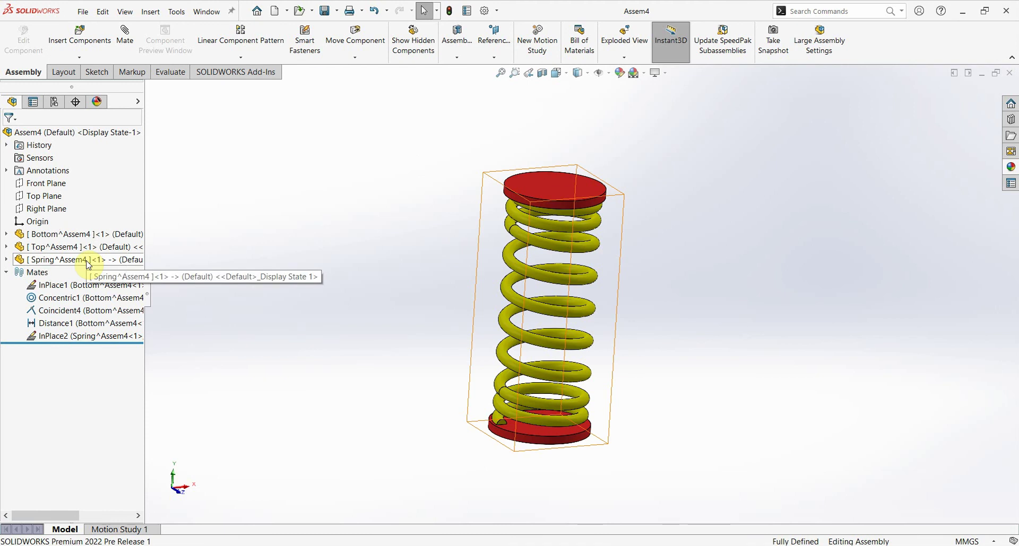
pyautogui.click(87, 264)
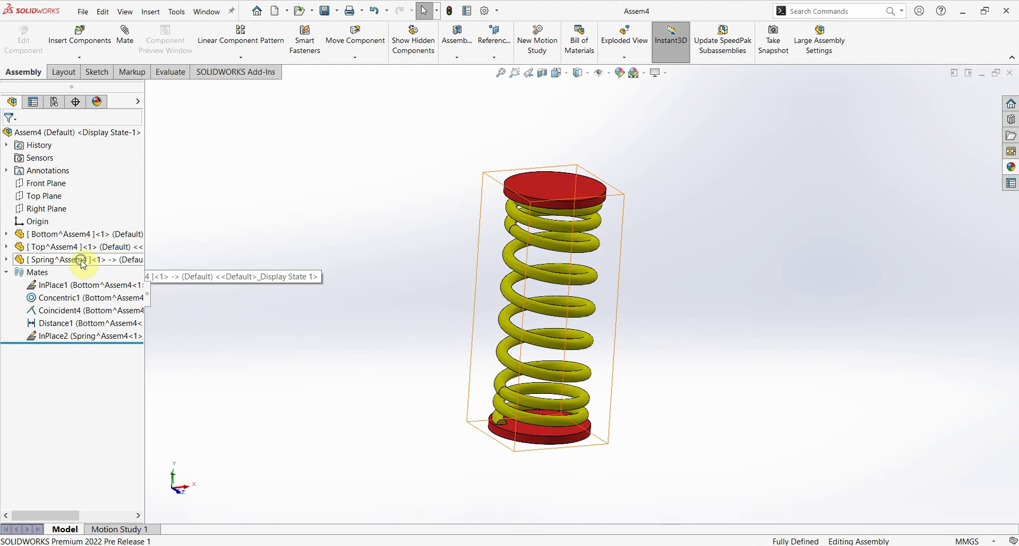
pyautogui.rightClick(82, 264)
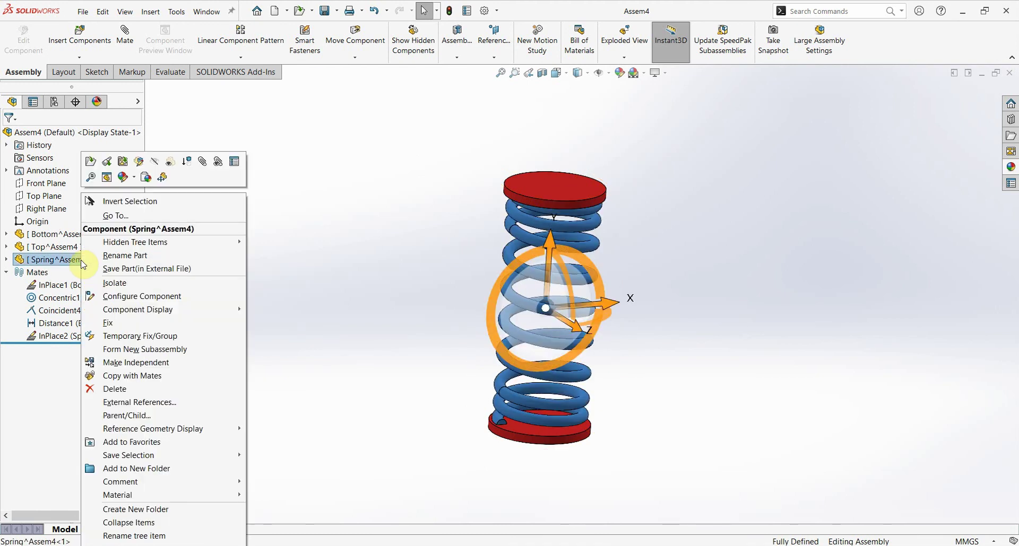
pyautogui.click(159, 271)
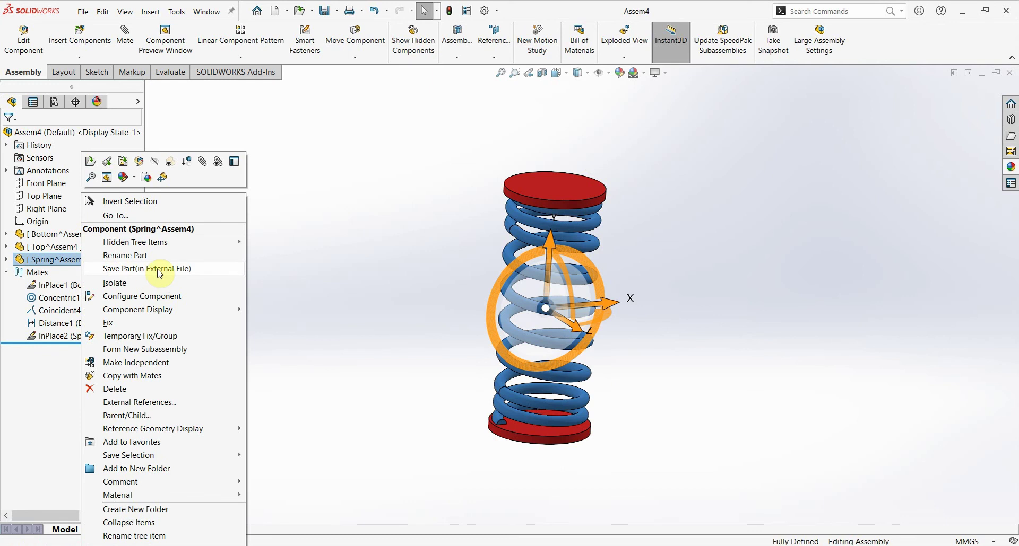
pyautogui.click(159, 272)
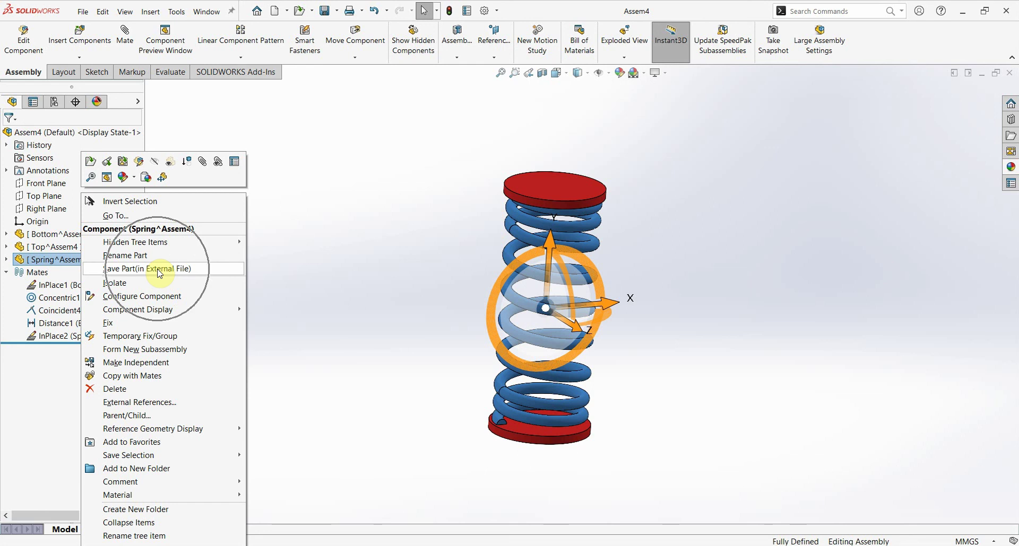
pyautogui.click(159, 272)
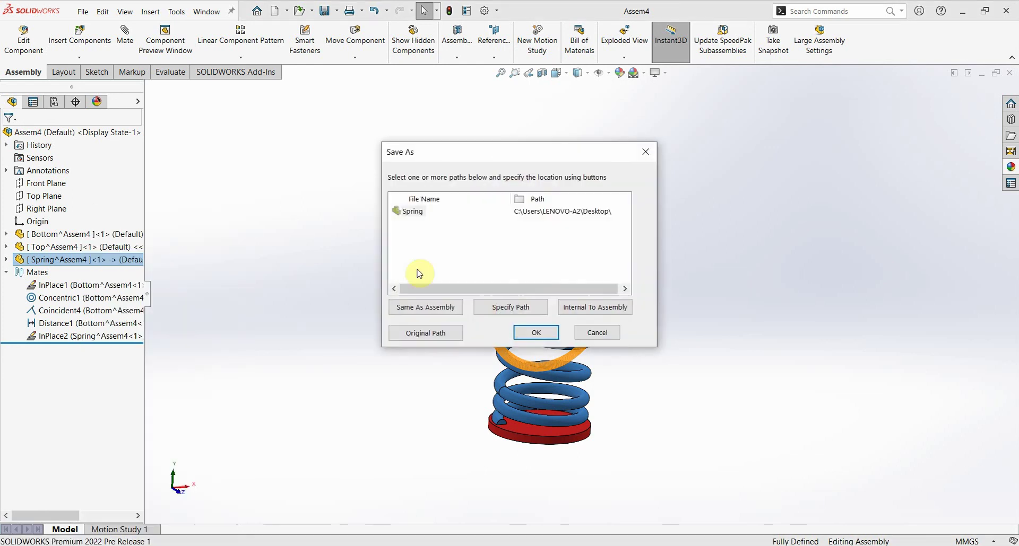
pyautogui.click(599, 215)
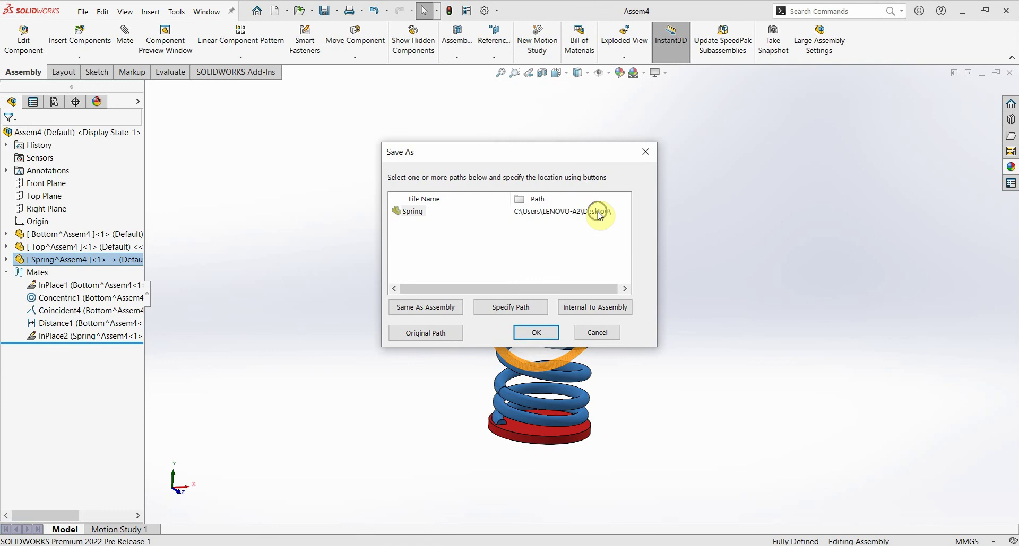
pyautogui.click(600, 215)
pyautogui.click(544, 333)
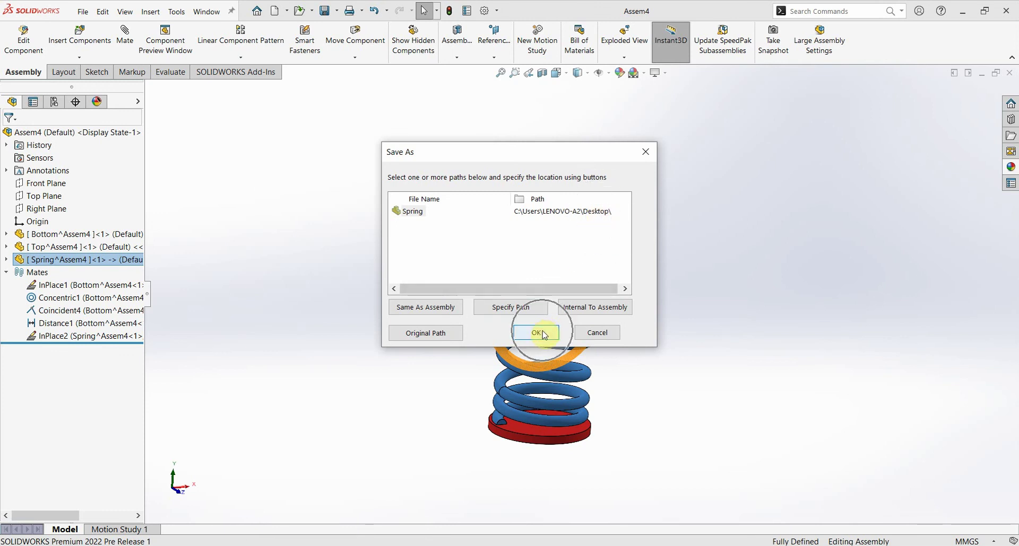
pyautogui.click(303, 264)
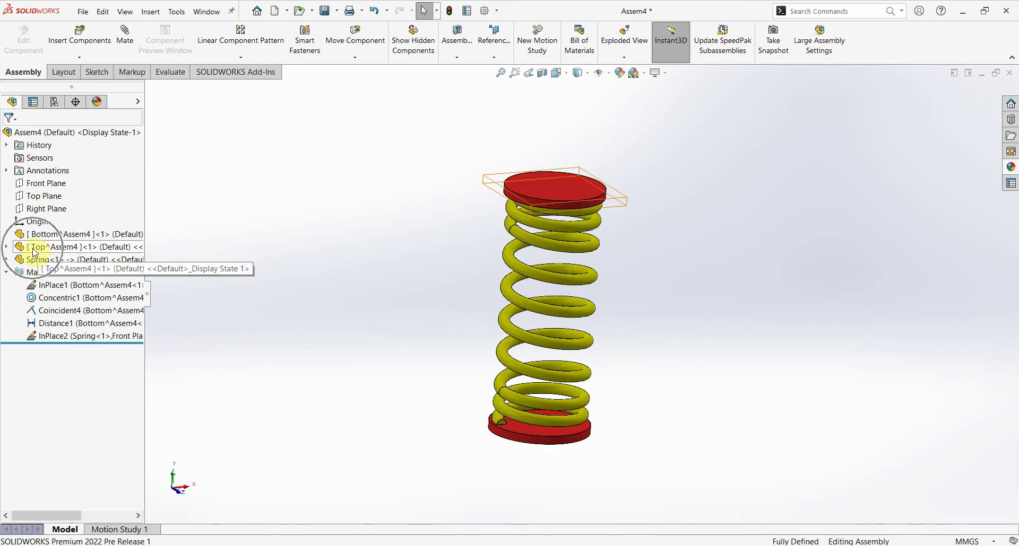
# Step: Switch to the xi lanh assembly window
pyautogui.click(32, 268)
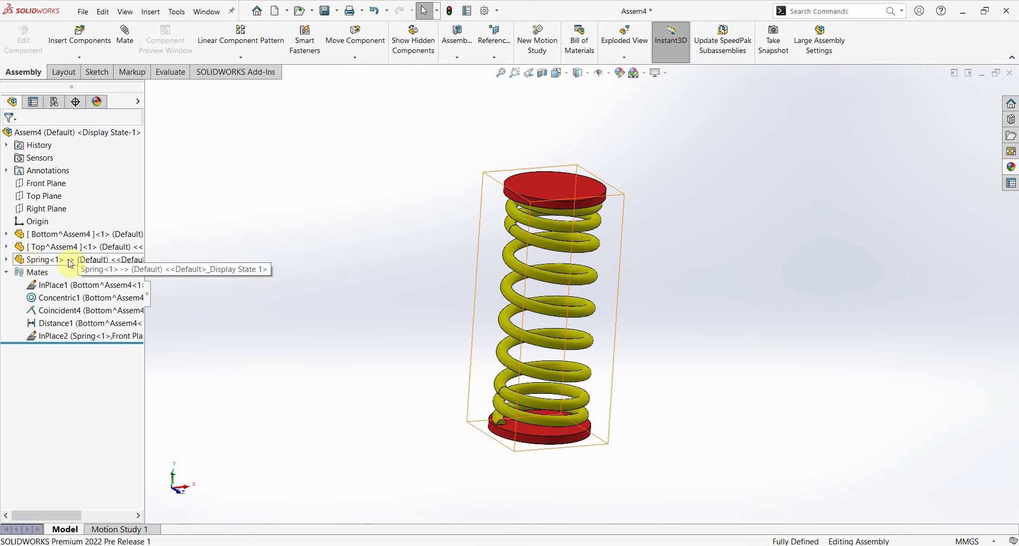
pyautogui.click(207, 11)
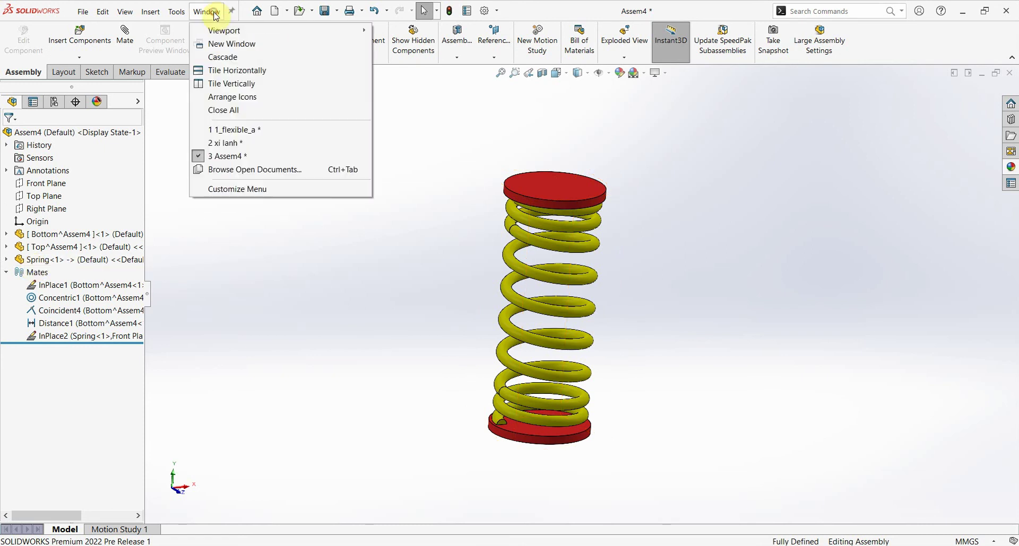
pyautogui.click(235, 143)
# Step: Insert the Spring part file and place it beside the piston rod
pyautogui.scroll(-3, 615, 359)
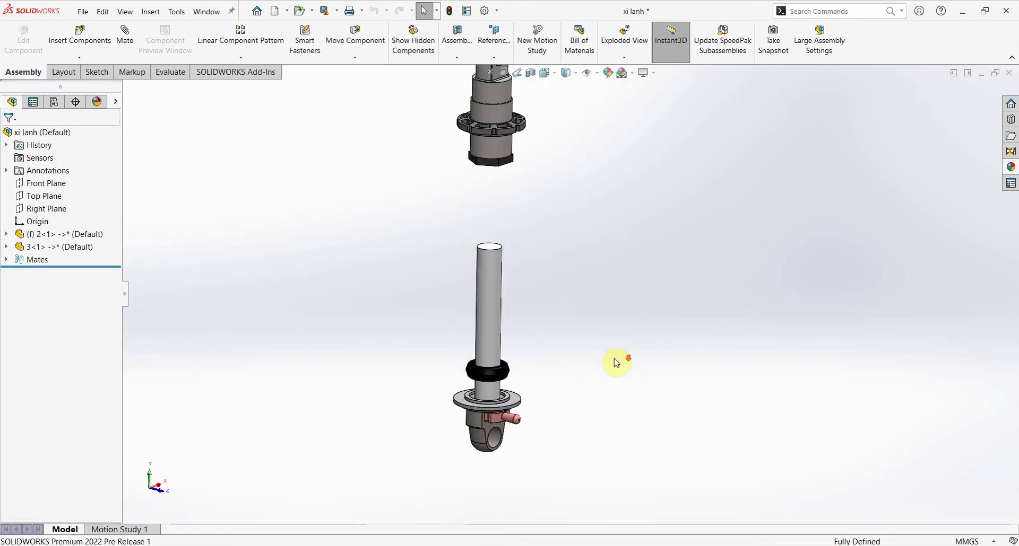
pyautogui.scroll(2, 594, 328)
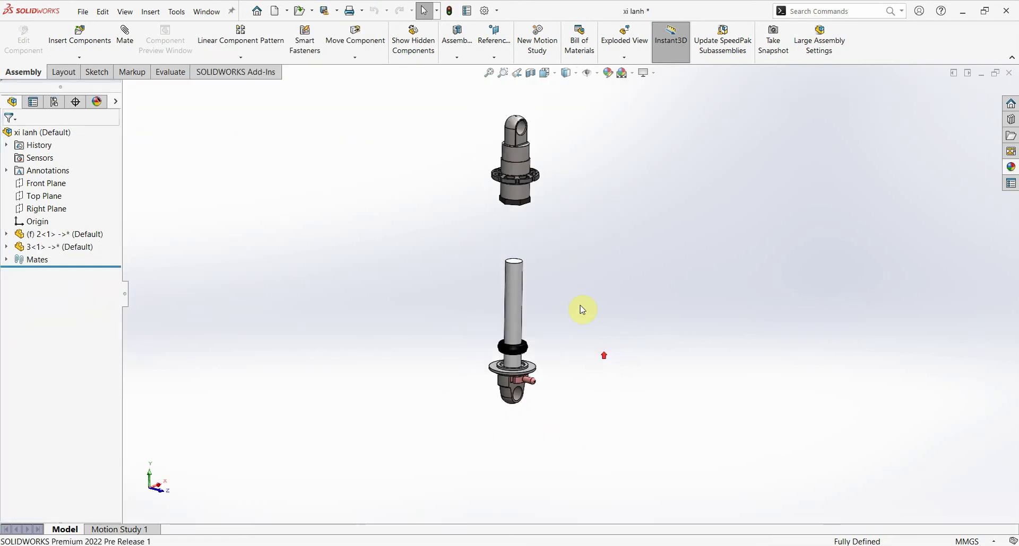
pyautogui.click(77, 42)
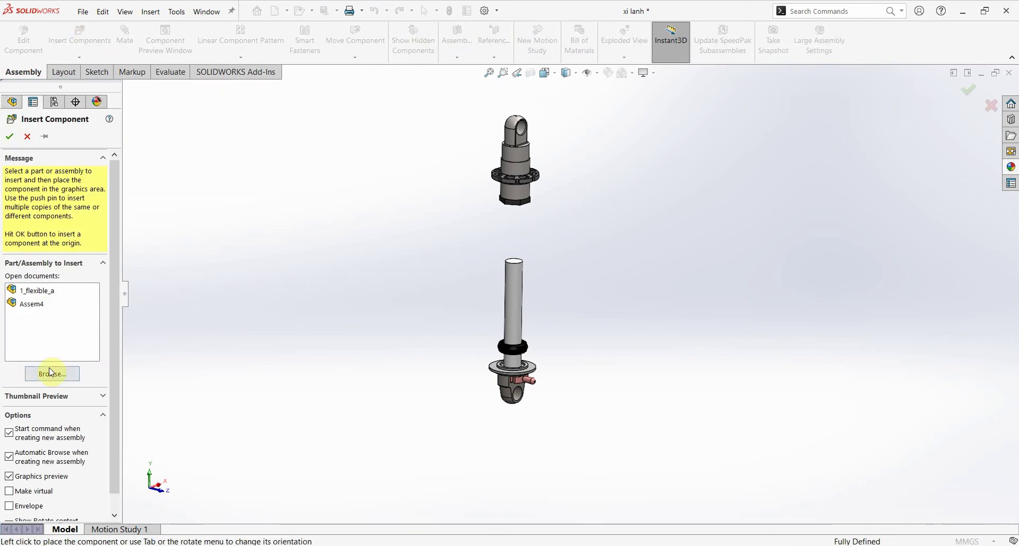
pyautogui.click(49, 374)
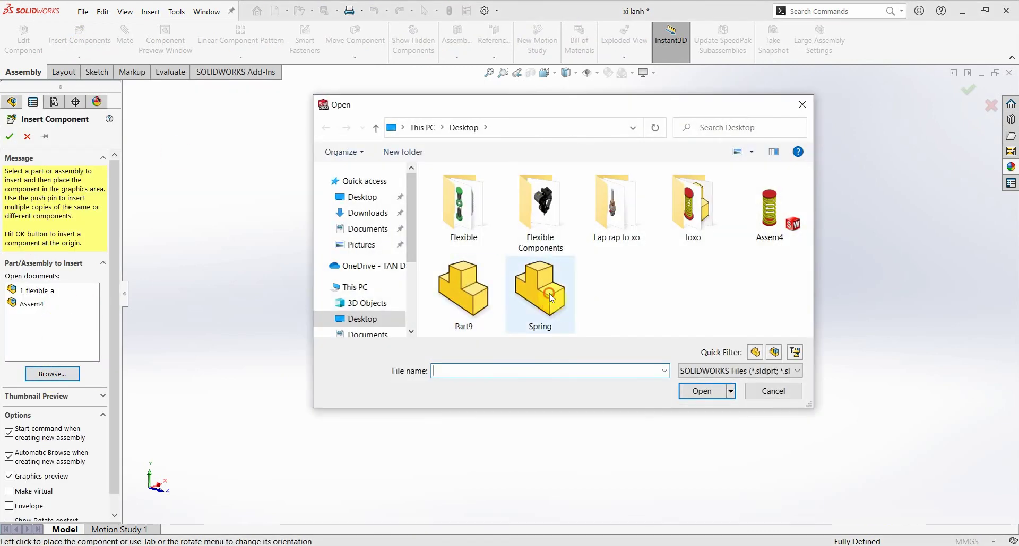
pyautogui.click(553, 267)
pyautogui.doubleClick(562, 254)
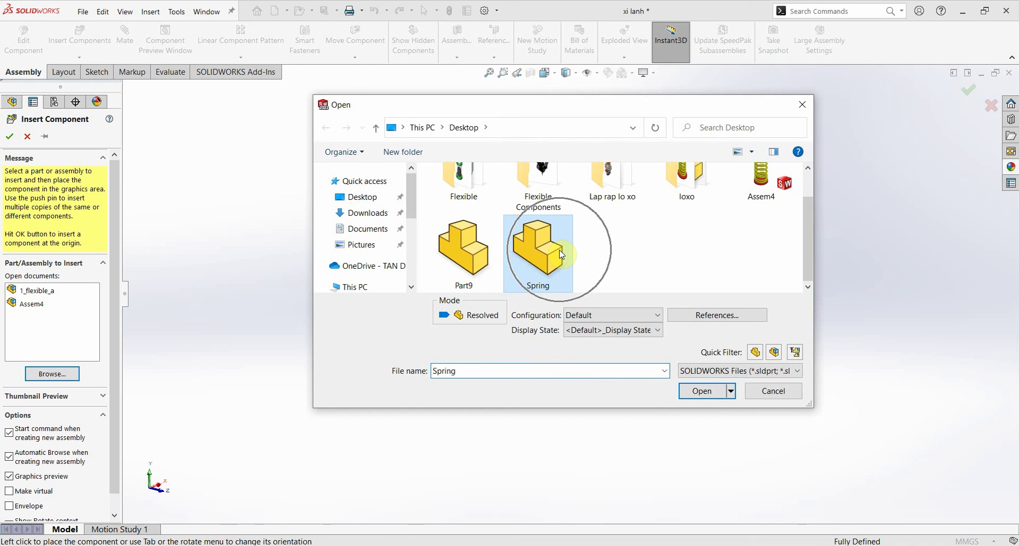
pyautogui.click(707, 394)
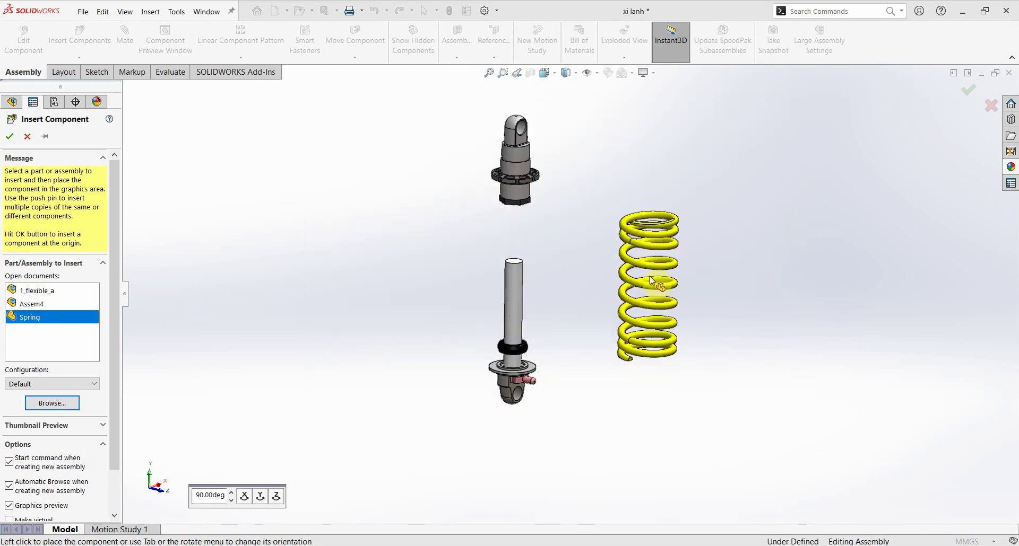
pyautogui.click(654, 281)
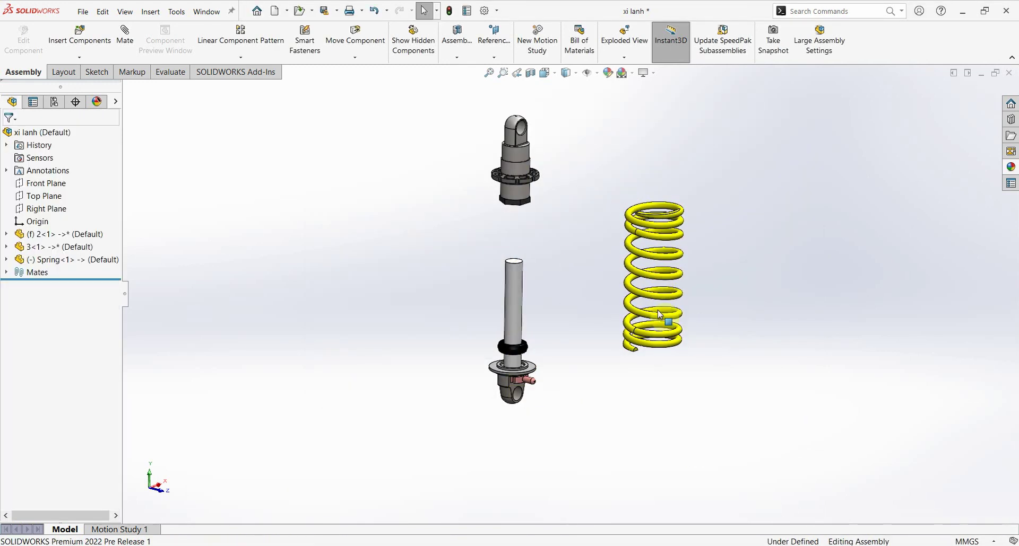
pyautogui.moveTo(698, 358); pyautogui.dragTo(709, 366, button='middle')
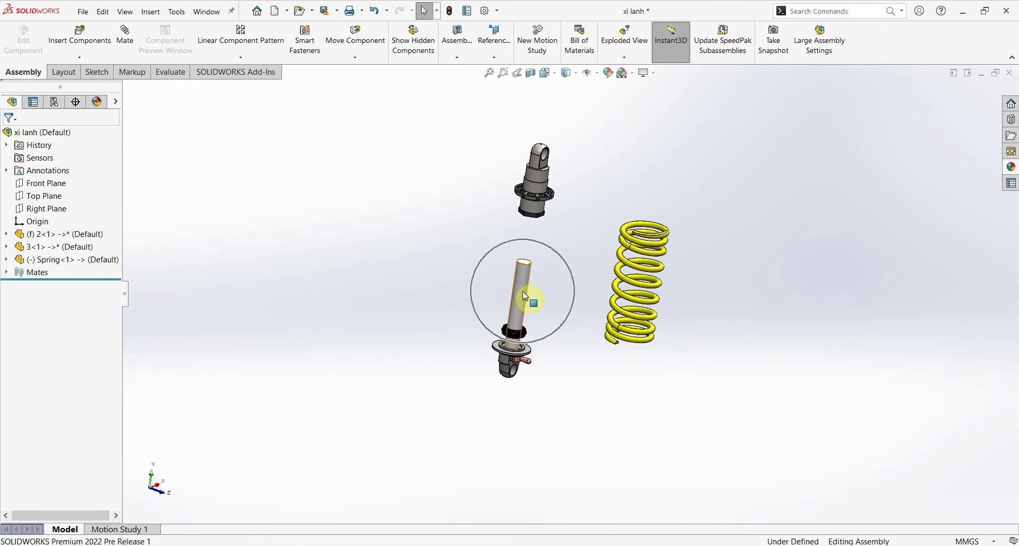
pyautogui.scroll(-3, 608, 336)
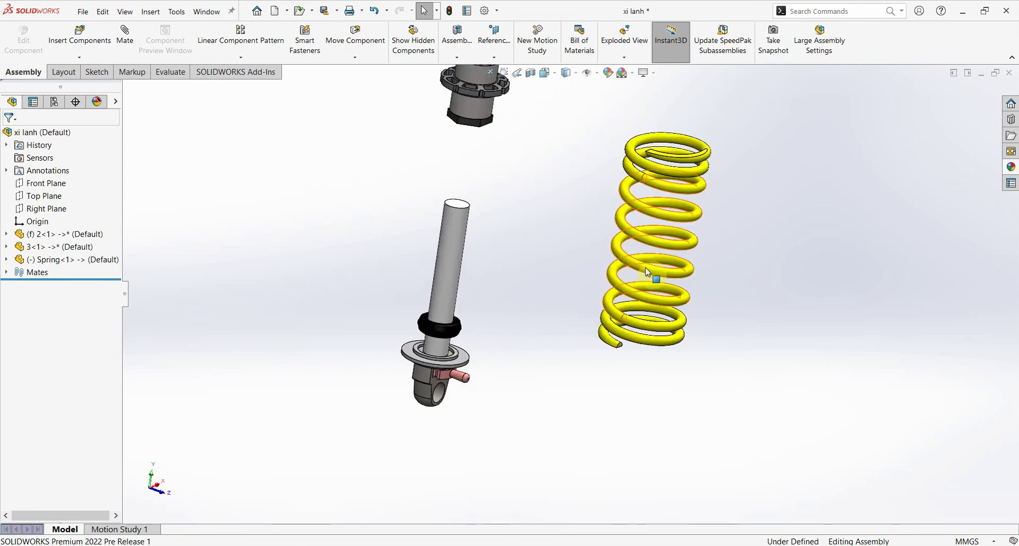
pyautogui.moveTo(647, 327); pyautogui.dragTo(642, 327, button='middle')
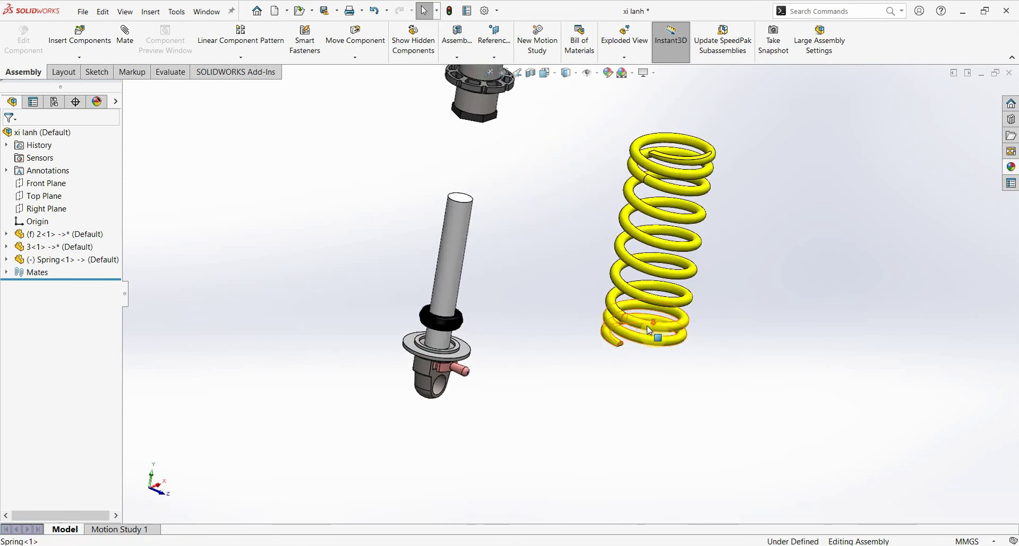
pyautogui.scroll(-3, 642, 328)
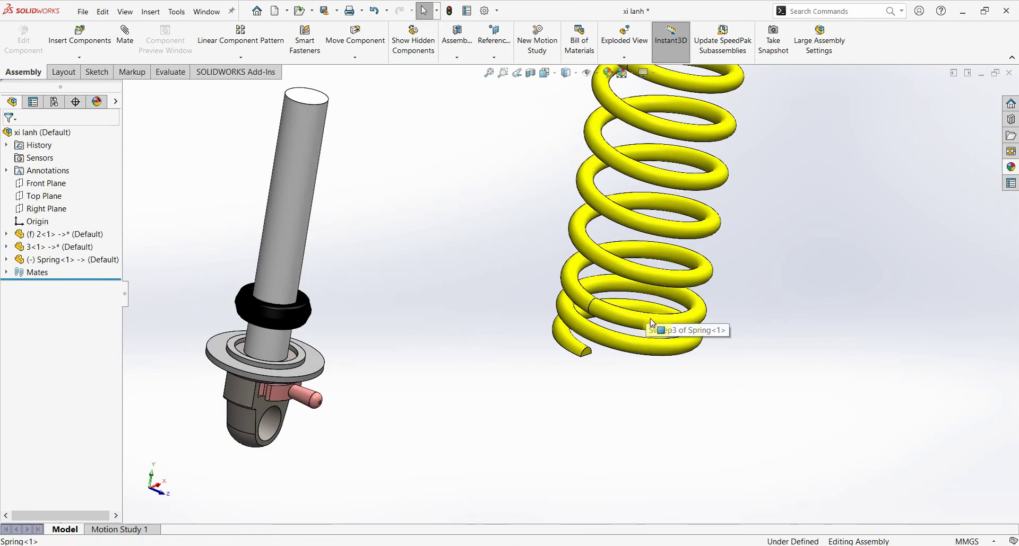
pyautogui.scroll(3, 636, 297)
pyautogui.scroll(-1, 613, 221)
# Step: Edit the Spring part in place within the xi lanh assembly
pyautogui.rightClick(614, 243)
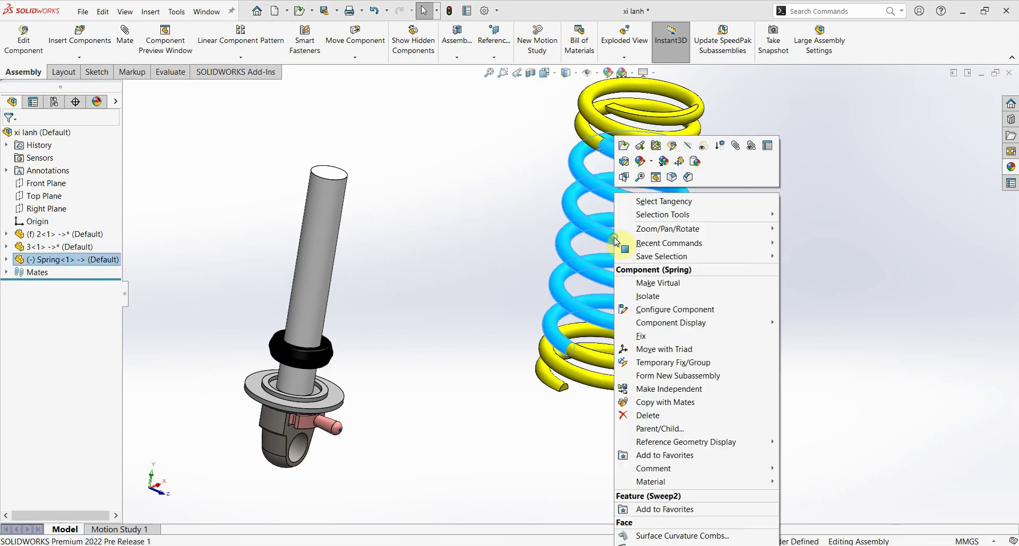
pyautogui.click(672, 145)
pyautogui.click(586, 292)
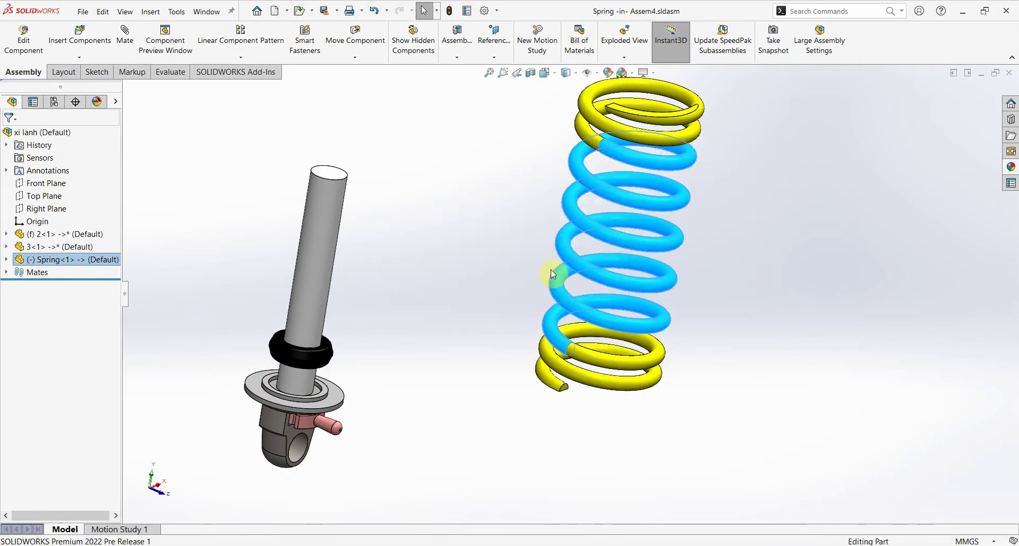
pyautogui.click(7, 260)
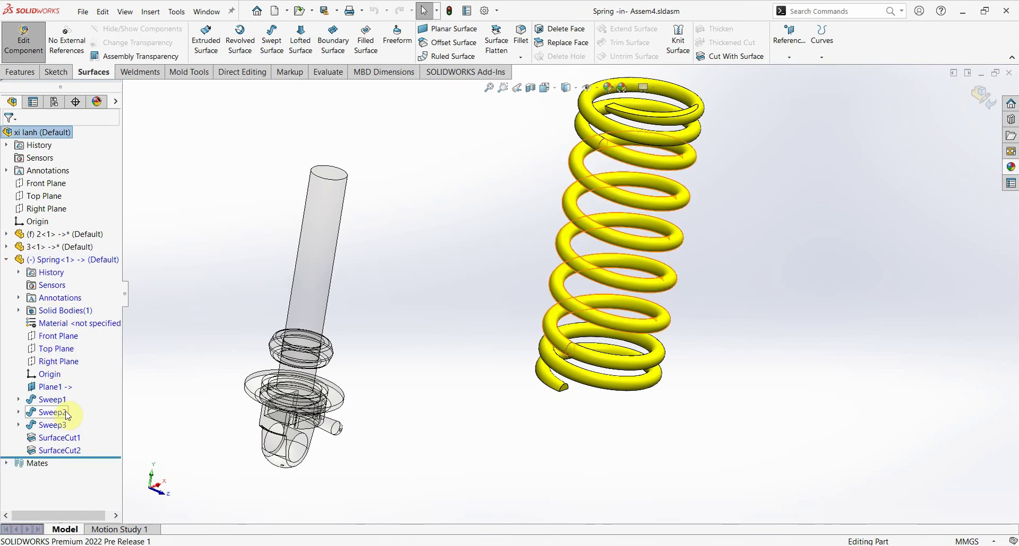
# Step: Sketch a vertical construction line up from the origin on the spring's Front Plane
pyautogui.click(59, 339)
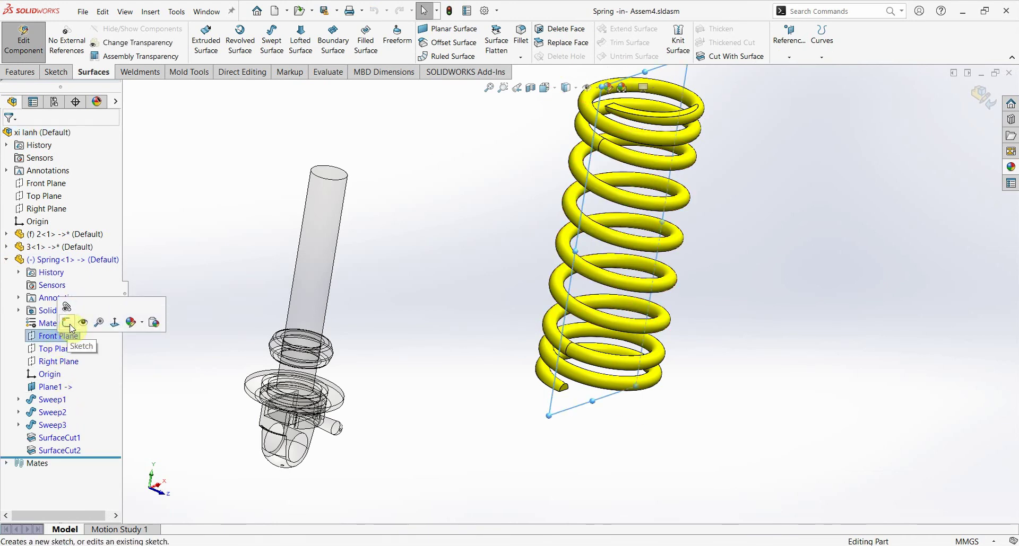
pyautogui.click(71, 322)
pyautogui.scroll(-3, 525, 325)
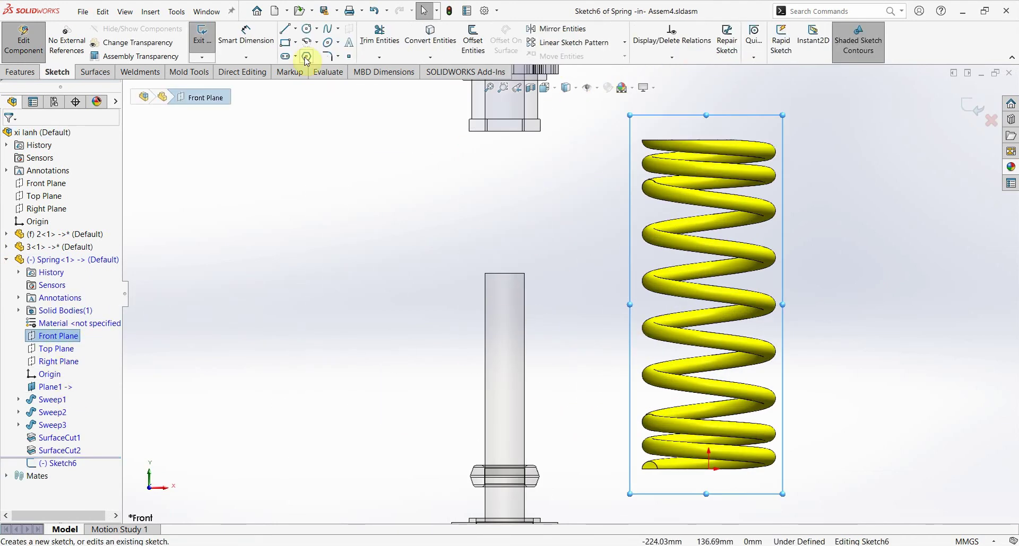
pyautogui.click(296, 34)
pyautogui.click(308, 37)
pyautogui.click(708, 467)
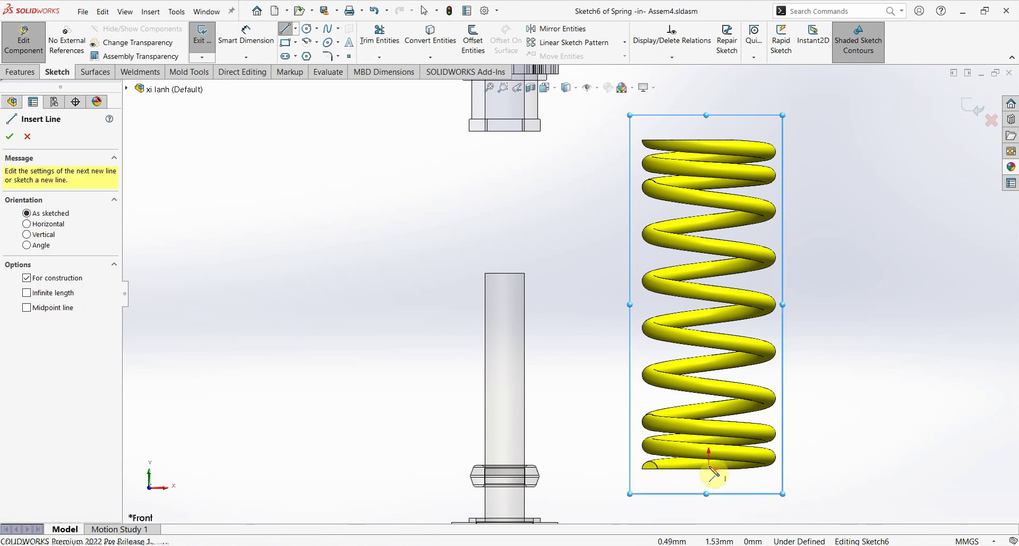
pyautogui.click(709, 392)
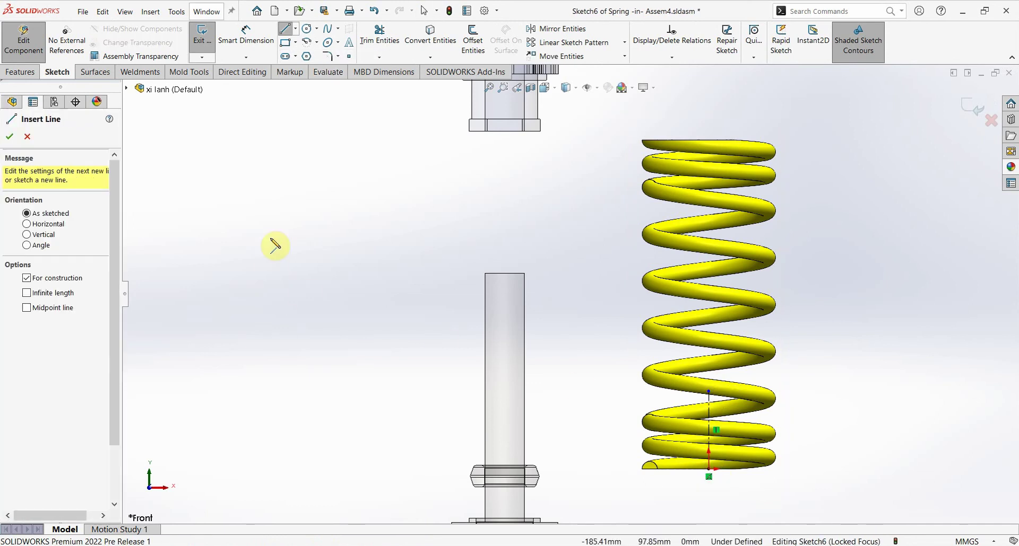
pyautogui.click(977, 108)
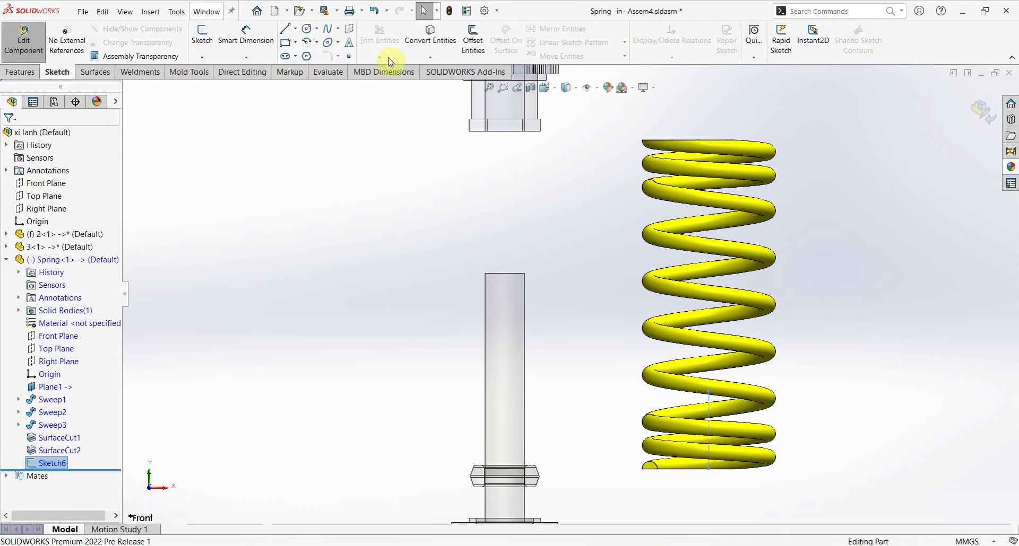
# Step: Create reference Axis1 along the vertical construction line
pyautogui.click(20, 72)
pyautogui.click(696, 54)
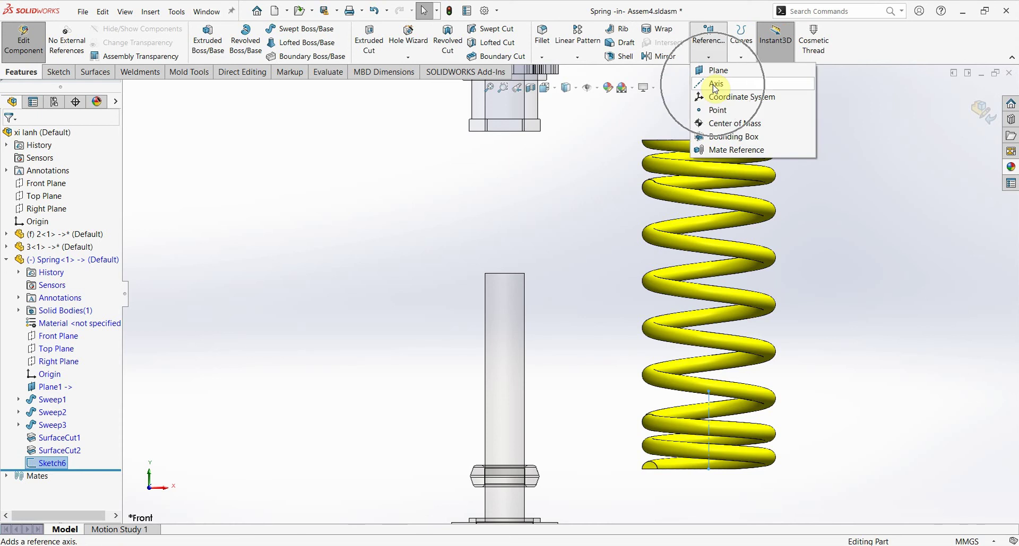
pyautogui.click(715, 85)
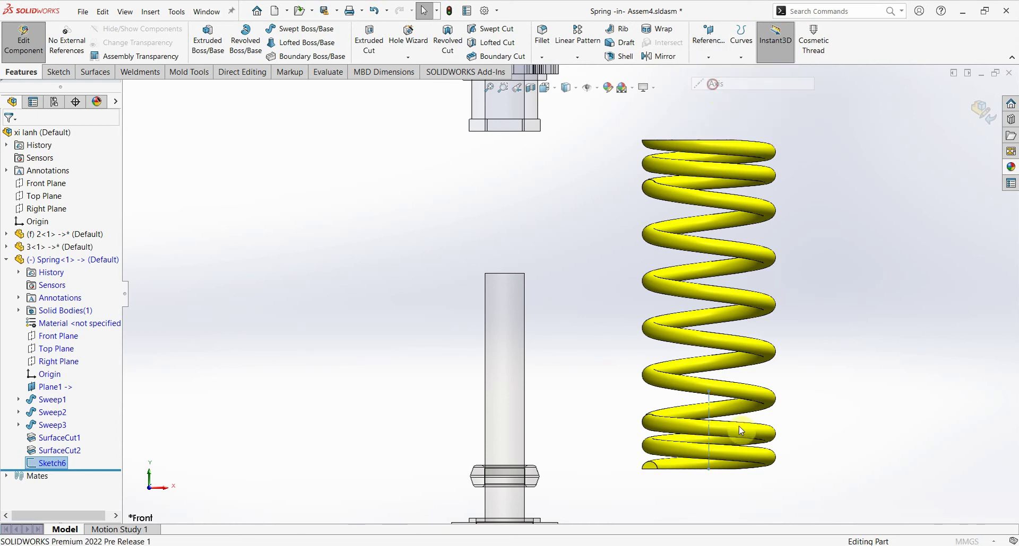
pyautogui.click(710, 420)
pyautogui.click(968, 105)
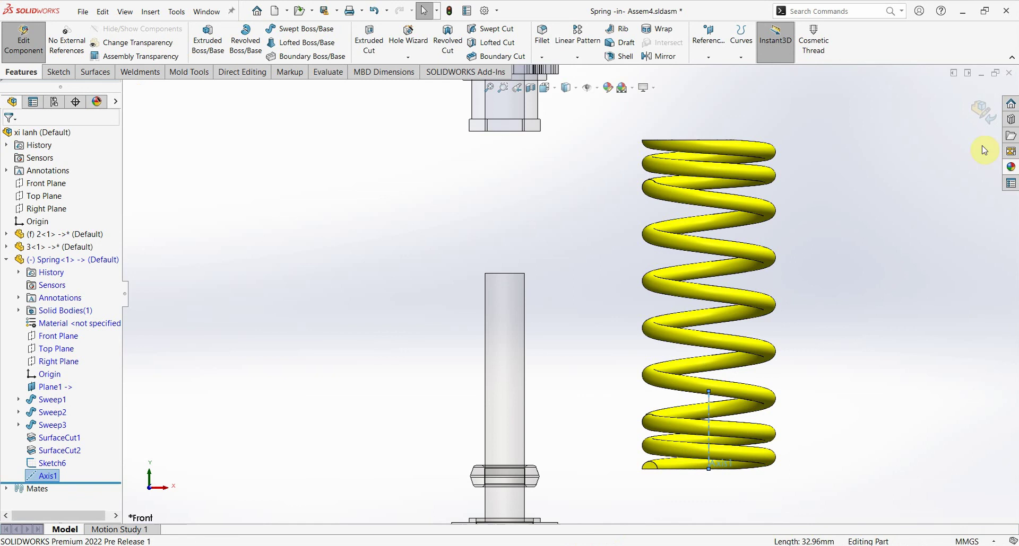
# Step: Return to the assembly and mate the spring's Axis1 concentric with the rod's cylindrical face
pyautogui.click(988, 109)
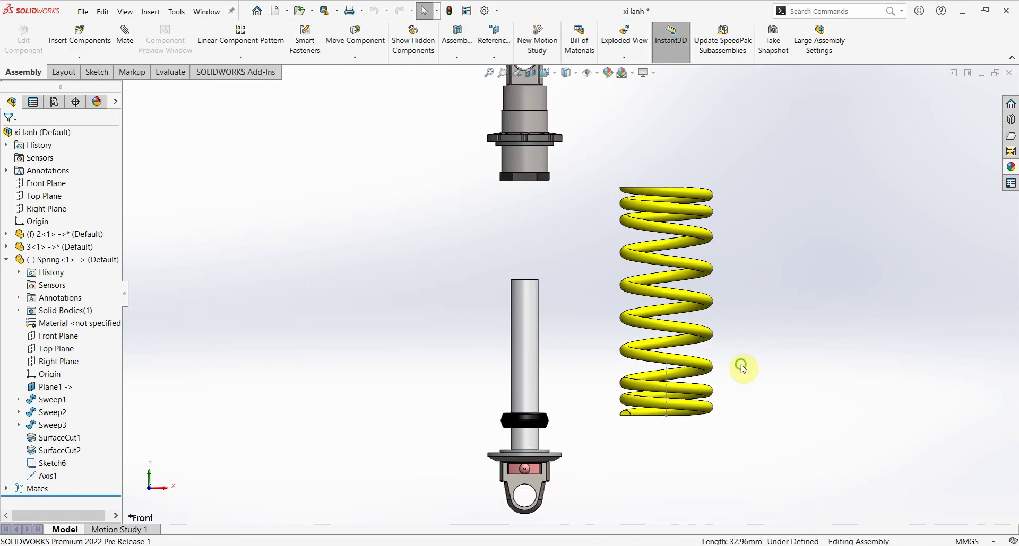
pyautogui.hotkey('ctrl', '7')
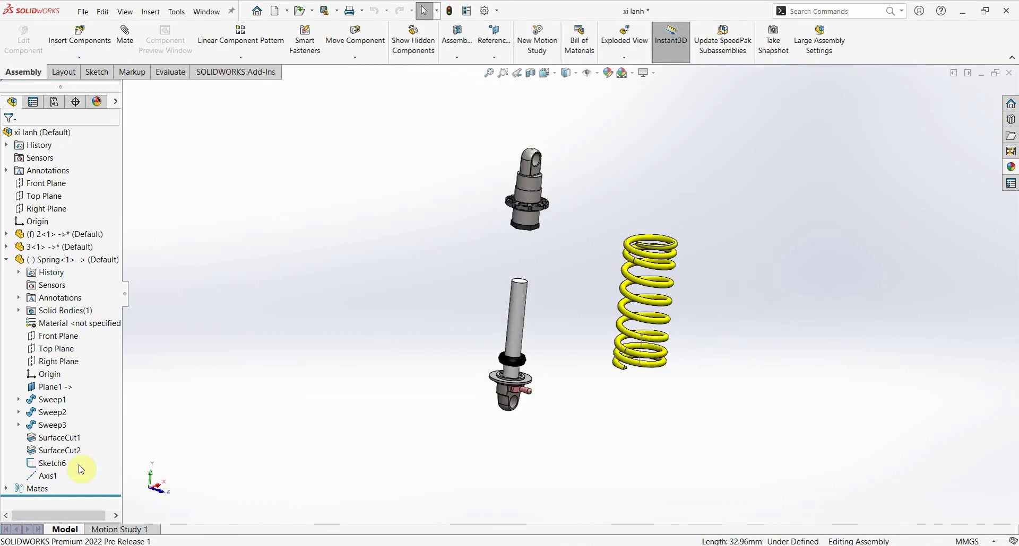
pyautogui.click(46, 480)
pyautogui.scroll(-2, 532, 358)
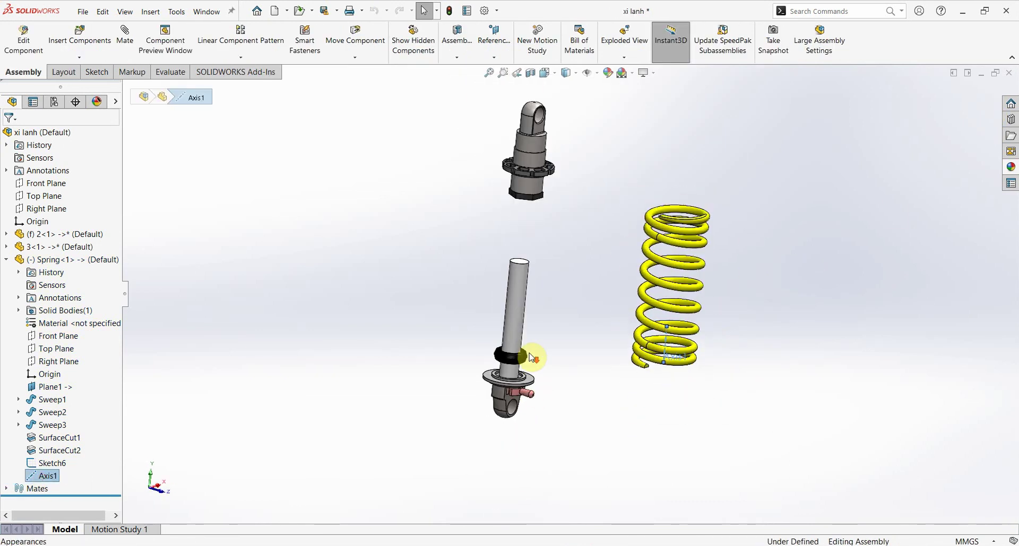
pyautogui.keyDown('ctrl'); pyautogui.click(522, 309); pyautogui.keyUp('ctrl')
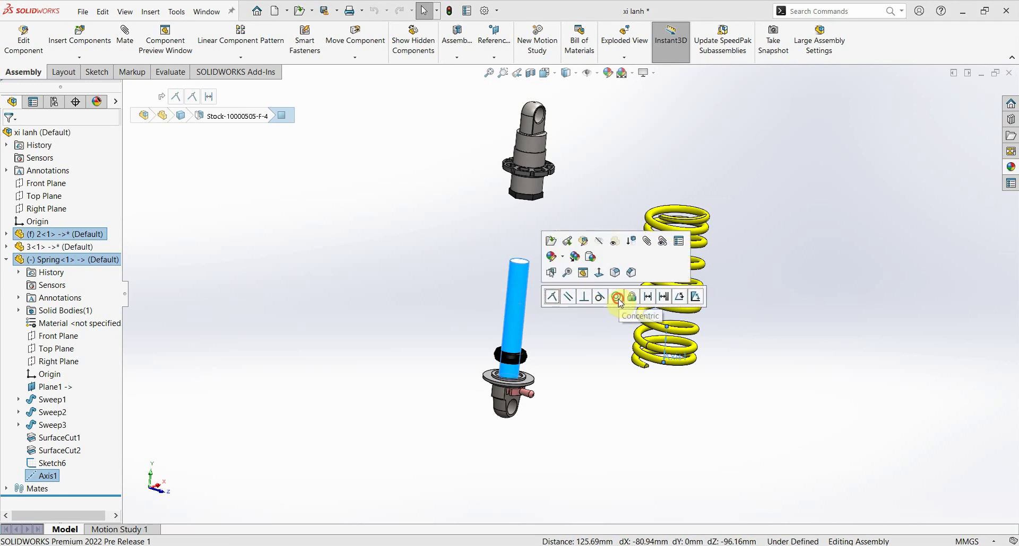
pyautogui.click(617, 298)
# Step: Add a Coincident mate seating the spring's bottom end face on the lower disc's top face
pyautogui.moveTo(477, 374); pyautogui.dragTo(499, 290, button='middle')
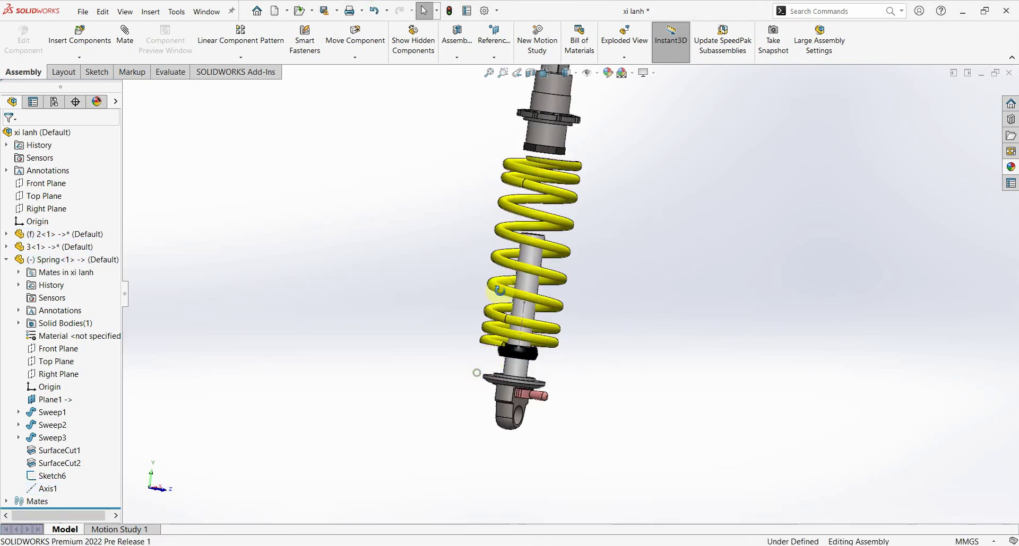
pyautogui.scroll(-3, 500, 318)
pyautogui.scroll(-3, 500, 324)
pyautogui.click(563, 366)
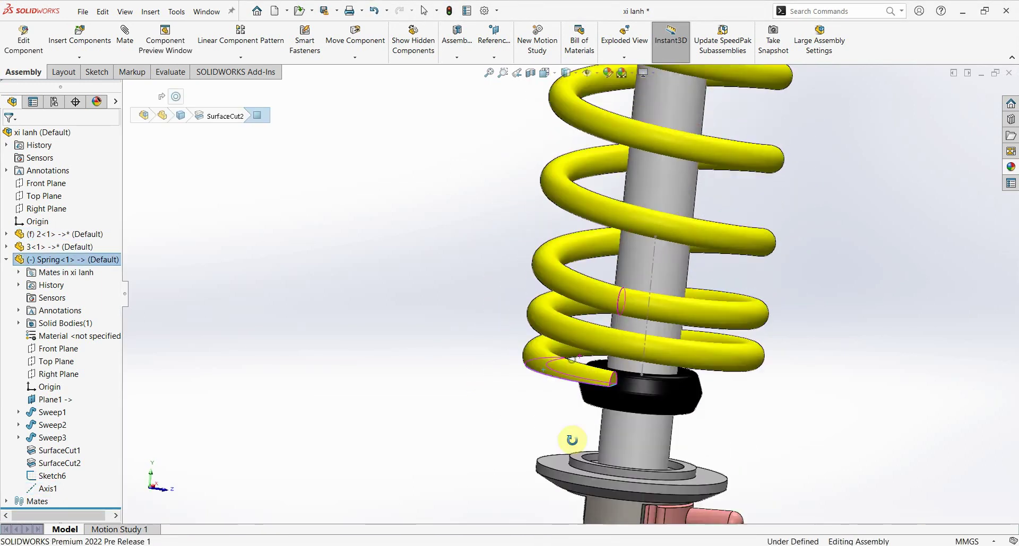
pyautogui.moveTo(571, 441); pyautogui.dragTo(576, 467, button='middle')
pyautogui.keyDown('ctrl'); pyautogui.click(576, 467); pyautogui.keyUp('ctrl')
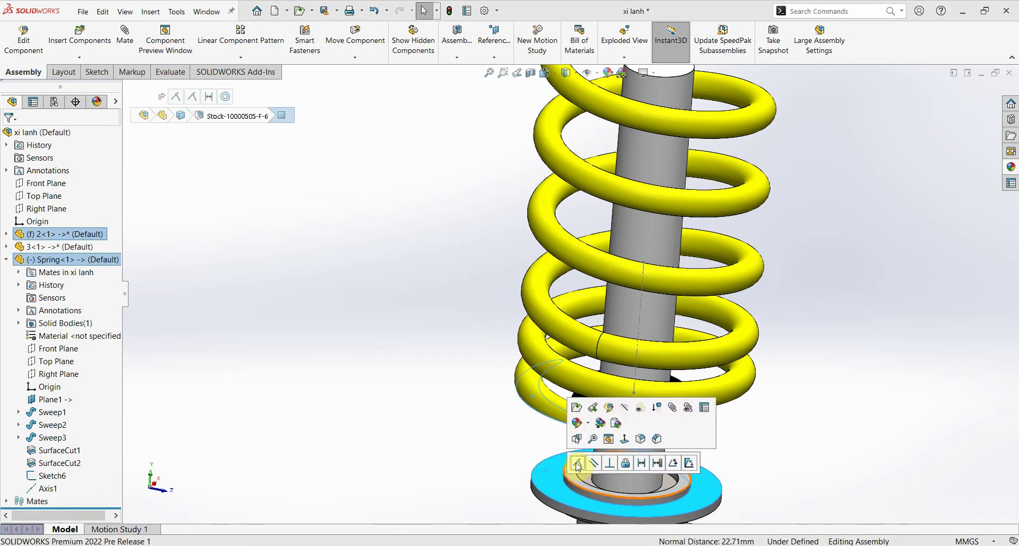
pyautogui.click(577, 464)
pyautogui.click(581, 467)
pyautogui.scroll(3, 581, 467)
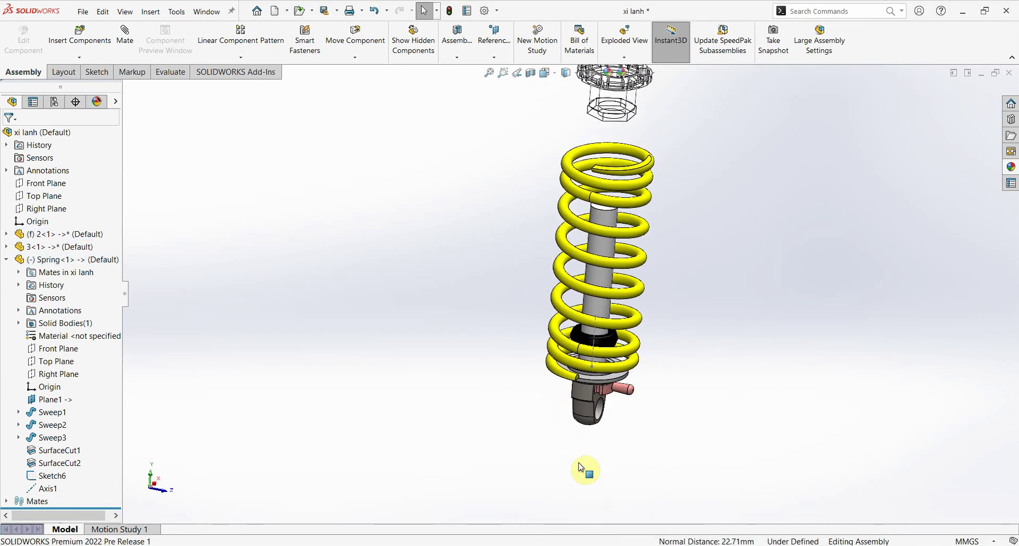
pyautogui.scroll(-1, 644, 181)
pyautogui.scroll(-1, 638, 210)
pyautogui.scroll(-1, 622, 262)
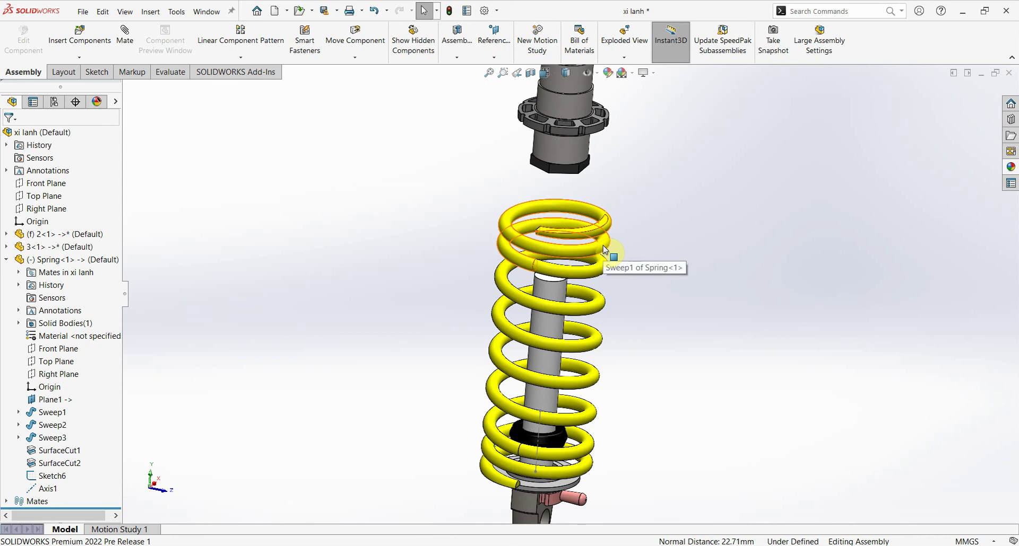
# Step: Make the Spring part flexible and select Plane1's referenced entity for replacement
pyautogui.rightClick(52, 264)
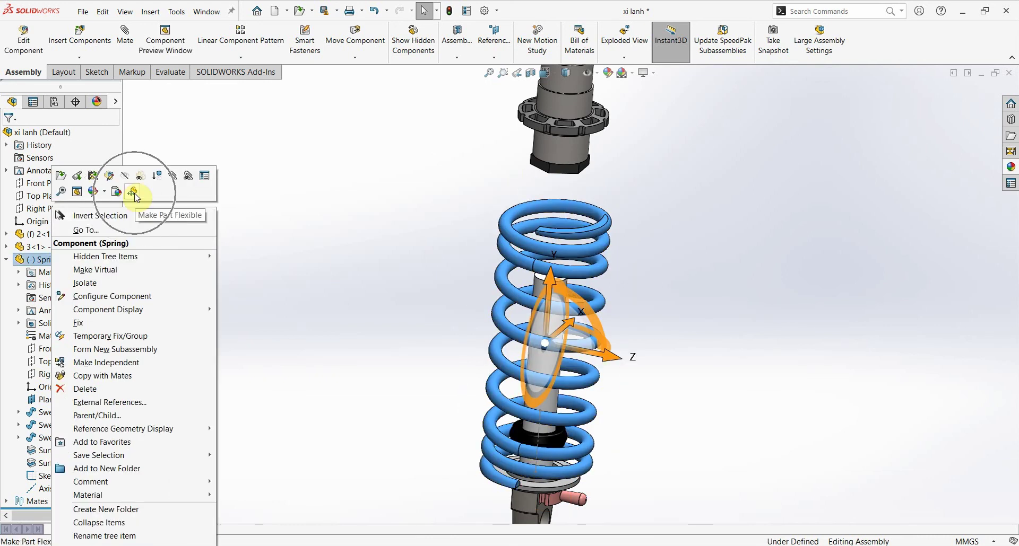
pyautogui.click(134, 195)
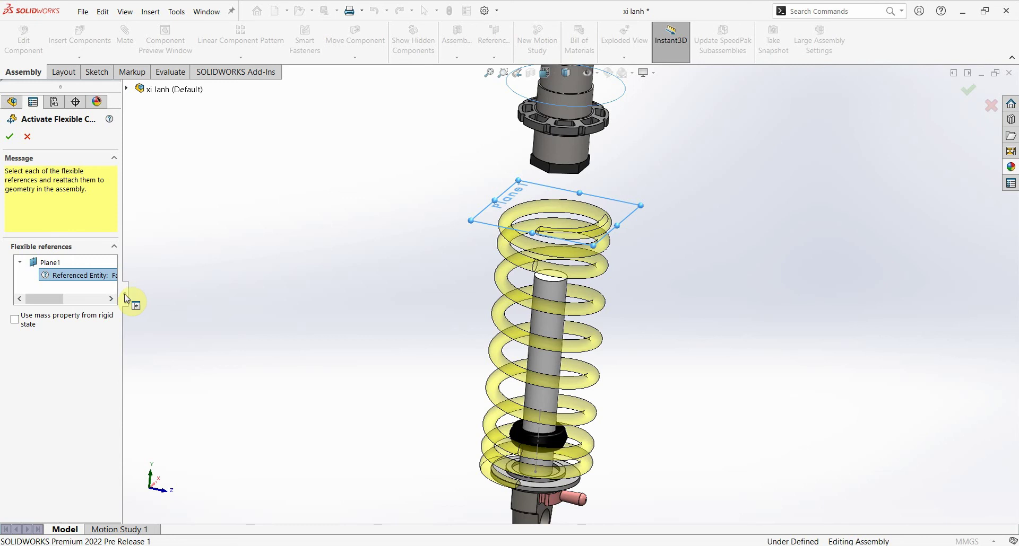
pyautogui.moveTo(125, 298); pyautogui.dragTo(190, 297)
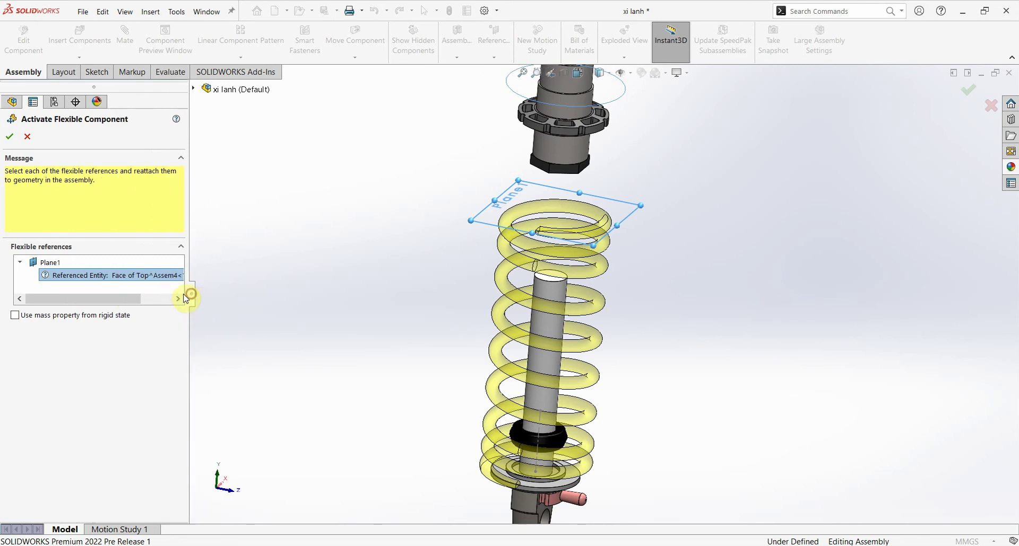
pyautogui.click(67, 277)
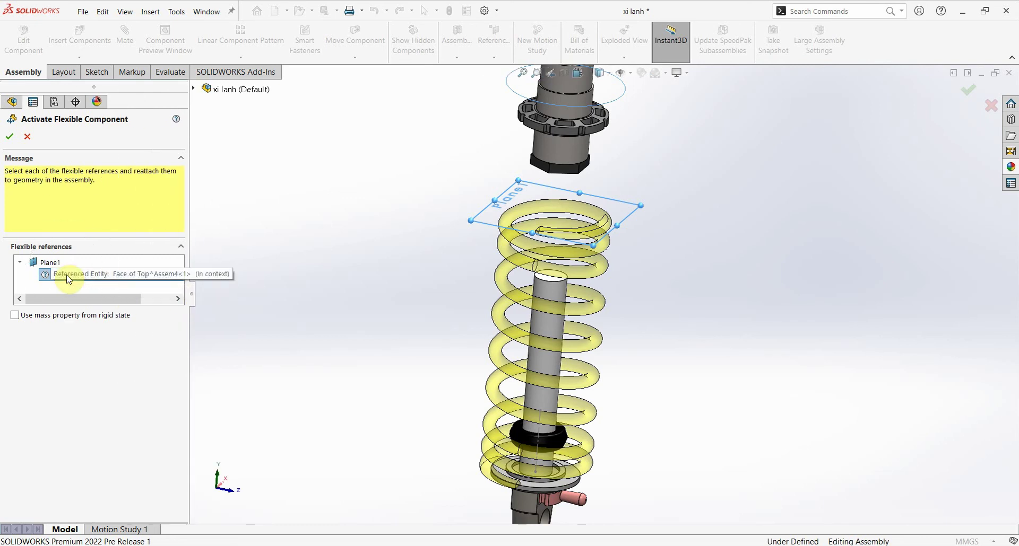
pyautogui.click(53, 272)
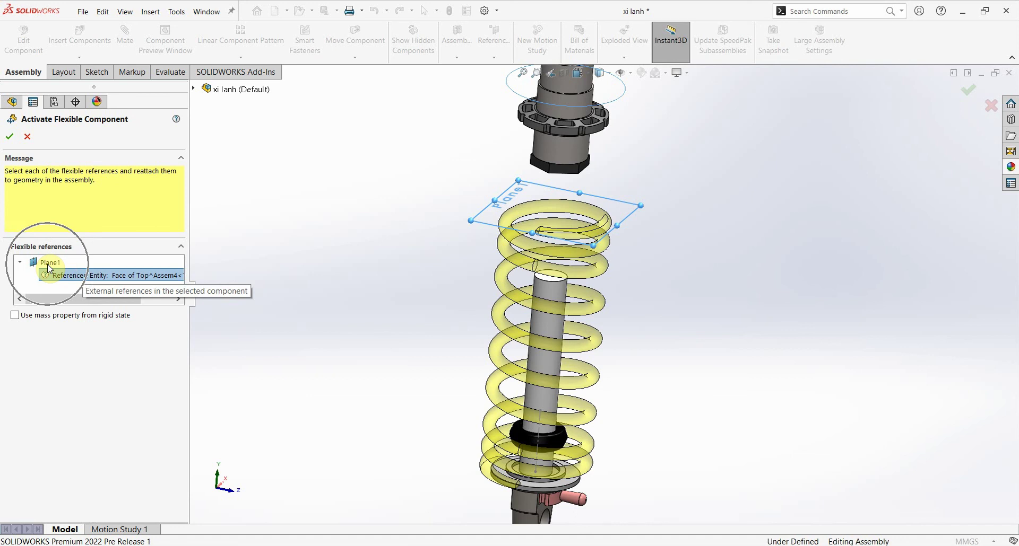
pyautogui.click(48, 268)
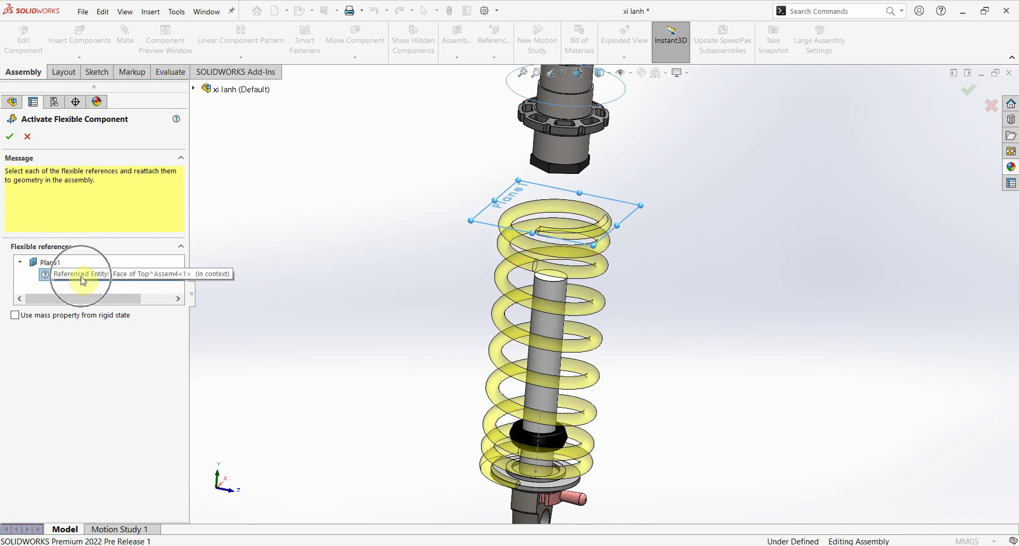
pyautogui.click(102, 277)
# Step: Reattach Plane1 to the flange face of the upper mount, part 3<1>
pyautogui.moveTo(522, 316); pyautogui.dragTo(546, 212, button='middle')
pyautogui.scroll(-5, 582, 187)
pyautogui.scroll(-3, 578, 165)
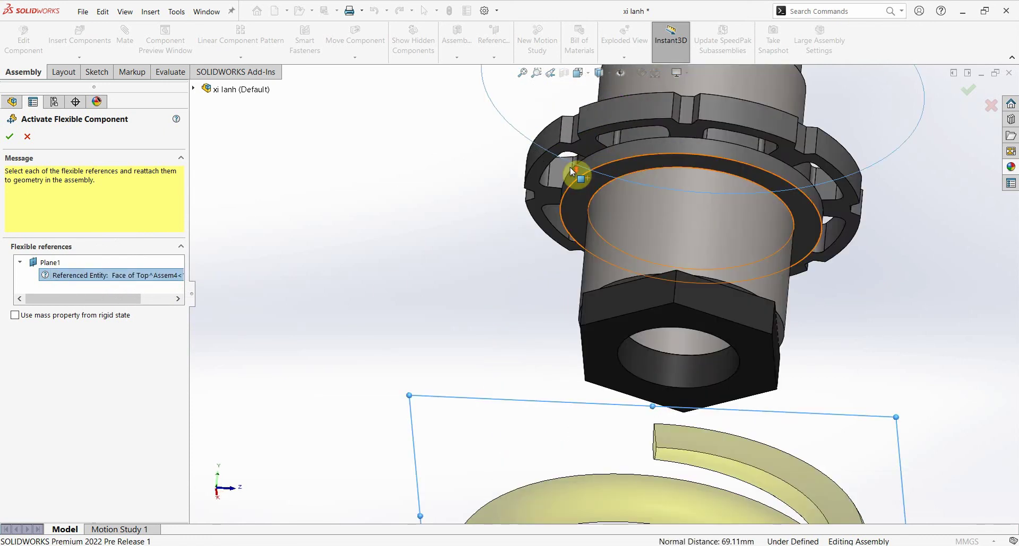
pyautogui.scroll(-3, 573, 172)
pyautogui.click(513, 206)
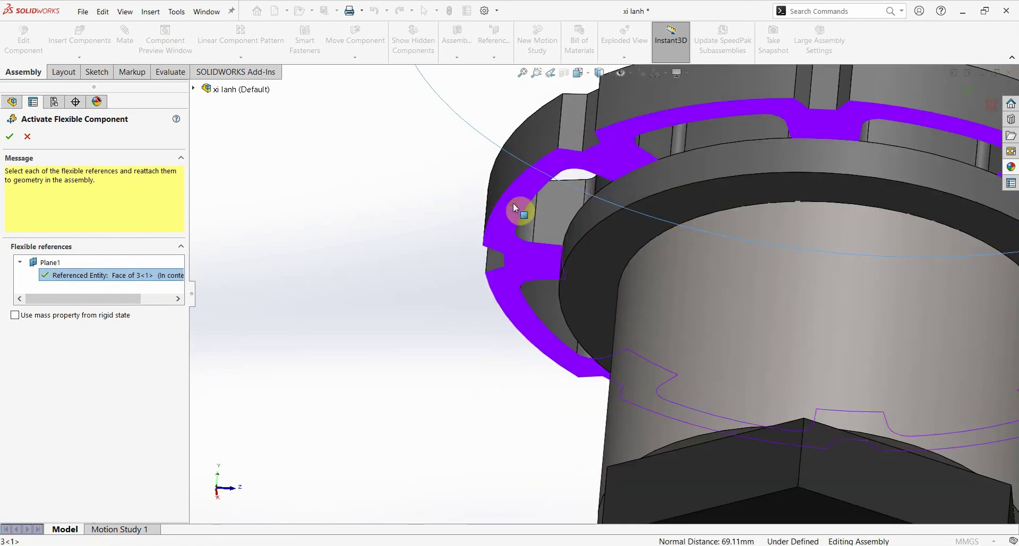
pyautogui.scroll(5, 516, 212)
pyautogui.scroll(3, 521, 233)
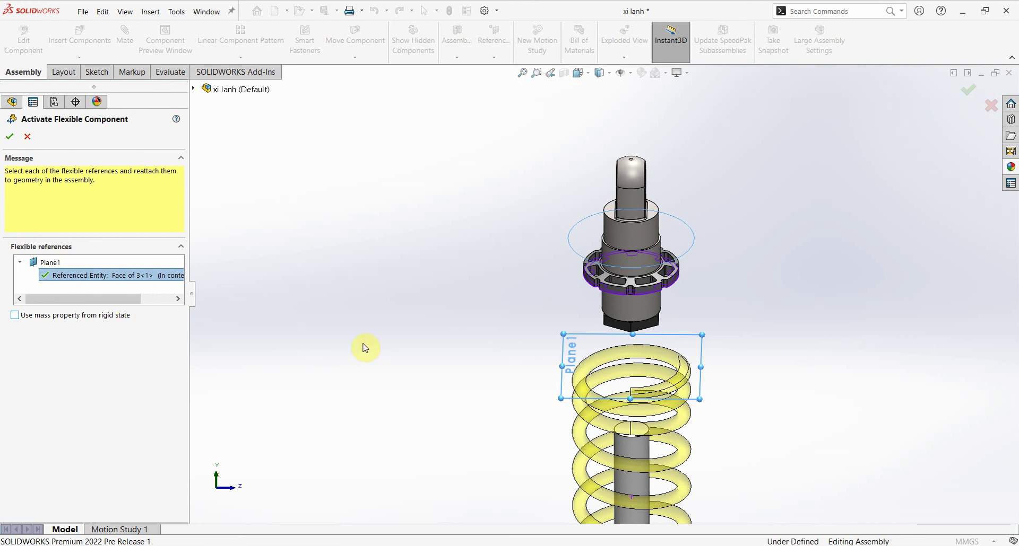
# Step: Confirm the spring as flexible, with Plane1 reattached to the part 3 collar face
pyautogui.scroll(2, 689, 488)
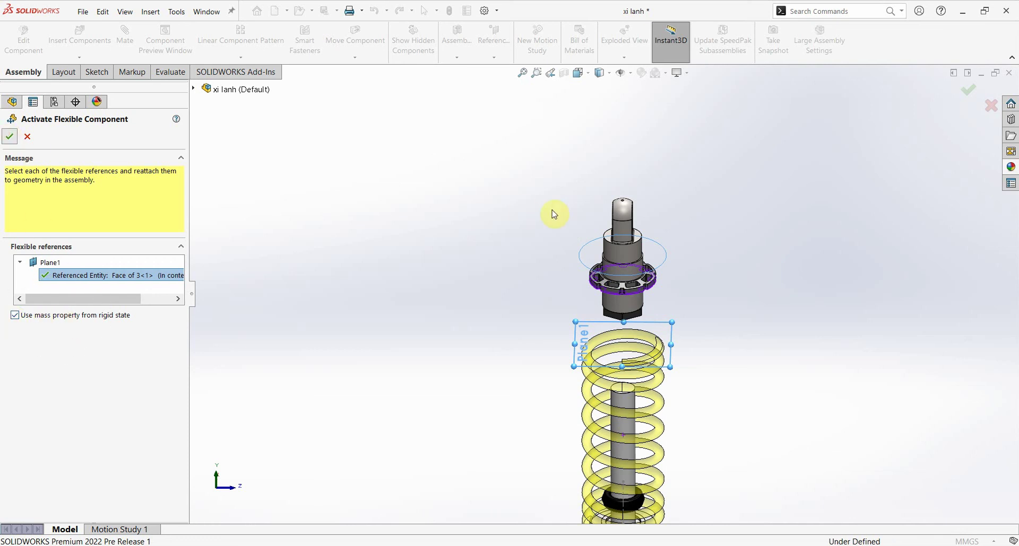
pyautogui.press('Return')
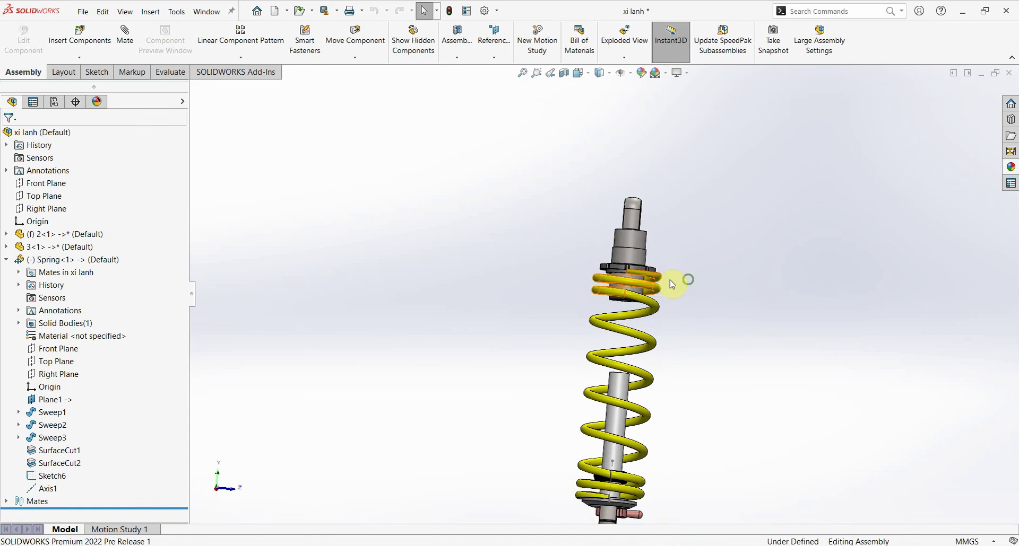
pyautogui.scroll(-5, 672, 284)
pyautogui.scroll(3, 667, 275)
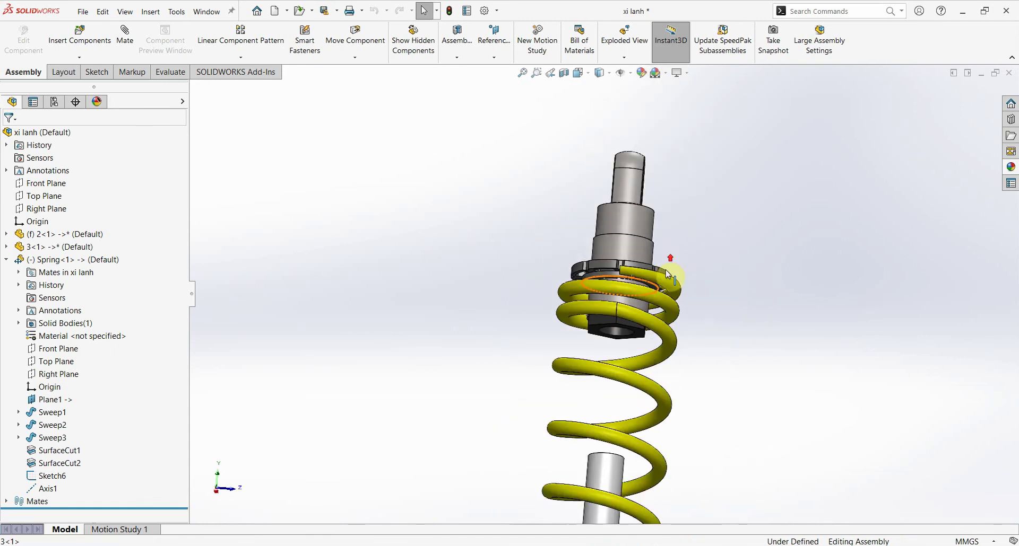
pyautogui.scroll(4, 667, 274)
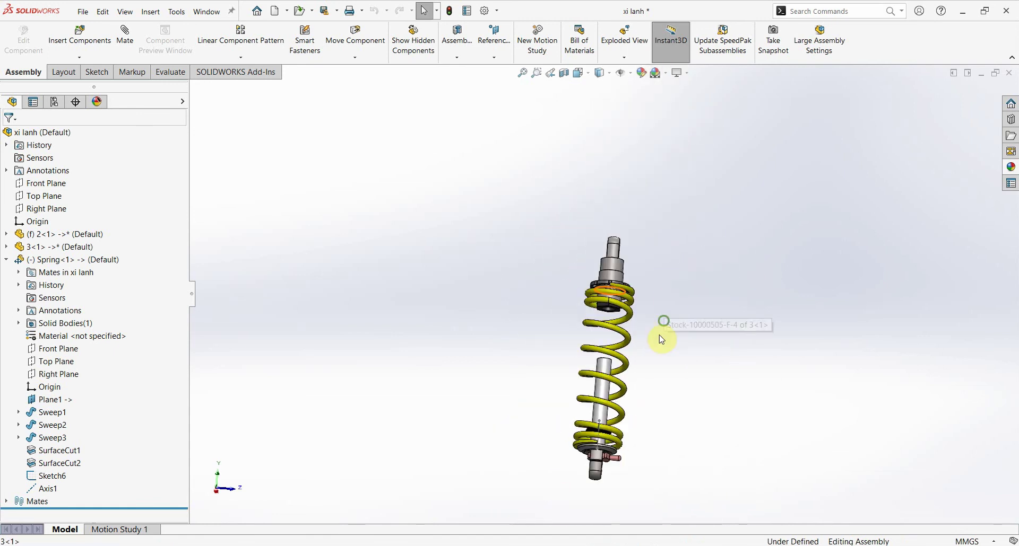
# Step: Drag the Distance2 mate from 190.00 down to 134.21 to compress the shock and spring
pyautogui.click(6, 259)
pyautogui.click(7, 274)
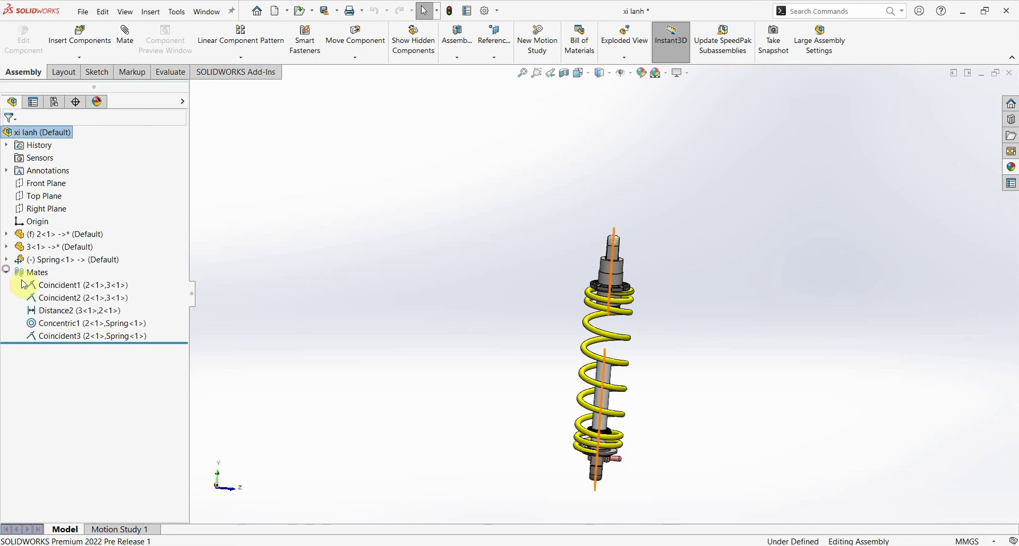
pyautogui.click(66, 310)
pyautogui.moveTo(599, 364)
pyautogui.mouseDown(button='middle')
pyautogui.moveTo(581, 361)
pyautogui.moveTo(648, 426)
pyautogui.moveTo(690, 341)
pyautogui.mouseUp(button='middle')
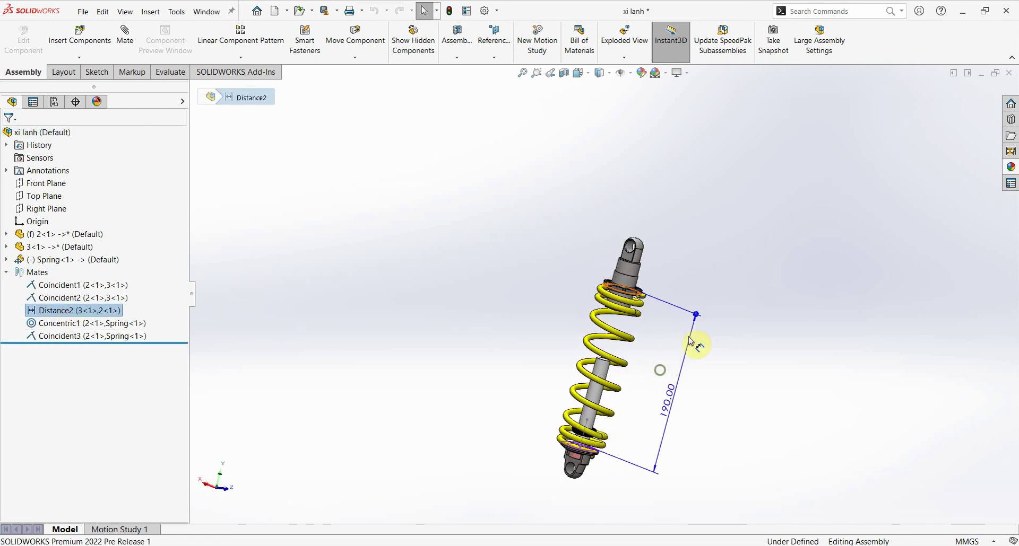
pyautogui.moveTo(697, 318); pyautogui.dragTo(637, 444)
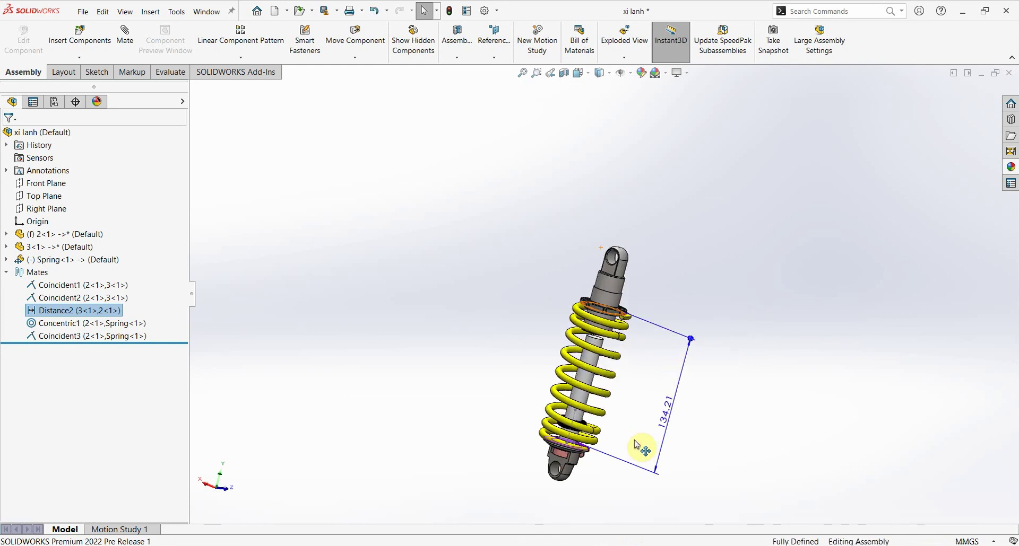
pyautogui.moveTo(637, 445); pyautogui.dragTo(614, 436, button='middle')
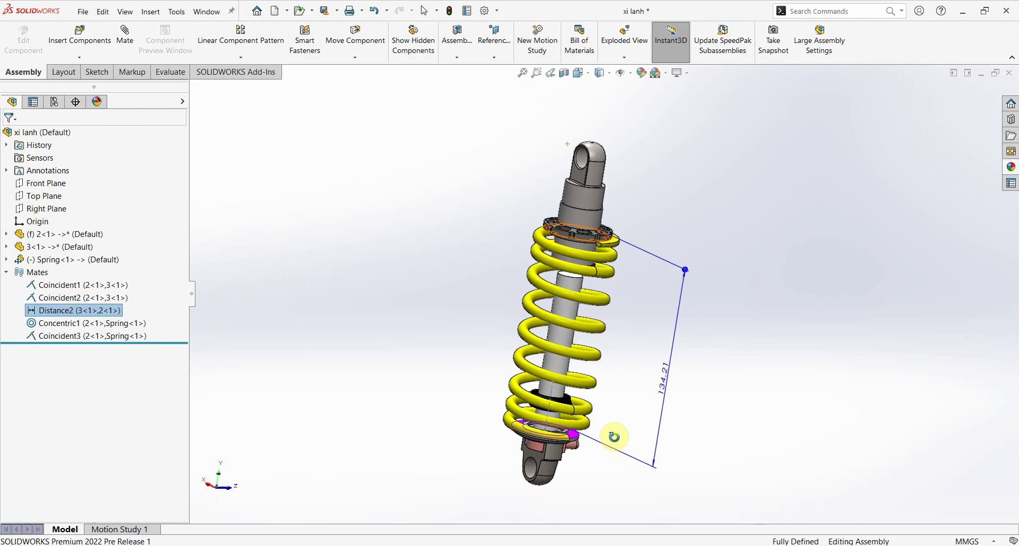
# Step: Make the Spring<1> component rigid again
pyautogui.click(33, 264)
pyautogui.rightClick(33, 264)
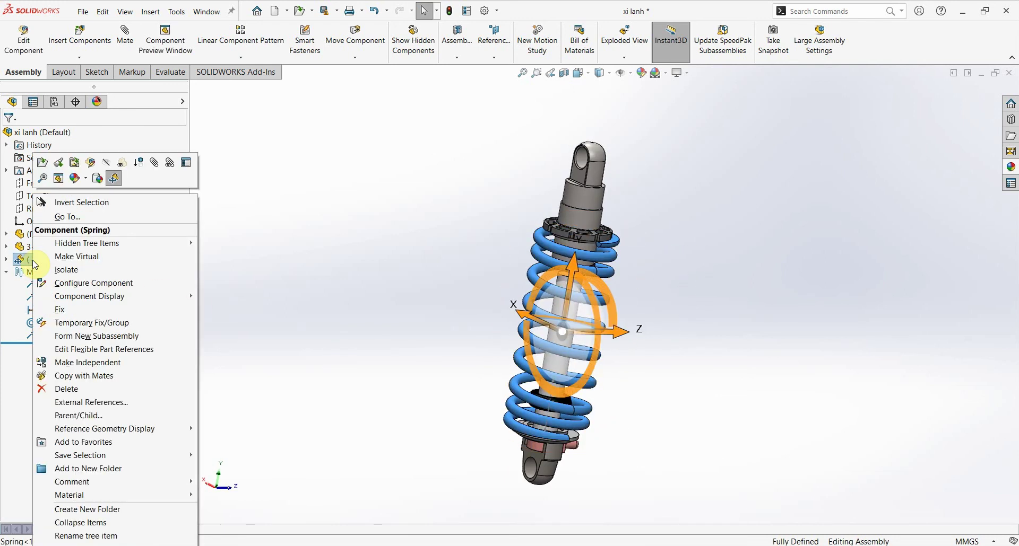
pyautogui.click(114, 181)
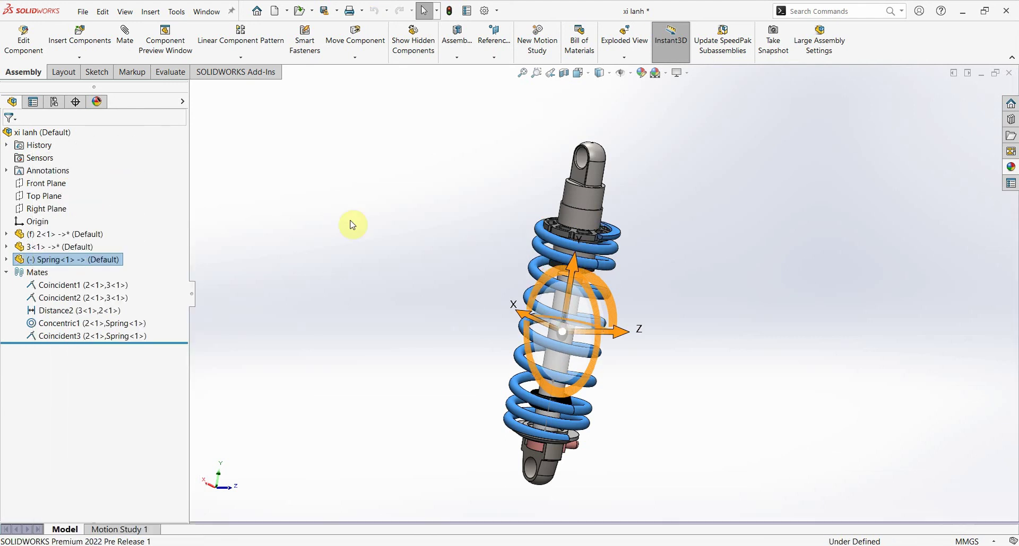
# Step: Make the spring flexible with Plane1 reattached to the collar face of part 3<1>
pyautogui.click(610, 238)
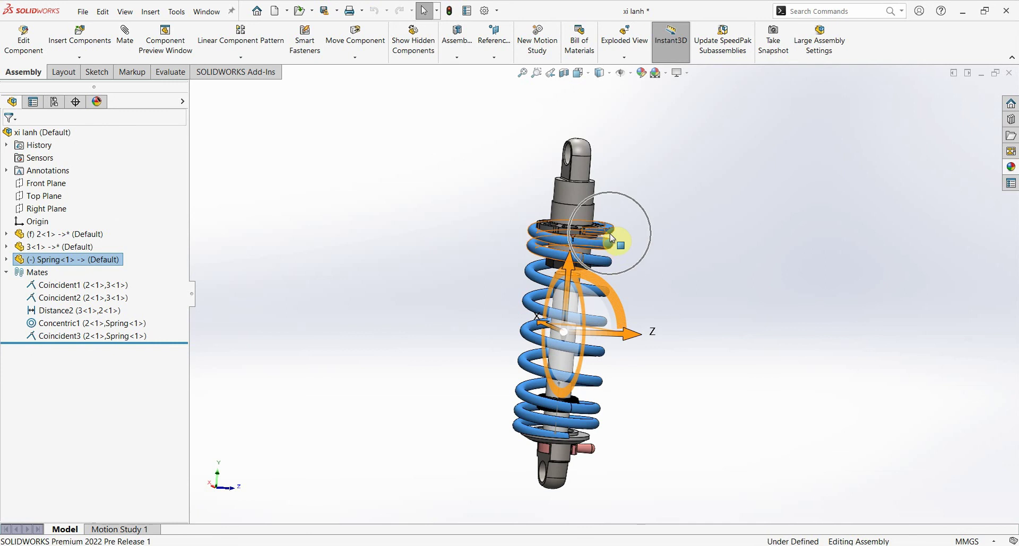
pyautogui.rightClick(80, 265)
pyautogui.click(160, 192)
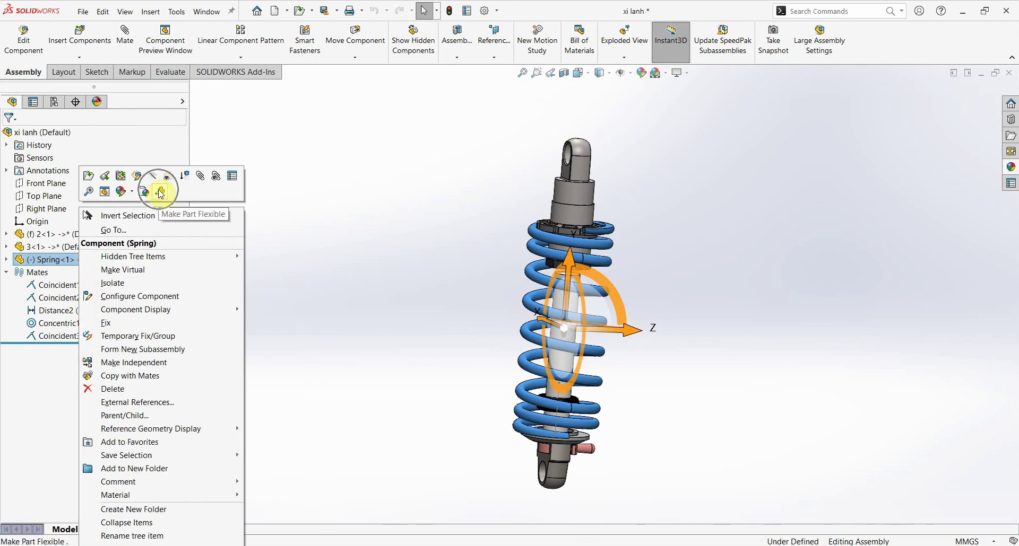
pyautogui.scroll(-5, 647, 270)
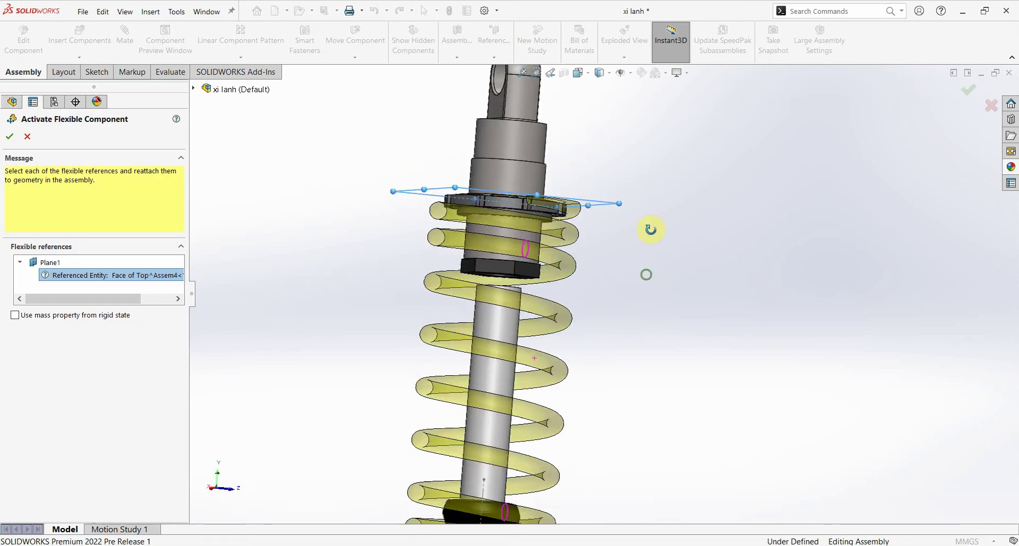
pyautogui.scroll(-5, 557, 271)
pyautogui.click(550, 265)
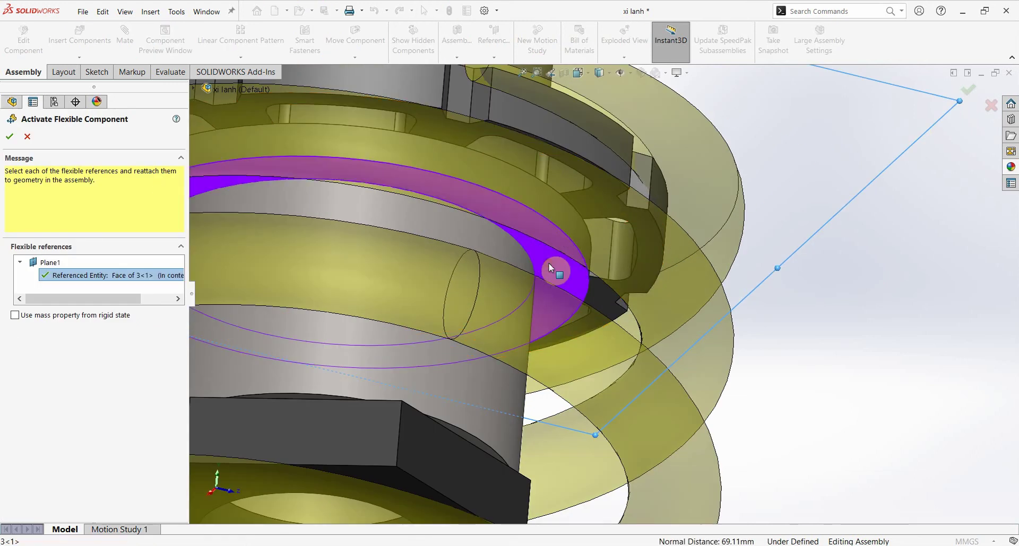
pyautogui.scroll(3, 550, 268)
pyautogui.scroll(5, 550, 267)
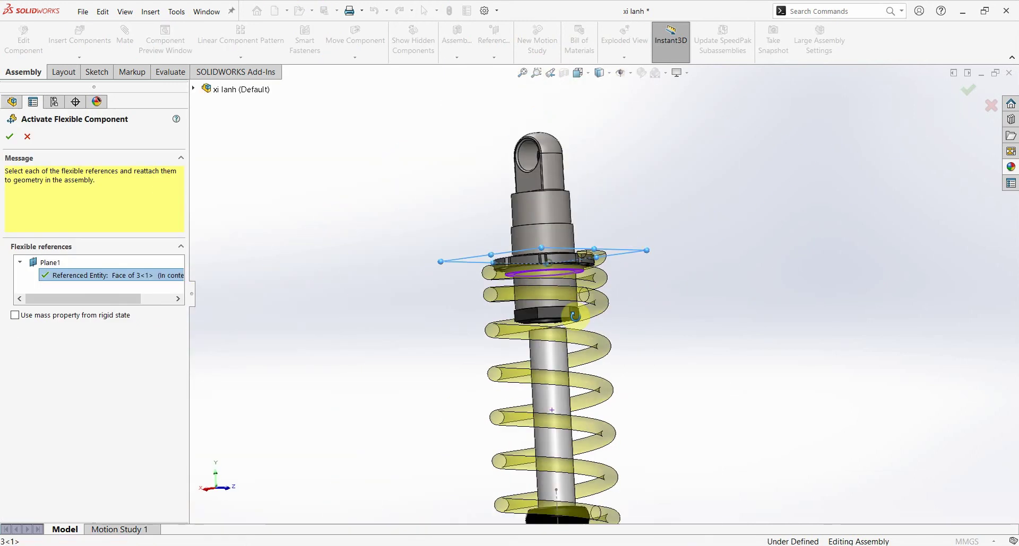
pyautogui.click(21, 140)
pyautogui.scroll(-3, 588, 265)
# Step: Drag the Distance2 mate out to 153.74 so the spring stretches
pyautogui.scroll(-3, 589, 262)
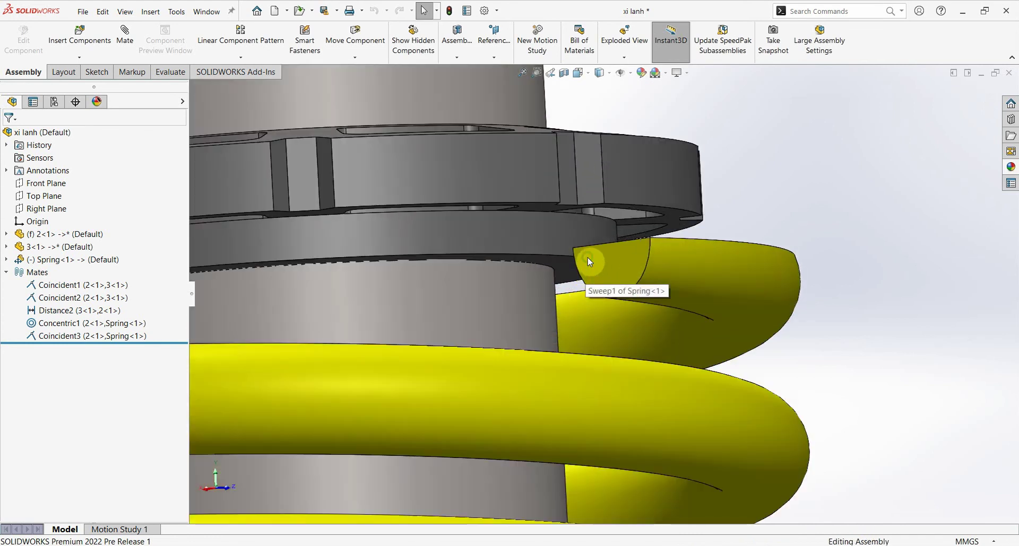
pyautogui.scroll(3, 589, 261)
pyautogui.click(589, 240)
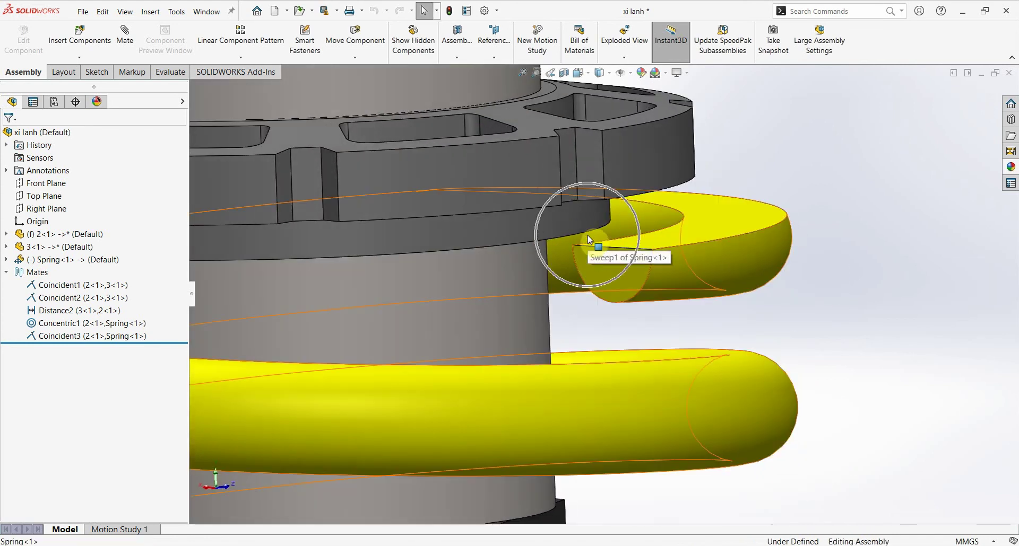
pyautogui.scroll(6, 588, 239)
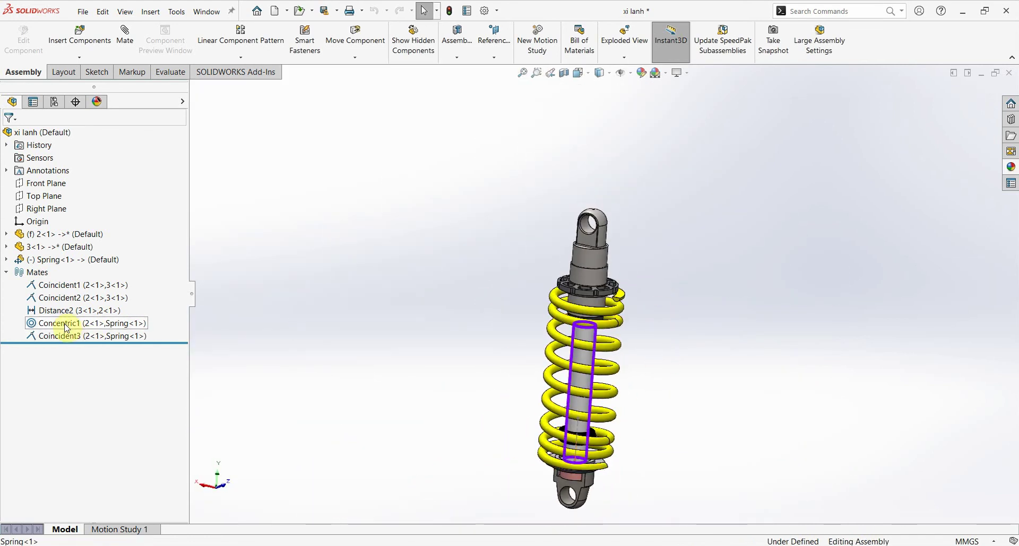
pyautogui.click(75, 310)
pyautogui.moveTo(716, 308)
pyautogui.mouseDown()
pyautogui.moveTo(722, 229)
pyautogui.moveTo(707, 307)
pyautogui.mouseUp()
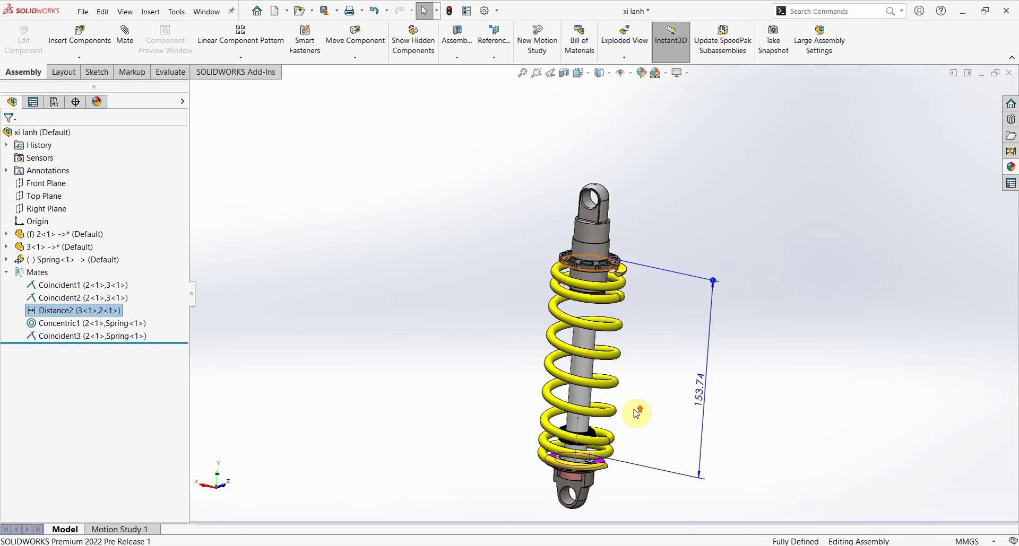
pyautogui.moveTo(639, 412)
pyautogui.mouseDown(button='middle')
pyautogui.moveTo(657, 469)
pyautogui.moveTo(636, 395)
pyautogui.moveTo(650, 488)
pyautogui.moveTo(642, 406)
pyautogui.moveTo(661, 346)
pyautogui.moveTo(628, 391)
pyautogui.moveTo(655, 373)
pyautogui.moveTo(641, 386)
pyautogui.mouseUp(button='middle')
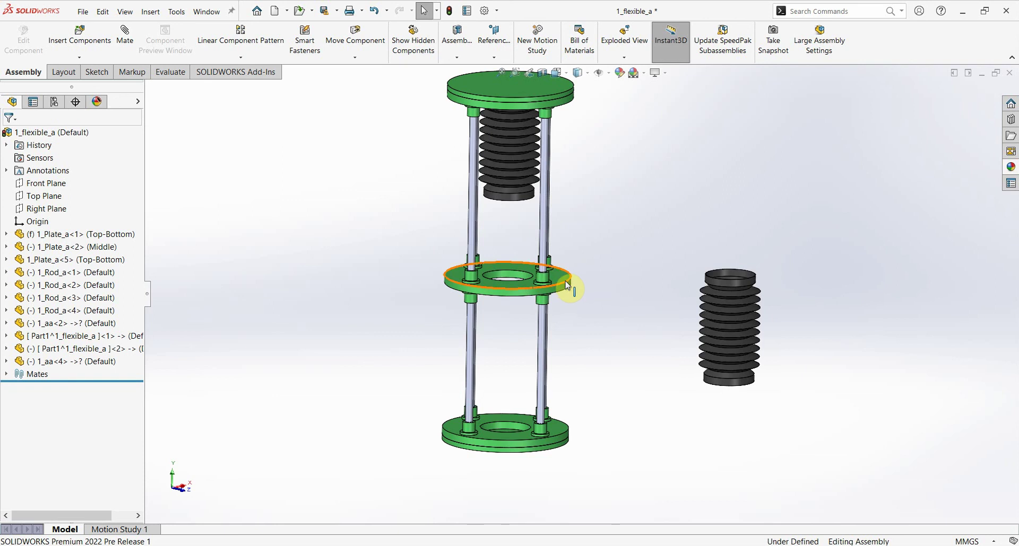
# Step: Drag the middle plate down along the rods to test its travel
pyautogui.moveTo(567, 285)
pyautogui.mouseDown()
pyautogui.moveTo(573, 320)
pyautogui.moveTo(586, 273)
pyautogui.moveTo(591, 346)
pyautogui.moveTo(594, 251)
pyautogui.moveTo(600, 286)
pyautogui.moveTo(609, 255)
pyautogui.moveTo(614, 305)
pyautogui.moveTo(609, 254)
pyautogui.mouseUp()
pyautogui.press('Escape')
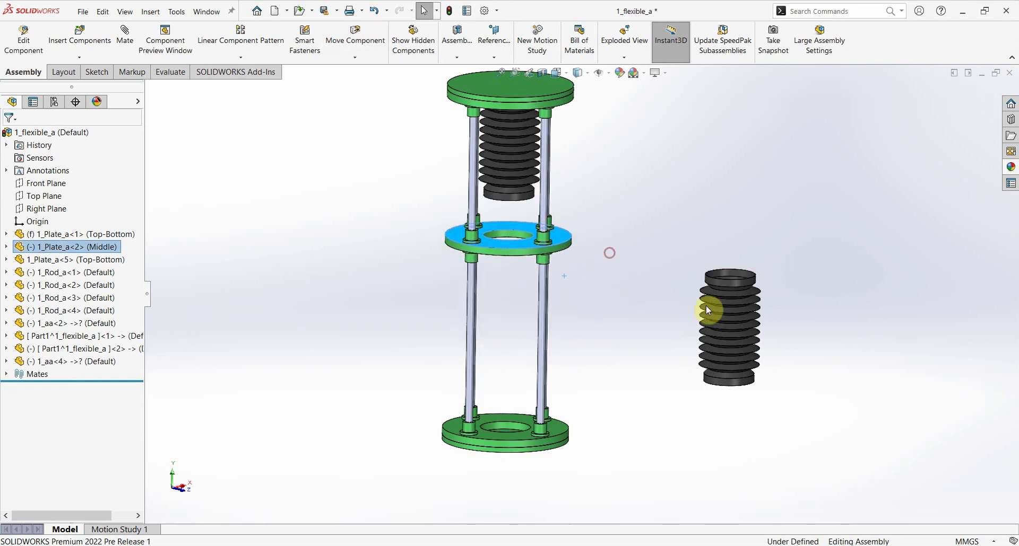
pyautogui.moveTo(708, 310)
pyautogui.mouseDown(button='middle')
pyautogui.moveTo(718, 339)
pyautogui.moveTo(718, 302)
pyautogui.moveTo(710, 357)
pyautogui.moveTo(622, 290)
pyautogui.moveTo(526, 329)
pyautogui.moveTo(723, 352)
pyautogui.mouseUp(button='middle')
# Step: Mate the bellows' bottom face concentric with the bottom plate's hole
pyautogui.scroll(3, 773, 371)
pyautogui.click(771, 364)
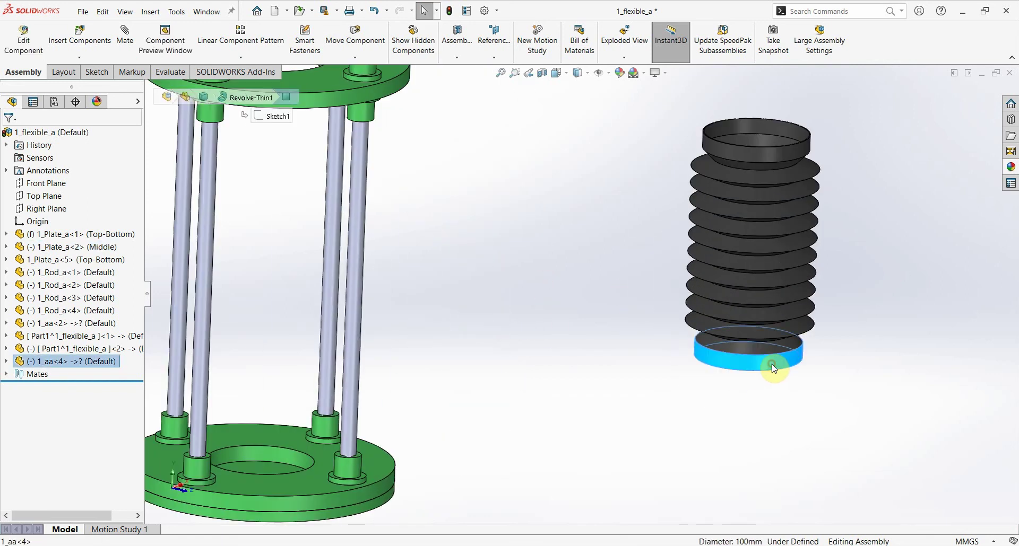
pyautogui.scroll(-5, 400, 412)
pyautogui.scroll(5, 476, 360)
pyautogui.keyDown('ctrl'); pyautogui.click(481, 353); pyautogui.keyUp('ctrl')
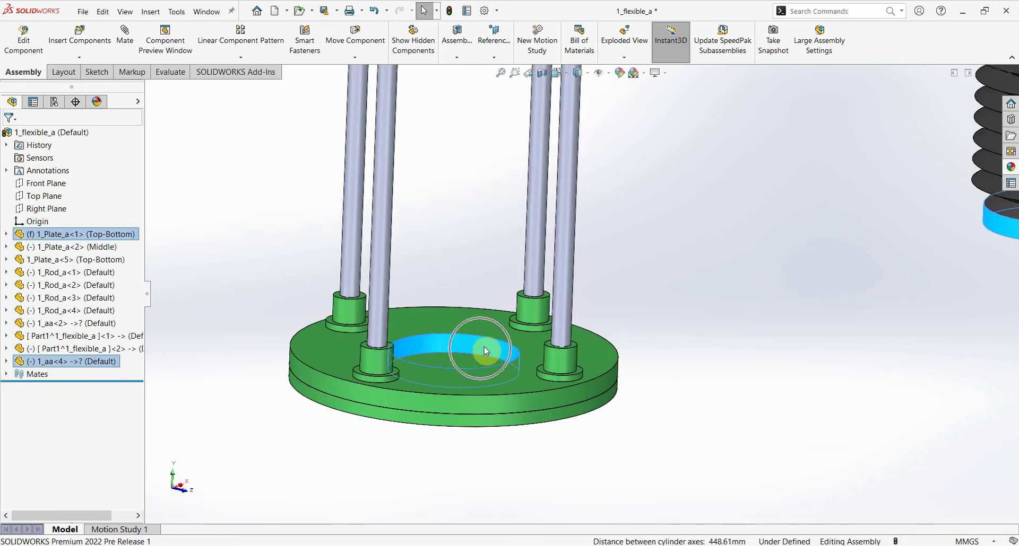
pyautogui.click(560, 341)
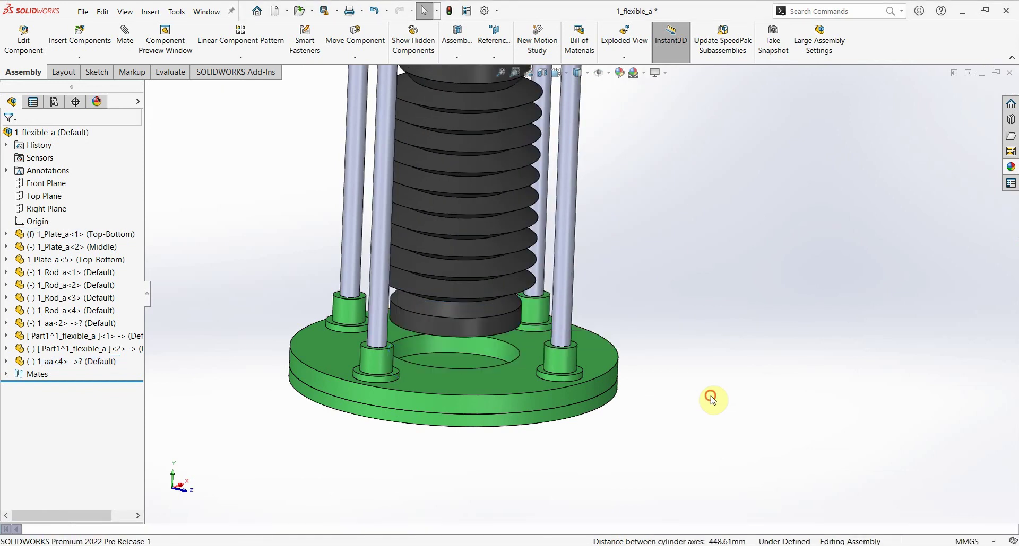
# Step: Mate the bellows base ring concentric with the hole's bottom face
pyautogui.moveTo(519, 346); pyautogui.dragTo(516, 253, button='middle')
pyautogui.scroll(3, 515, 257)
pyautogui.click(507, 295)
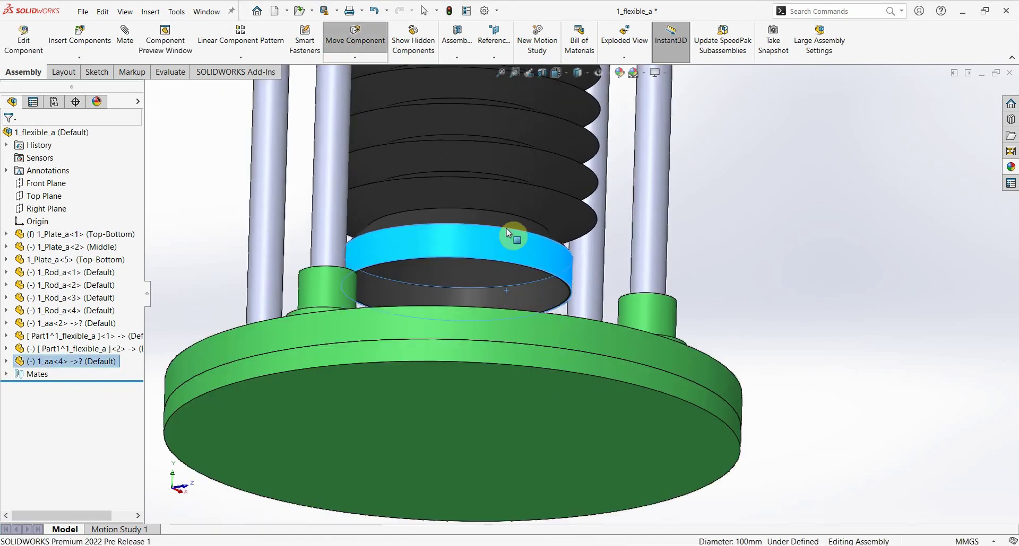
pyautogui.scroll(5, 512, 234)
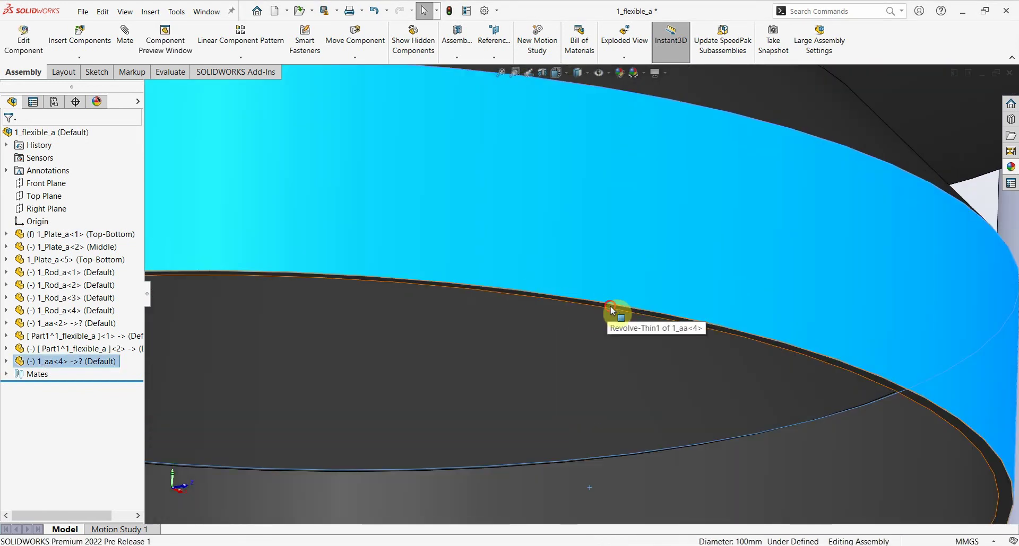
pyautogui.scroll(-5, 610, 310)
pyautogui.scroll(-3, 609, 387)
pyautogui.keyDown('ctrl'); pyautogui.click(578, 451); pyautogui.keyUp('ctrl')
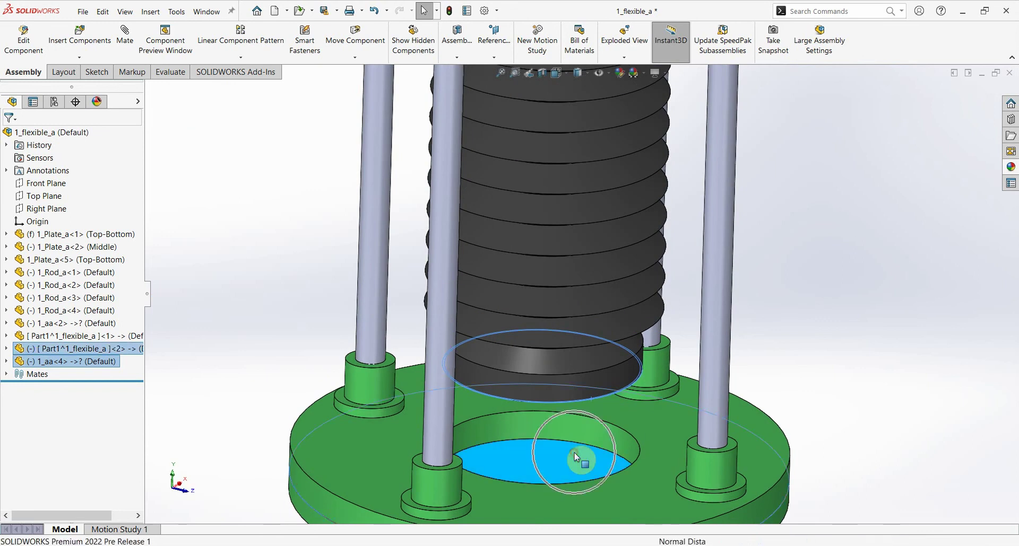
pyautogui.click(605, 446)
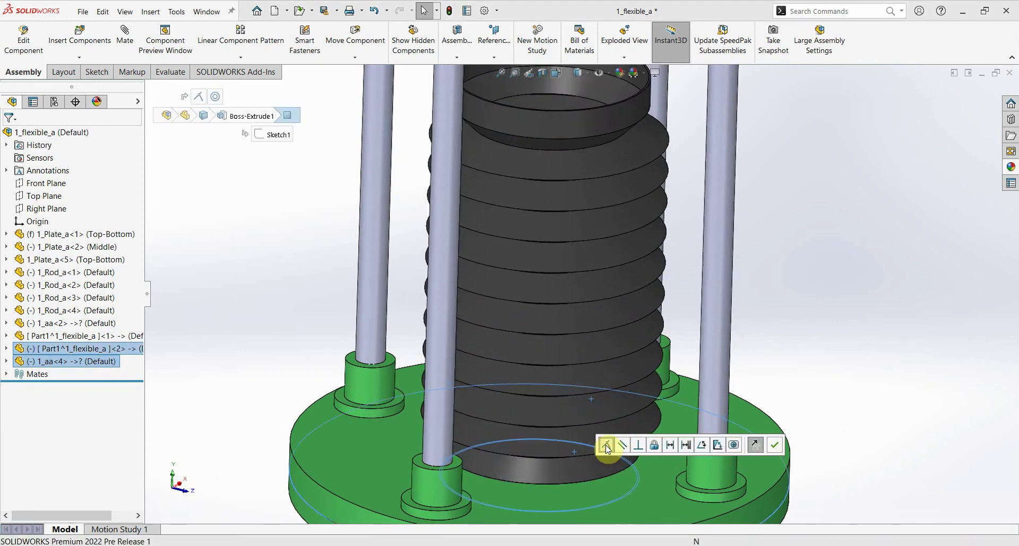
# Step: Make the lower bellows flexible, reattaching its reference to the middle plate face
pyautogui.scroll(-5, 610, 450)
pyautogui.scroll(-2, 618, 318)
pyautogui.scroll(3, 598, 330)
pyautogui.scroll(2, 584, 352)
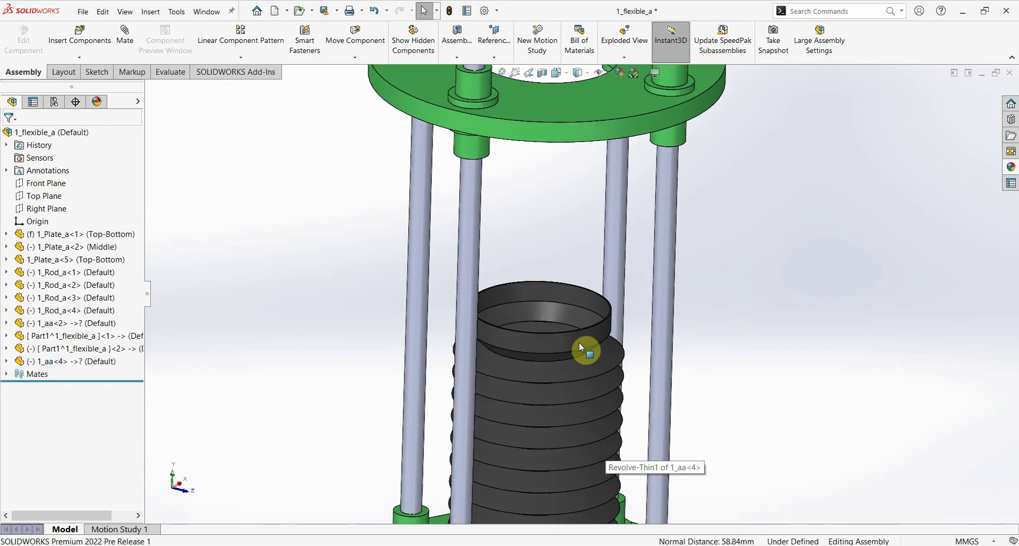
pyautogui.rightClick(578, 340)
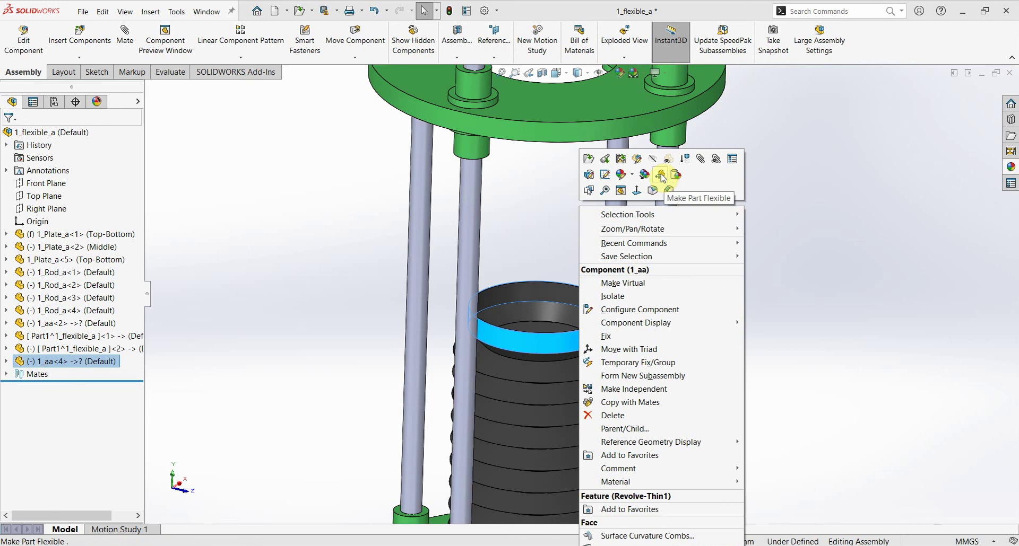
pyautogui.click(661, 176)
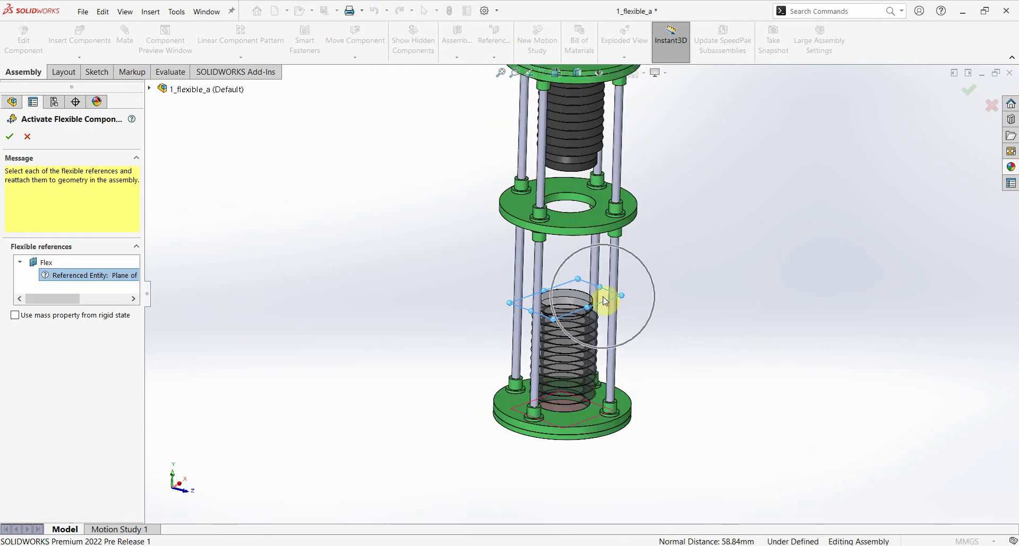
pyautogui.click(605, 301)
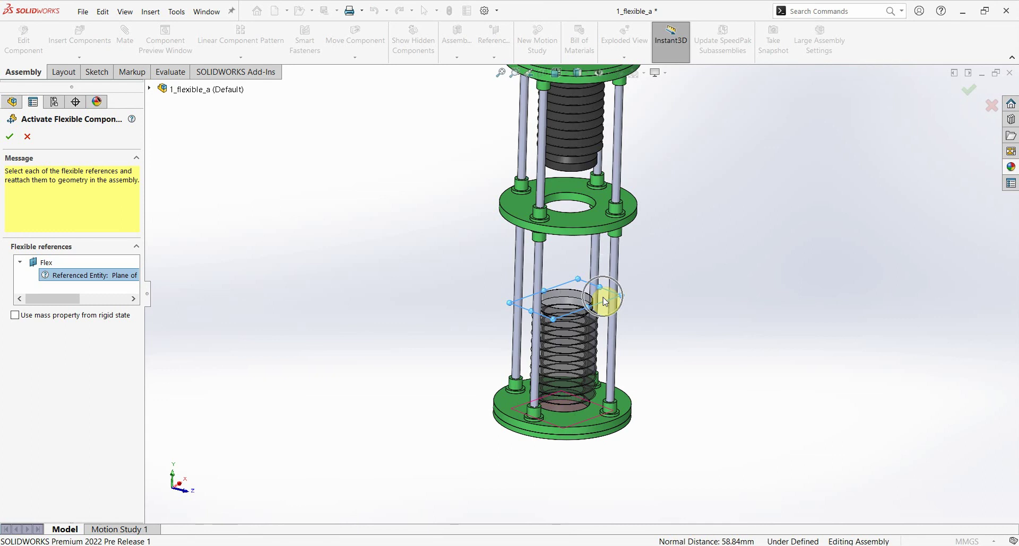
pyautogui.scroll(-2, 605, 301)
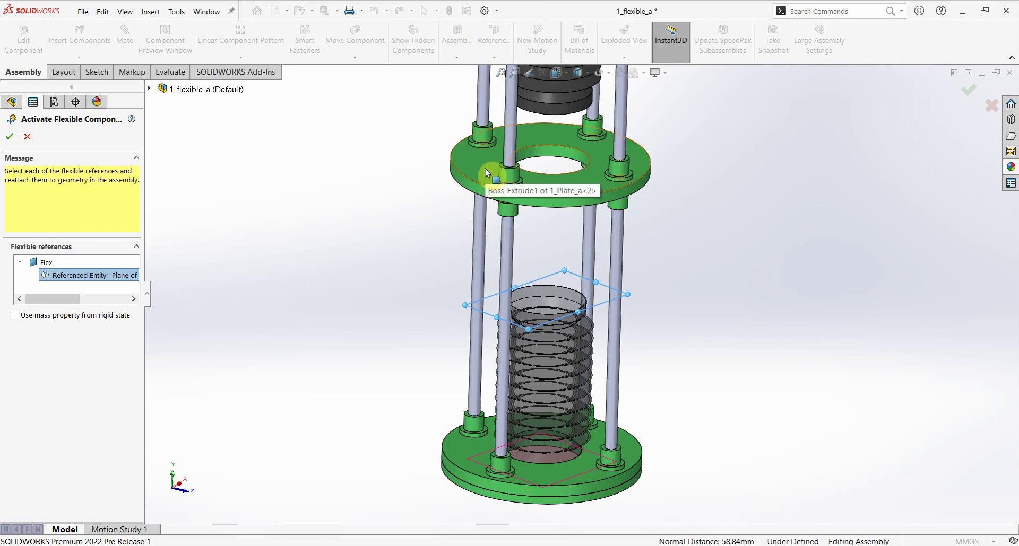
pyautogui.click(484, 203)
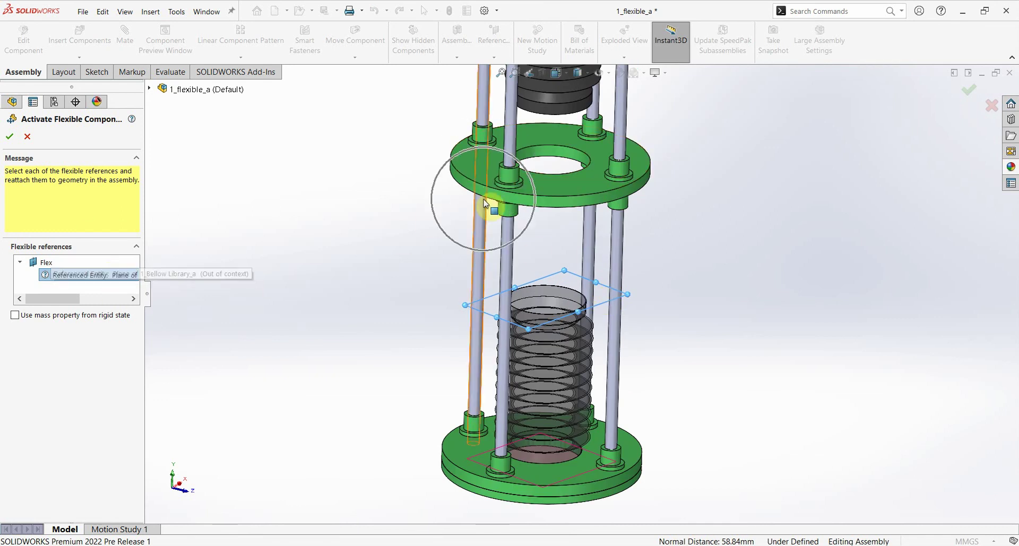
pyautogui.click(477, 172)
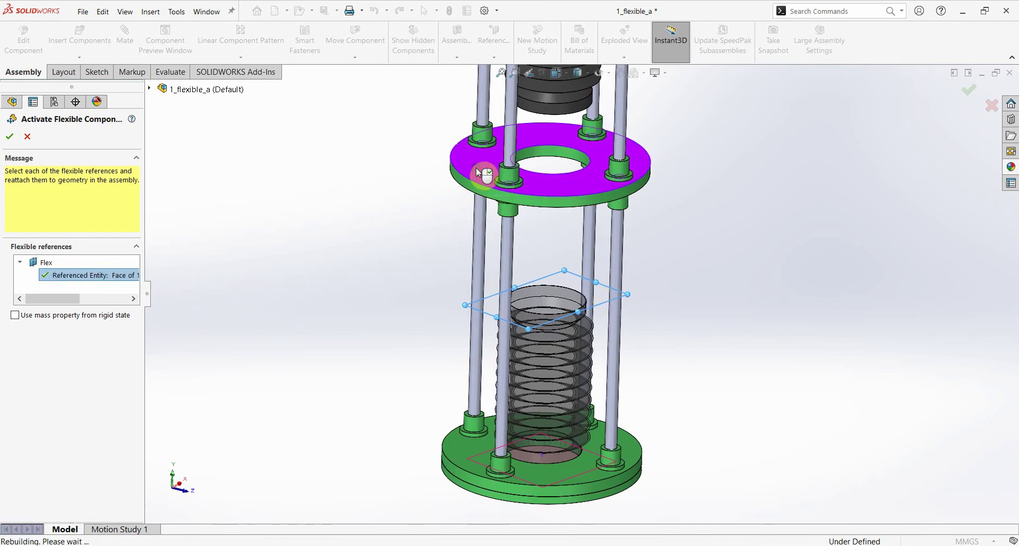
# Step: Make the upper bellows flexible, reattaching its reference to the middle plate face
pyautogui.moveTo(769, 255); pyautogui.dragTo(694, 227, button='middle')
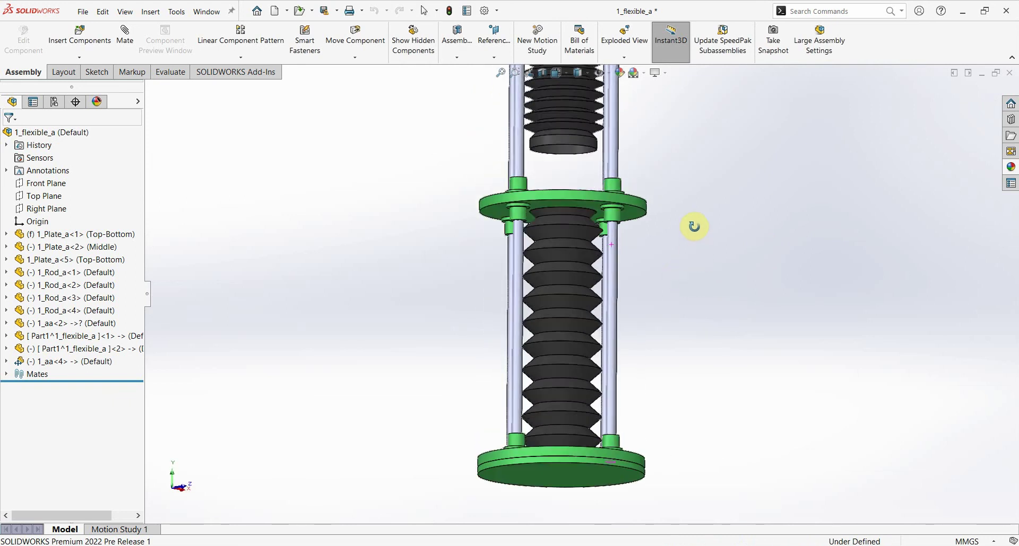
pyautogui.scroll(3, 643, 250)
pyautogui.scroll(-3, 596, 246)
pyautogui.scroll(-2, 608, 252)
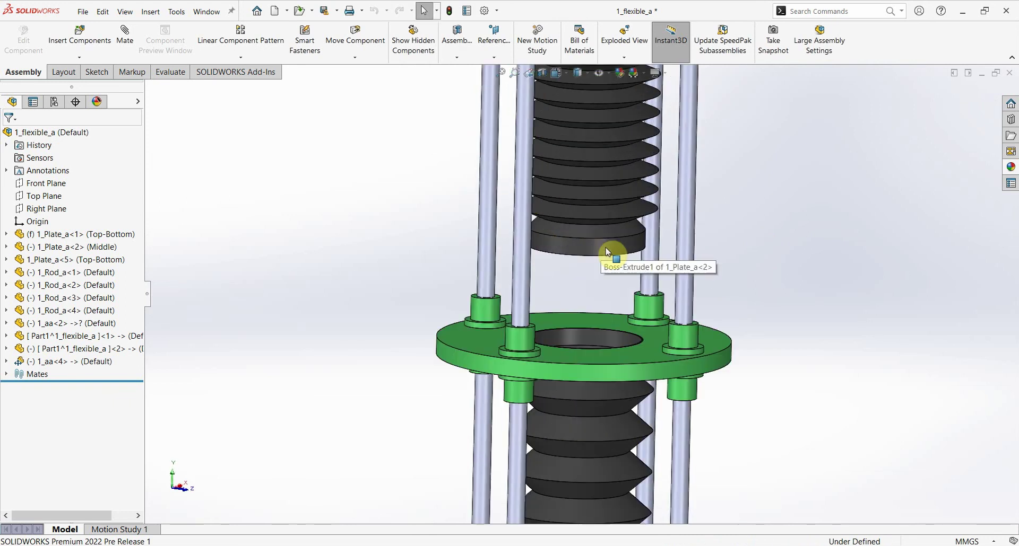
pyautogui.rightClick(608, 252)
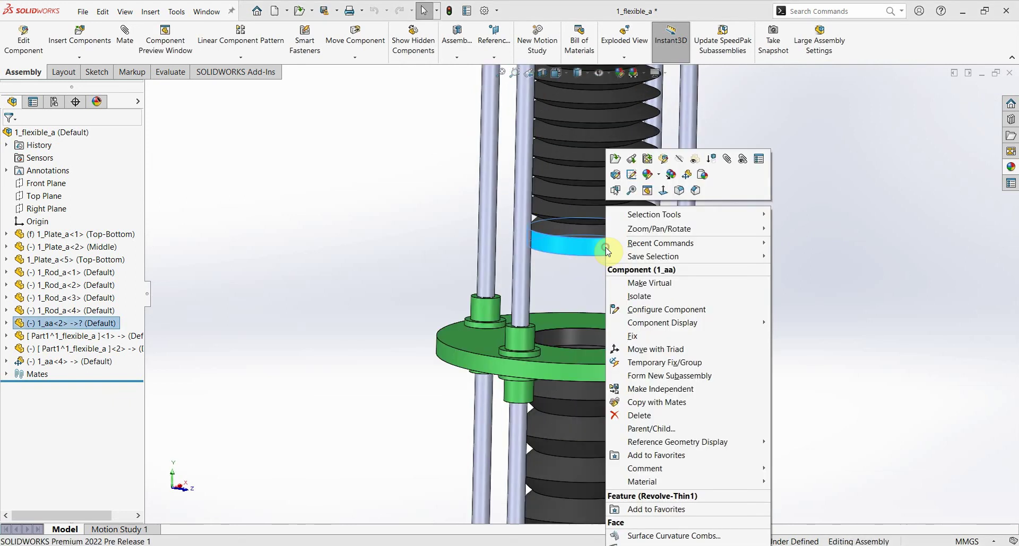
pyautogui.click(688, 176)
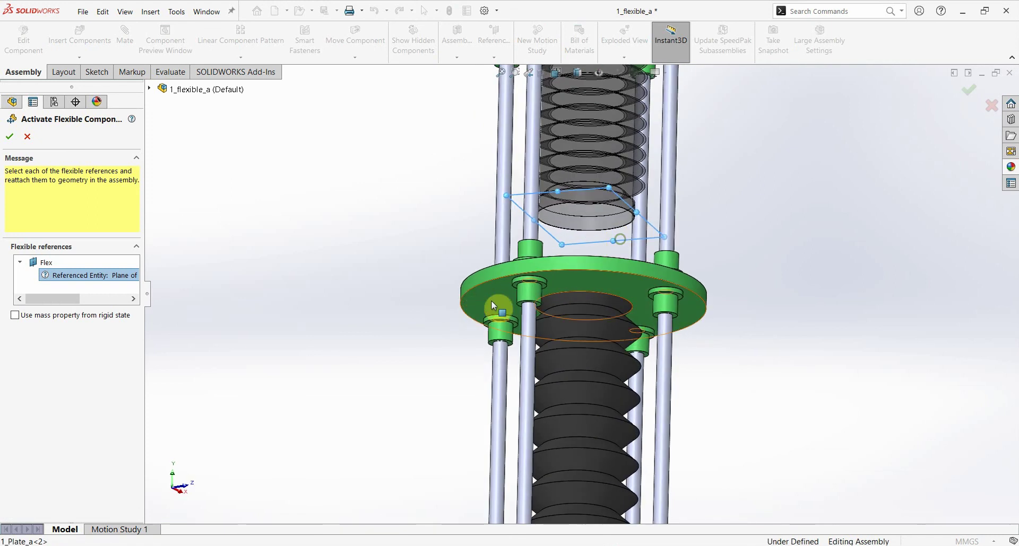
pyautogui.click(497, 296)
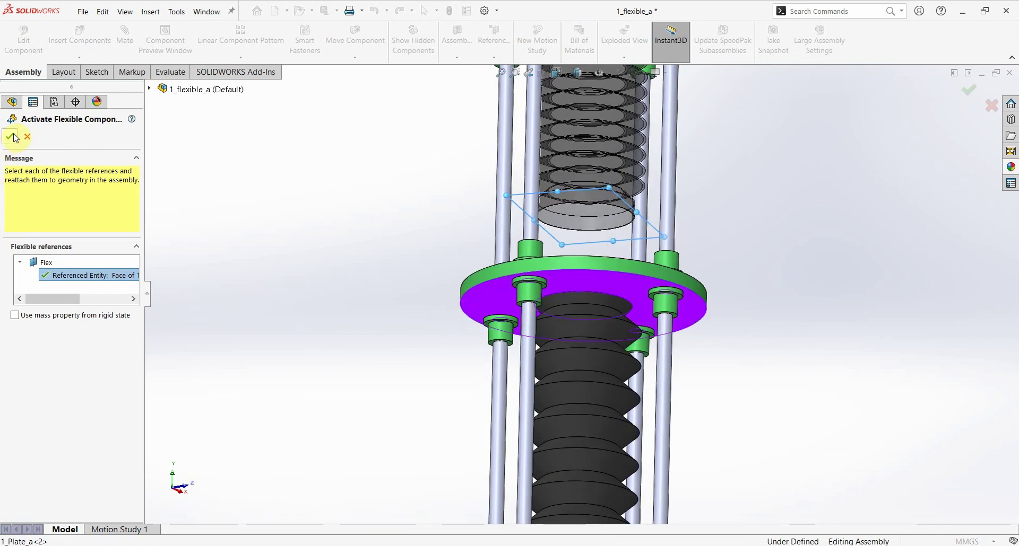
pyautogui.press('Return')
# Step: Move the middle plate down and back to mid-height, flexing both bellows
pyautogui.press('f')
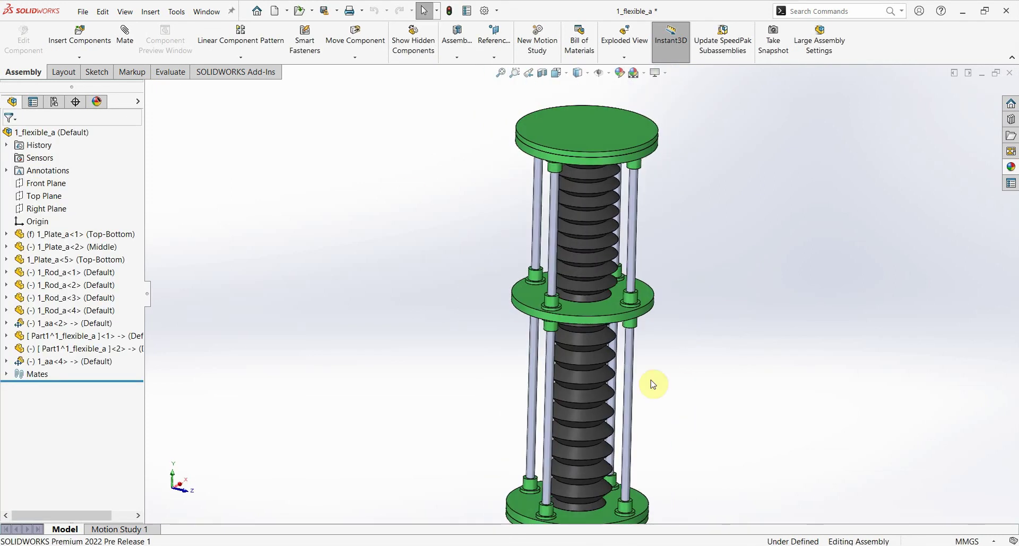
pyautogui.scroll(-2, 607, 317)
pyautogui.moveTo(603, 309); pyautogui.dragTo(606, 428)
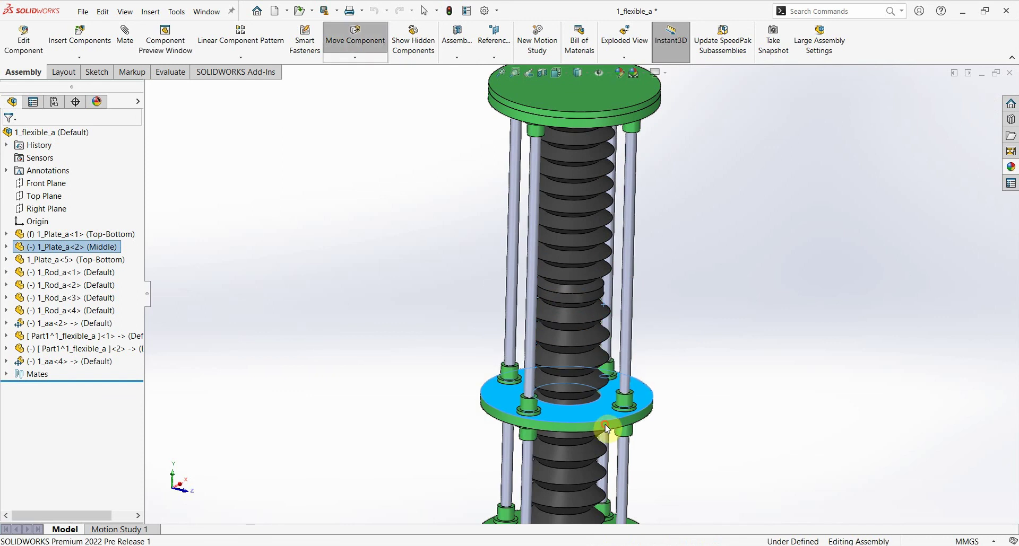
pyautogui.press('f')
pyautogui.press('Escape')
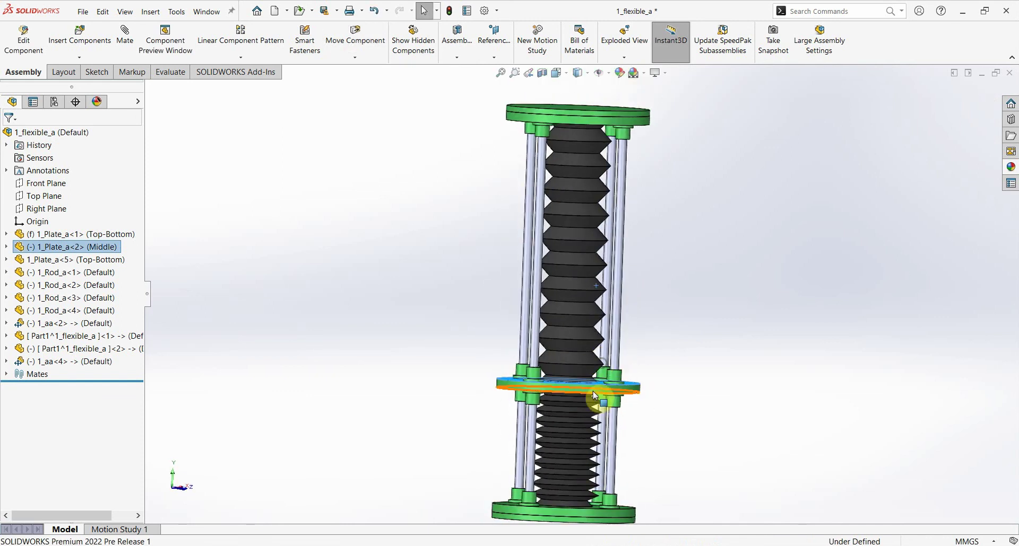
pyautogui.moveTo(609, 404); pyautogui.dragTo(626, 291)
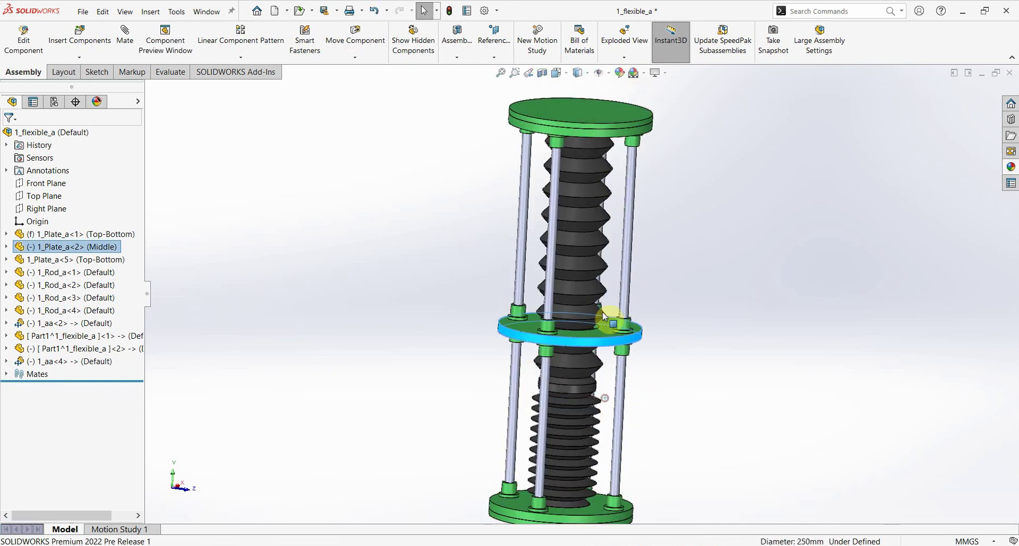
# Step: Expand the lower bellows 1_aa<4> and show its Flex plane
pyautogui.moveTo(667, 357)
pyautogui.mouseDown(button='middle')
pyautogui.moveTo(644, 338)
pyautogui.moveTo(676, 346)
pyautogui.moveTo(667, 401)
pyautogui.mouseUp(button='middle')
pyautogui.scroll(-3, 607, 340)
pyautogui.click(224, 357)
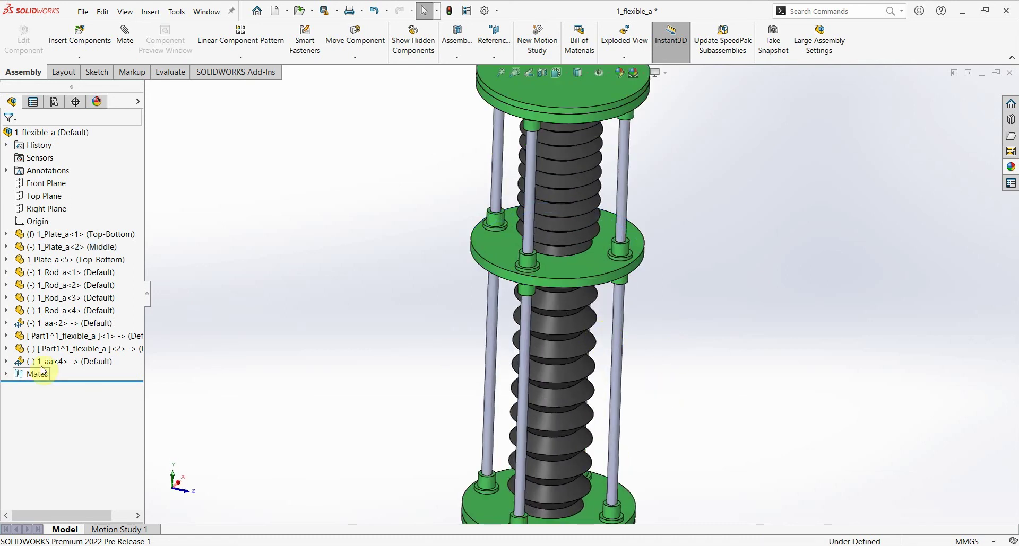
pyautogui.click(47, 362)
pyautogui.rightClick(47, 363)
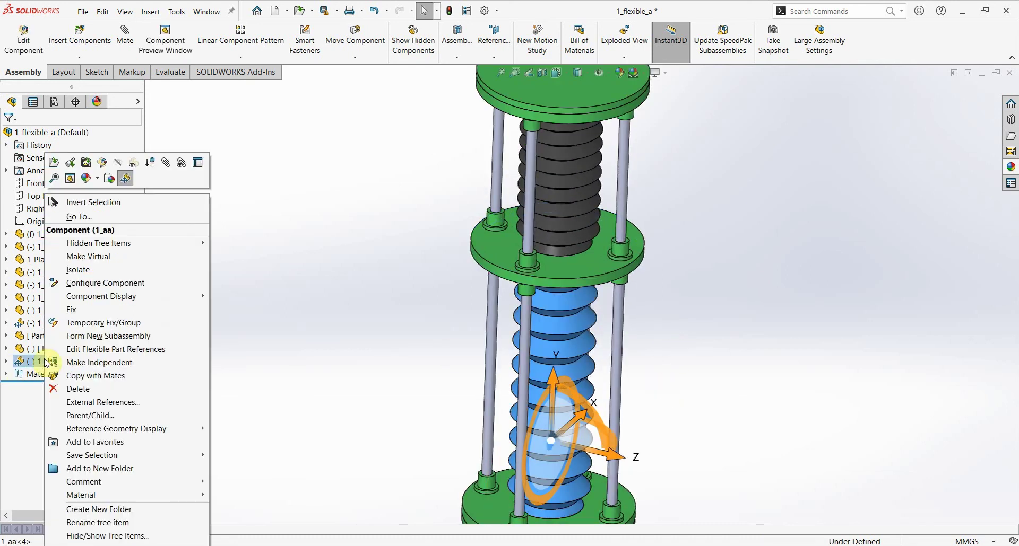
pyautogui.click(6, 363)
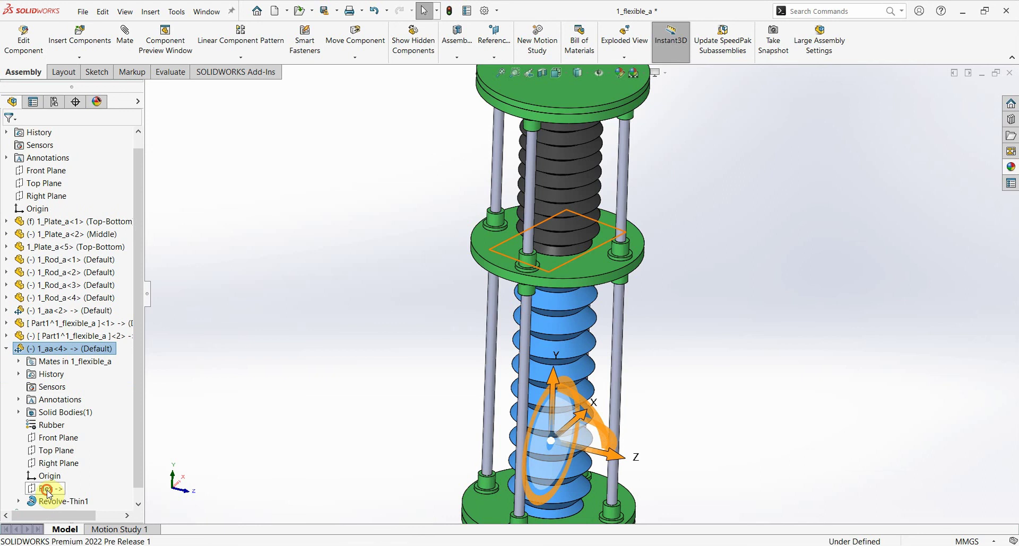
pyautogui.click(227, 409)
pyautogui.click(45, 488)
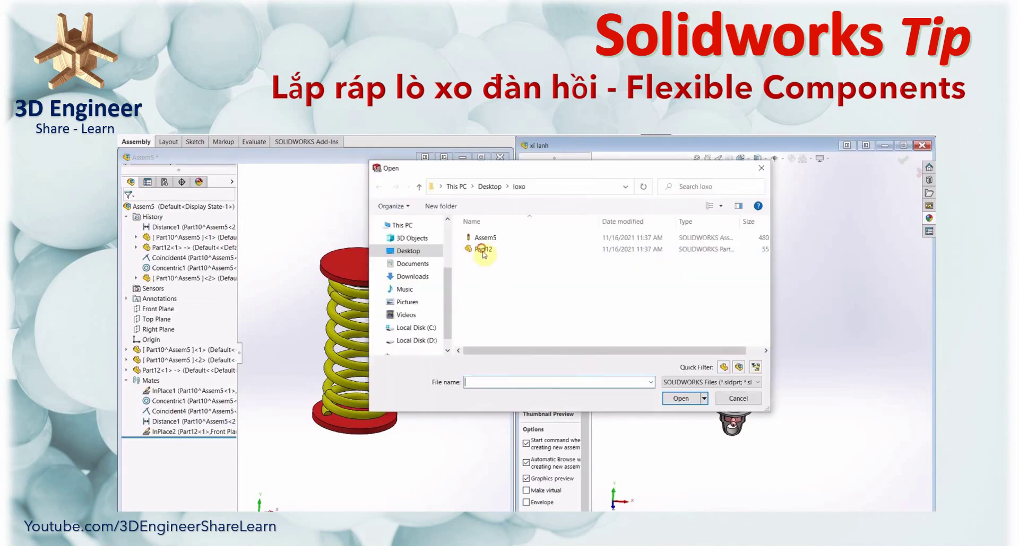
# Step: Insert Part12 and mate its Axis1 concentric with the shock body
pyautogui.click(690, 398)
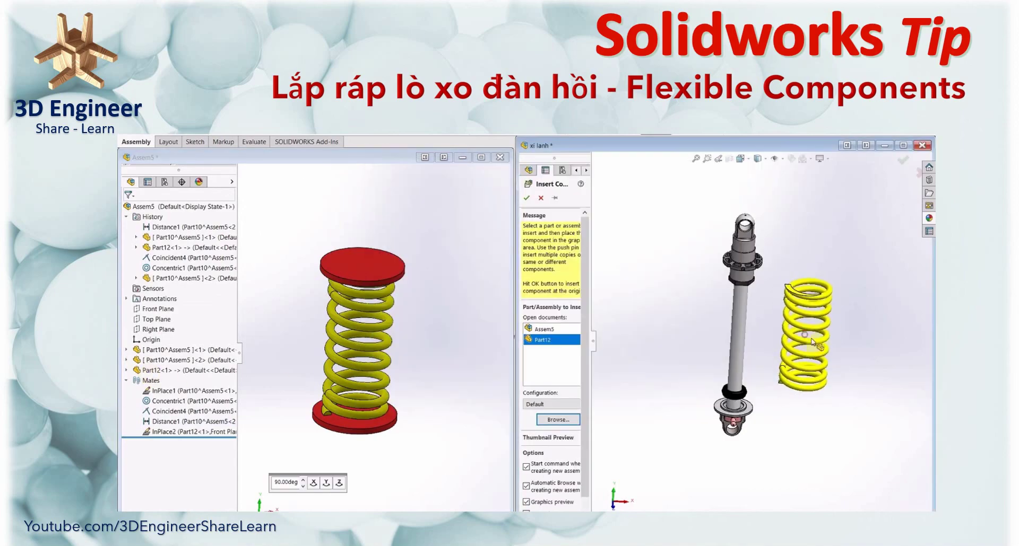
pyautogui.click(844, 296)
pyautogui.click(526, 296)
pyautogui.click(557, 471)
pyautogui.keyDown('ctrl'); pyautogui.click(696, 347); pyautogui.keyUp('ctrl')
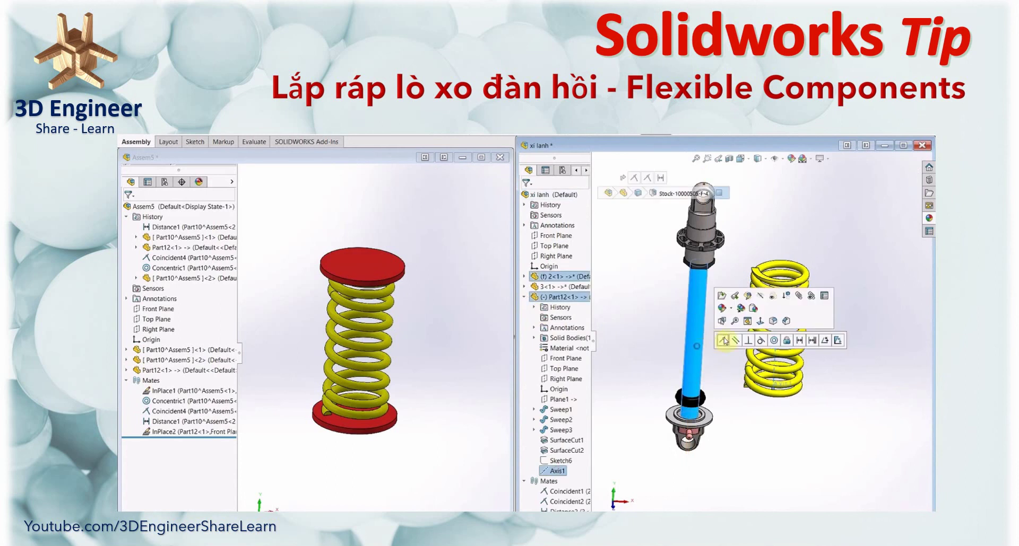
pyautogui.click(772, 341)
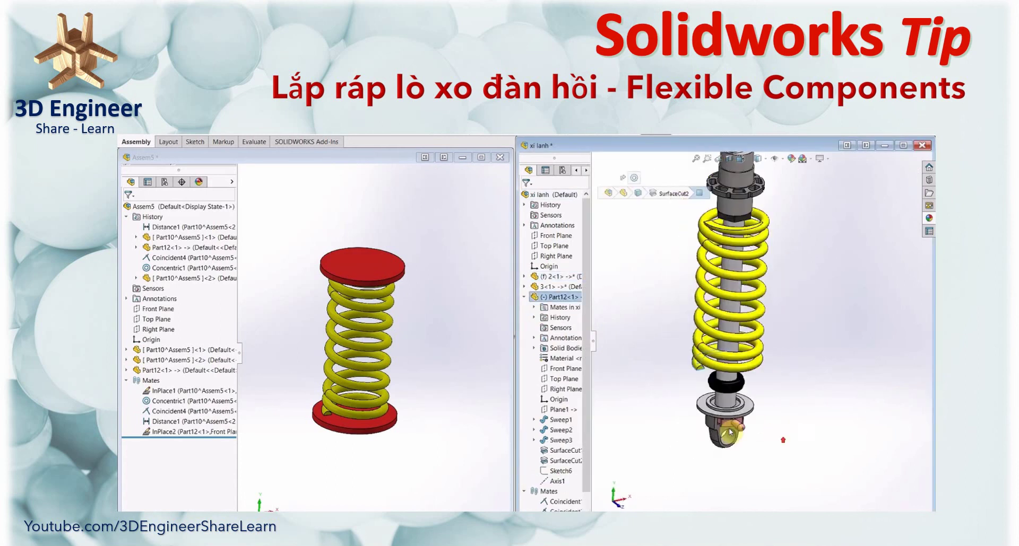
# Step: Make the spring flexible against the top collar face and drag Distance2 to 110.52
pyautogui.rightClick(544, 297)
pyautogui.click(614, 250)
pyautogui.scroll(-5, 731, 274)
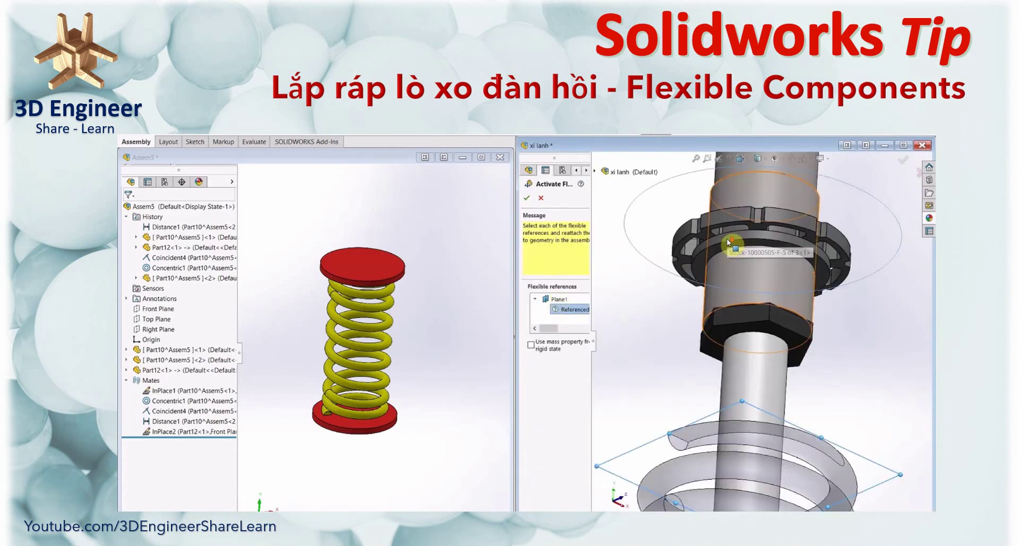
pyautogui.click(717, 280)
pyautogui.scroll(5, 716, 280)
pyautogui.click(526, 198)
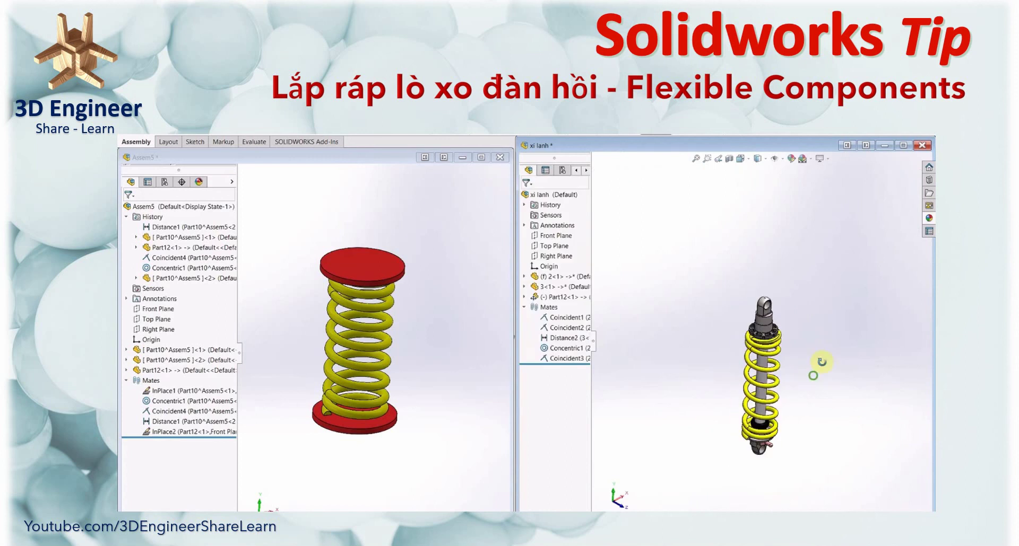
pyautogui.click(565, 338)
pyautogui.moveTo(692, 346)
pyautogui.mouseDown()
pyautogui.moveTo(695, 391)
pyautogui.moveTo(709, 362)
pyautogui.mouseUp()
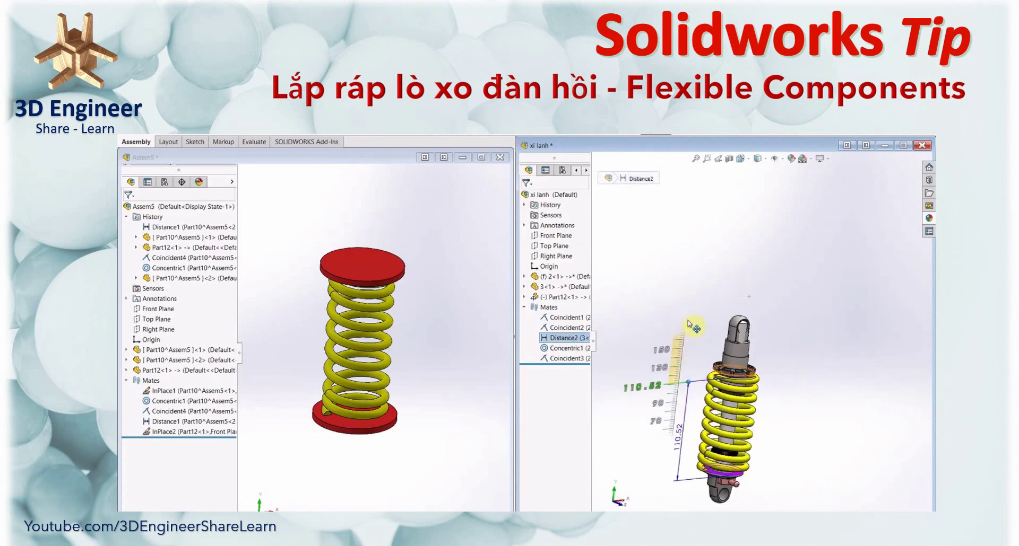